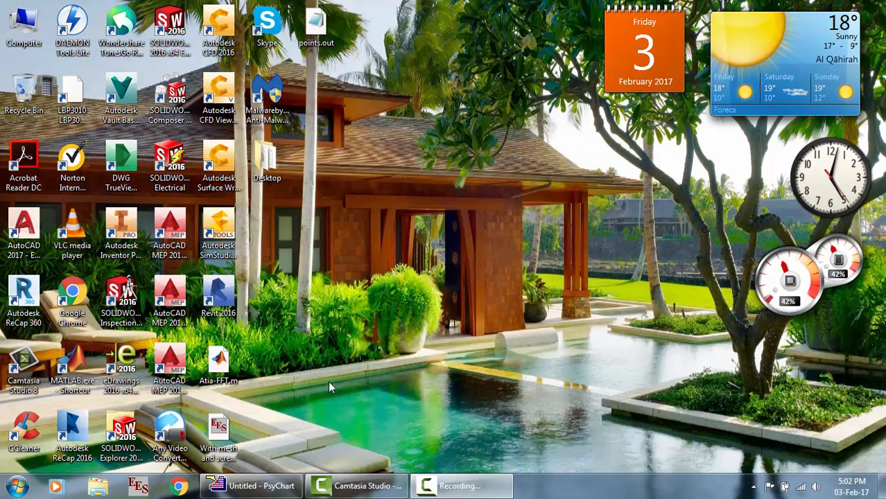
Step: Switch to the open Untitled project window in PsyChart
mouse_move(253, 486)
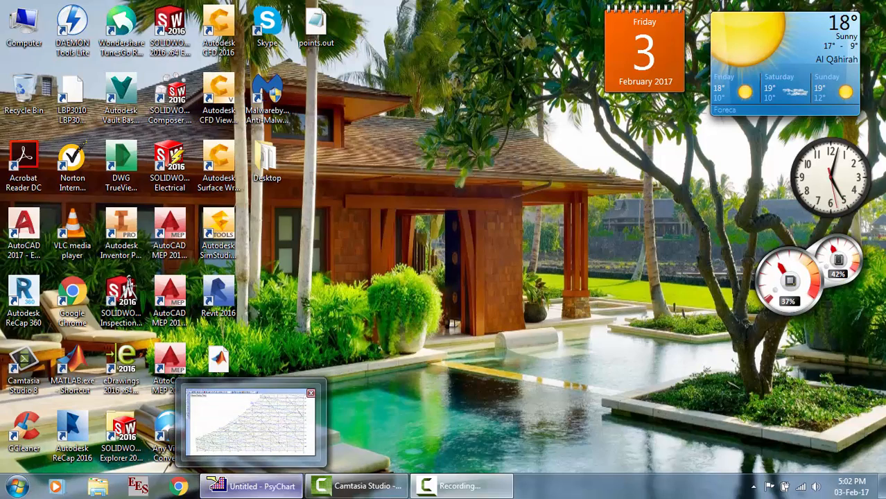
left_click(253, 486)
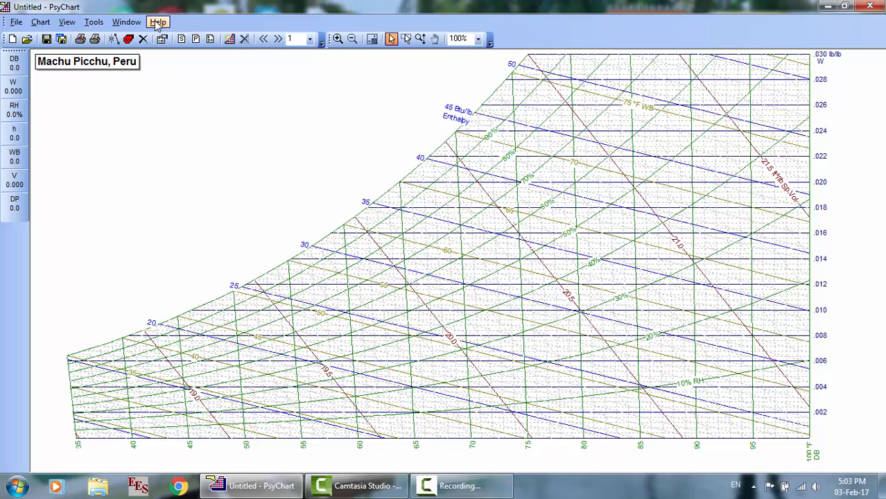
left_click(15, 23)
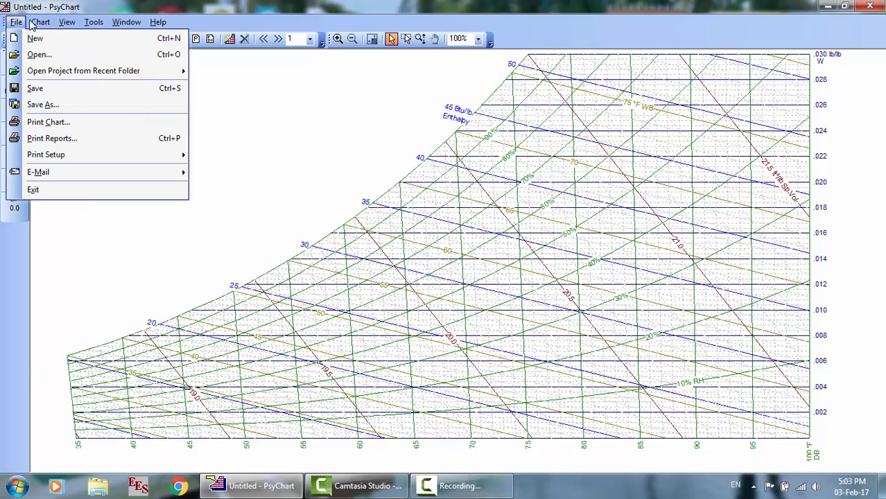
mouse_move(43, 25)
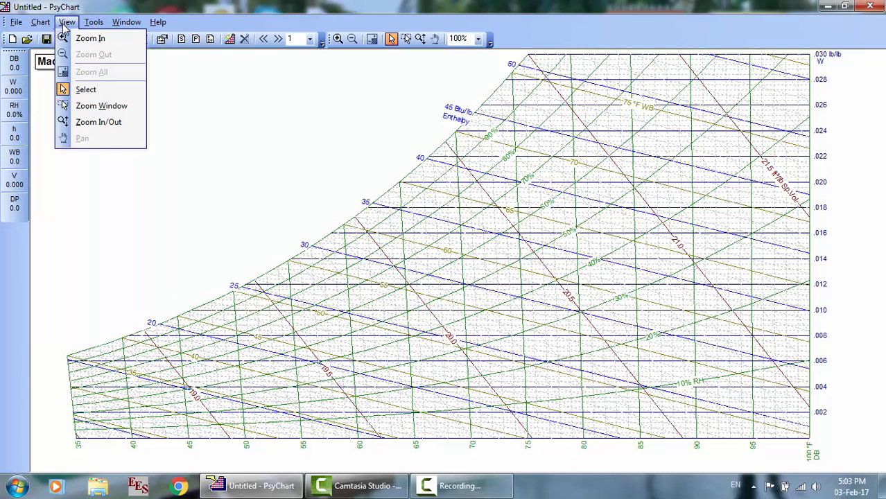
mouse_move(141, 28)
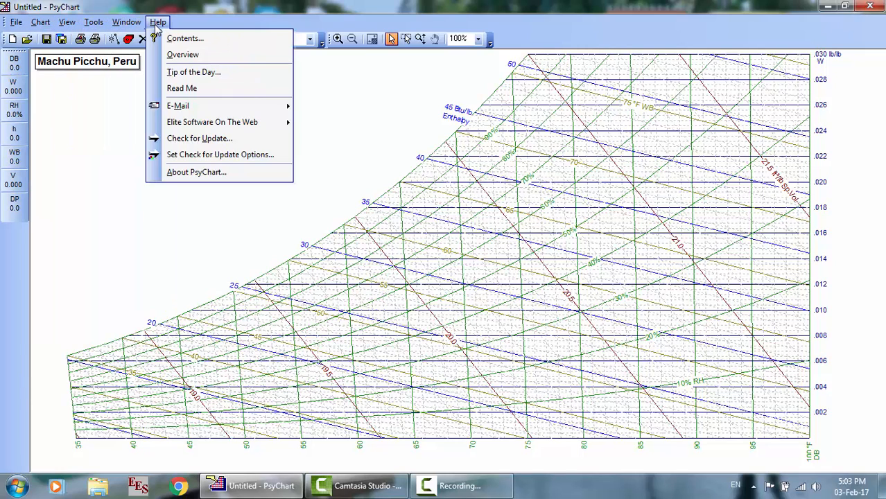
left_click(199, 9)
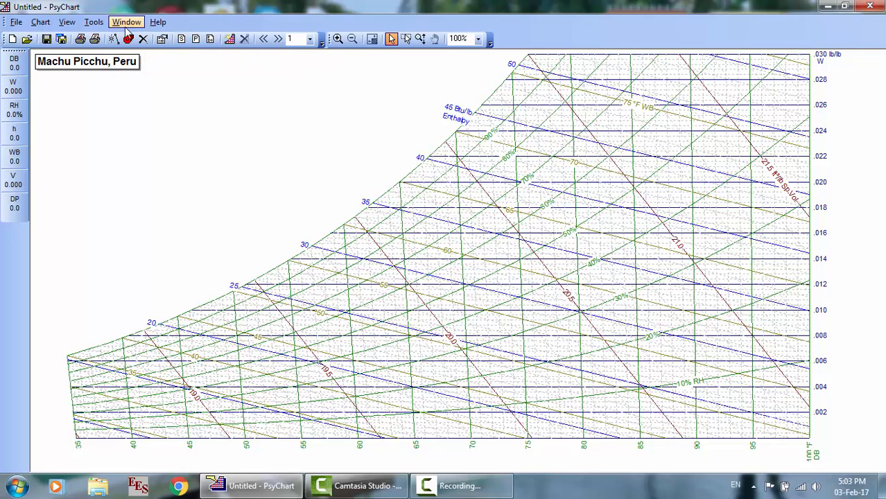
left_click(94, 21)
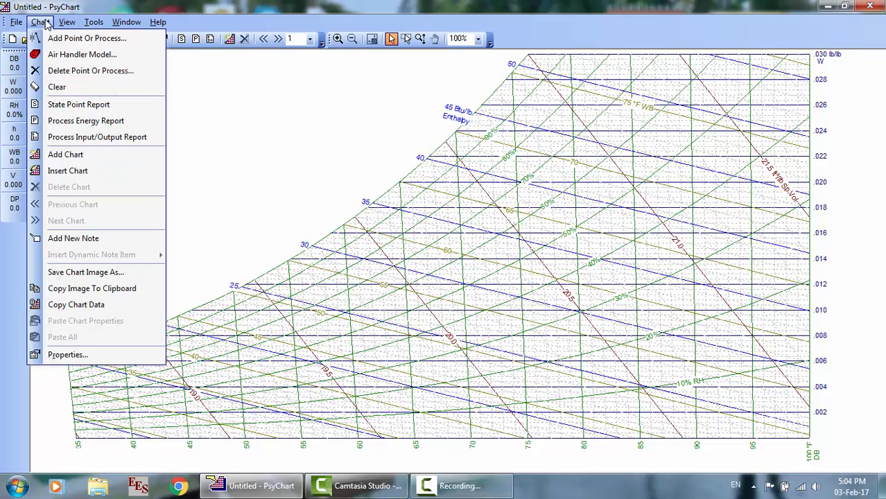
left_click(180, 11)
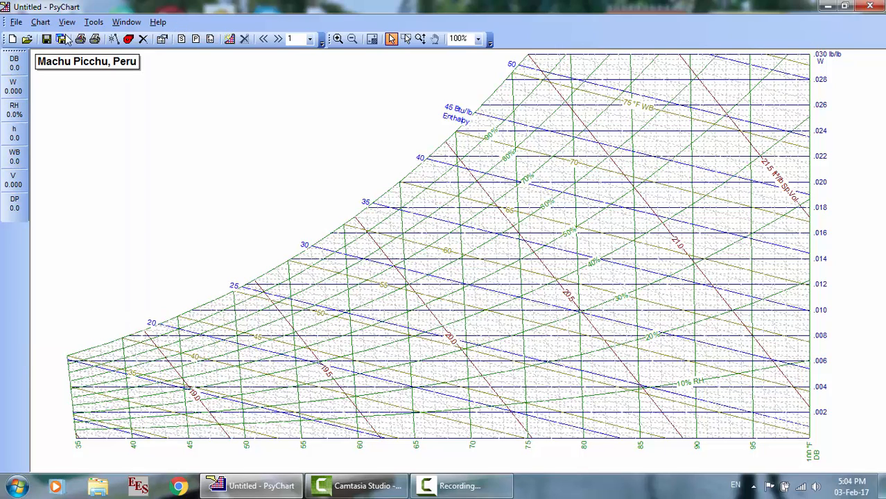
Step: Check the file types offered for saving the project under a new name, and leave without saving
left_click(15, 22)
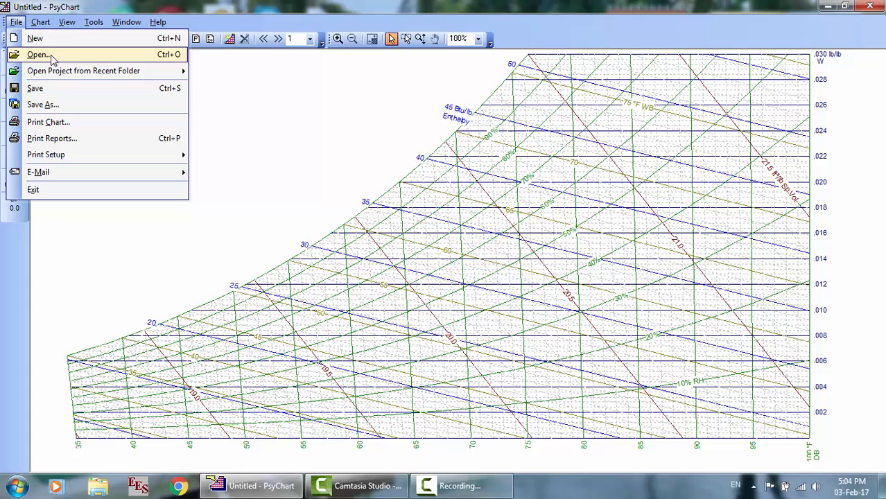
mouse_move(56, 72)
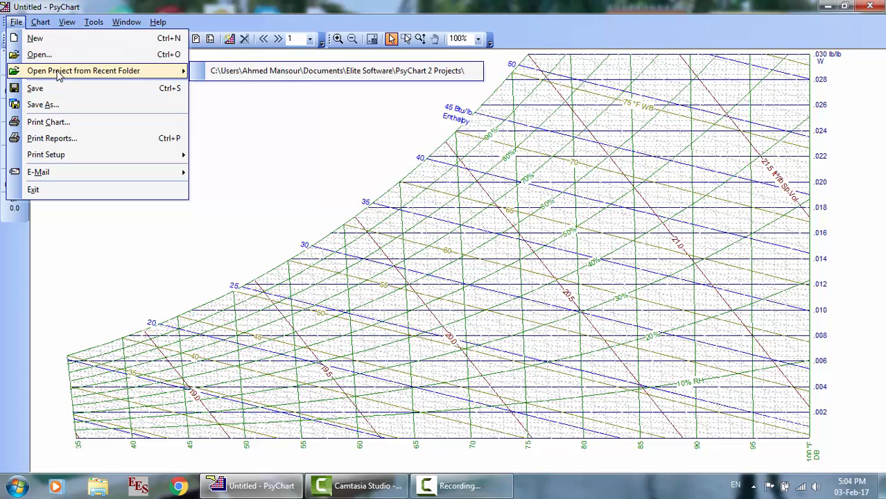
left_click(67, 108)
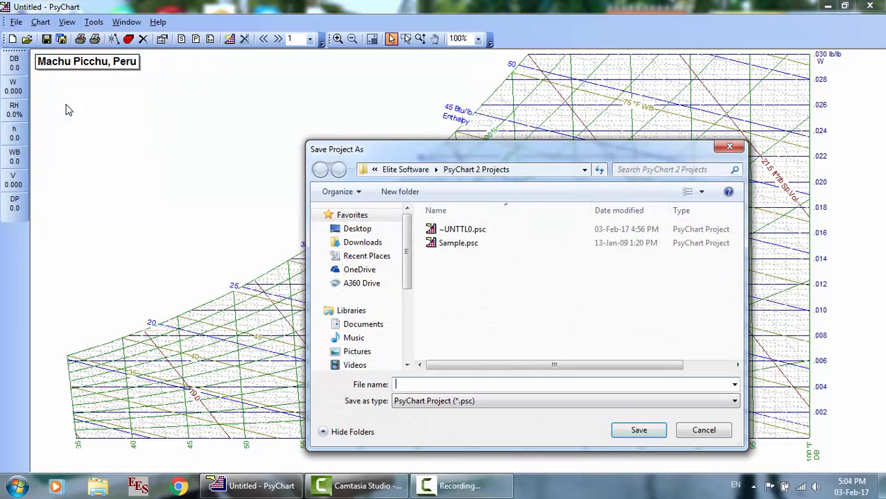
left_click(435, 402)
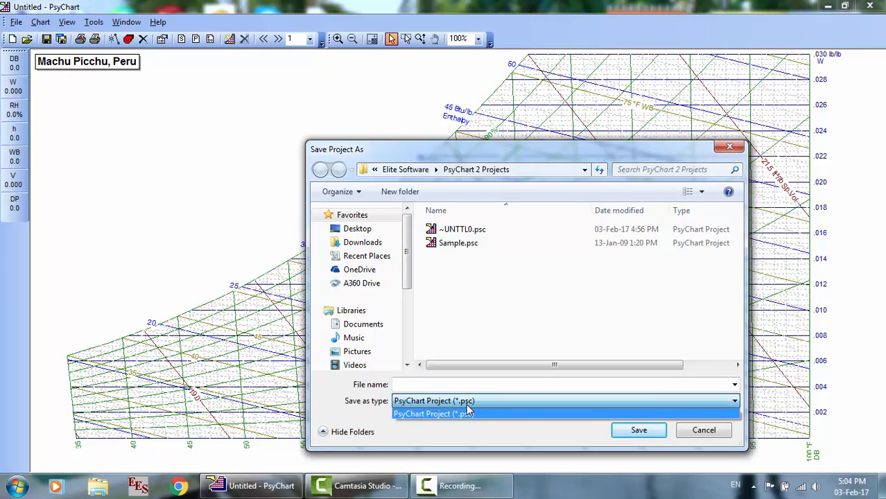
left_click(703, 432)
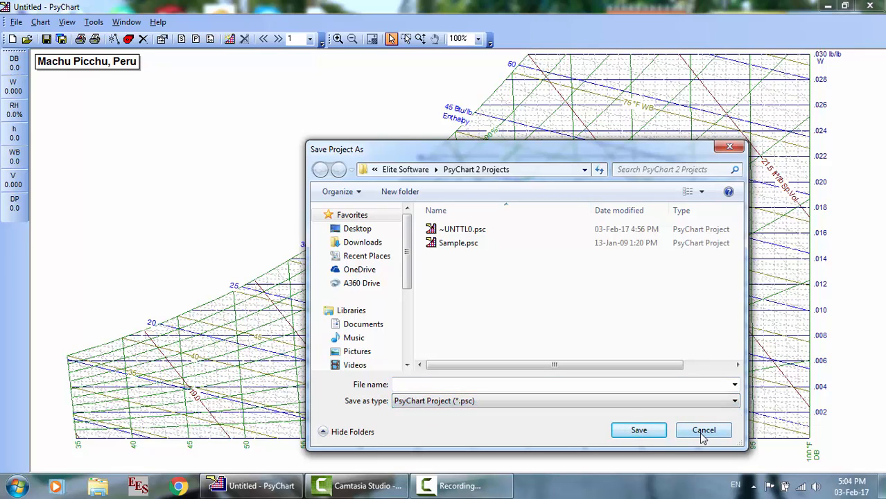
left_click(703, 432)
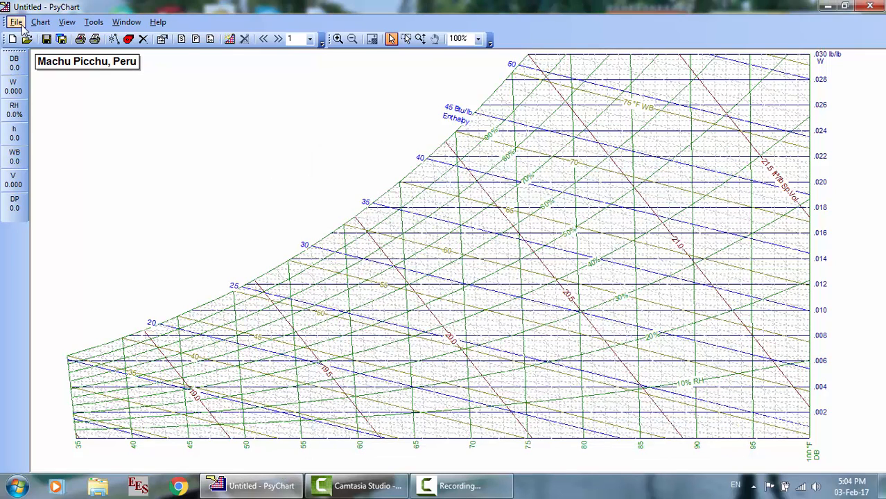
Step: View the print preview of the psychrometric chart and close it
left_click(16, 23)
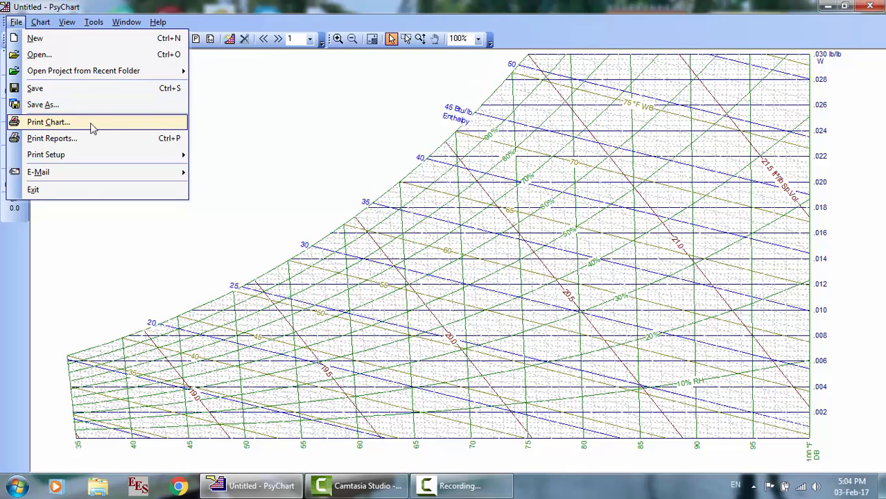
left_click(189, 7)
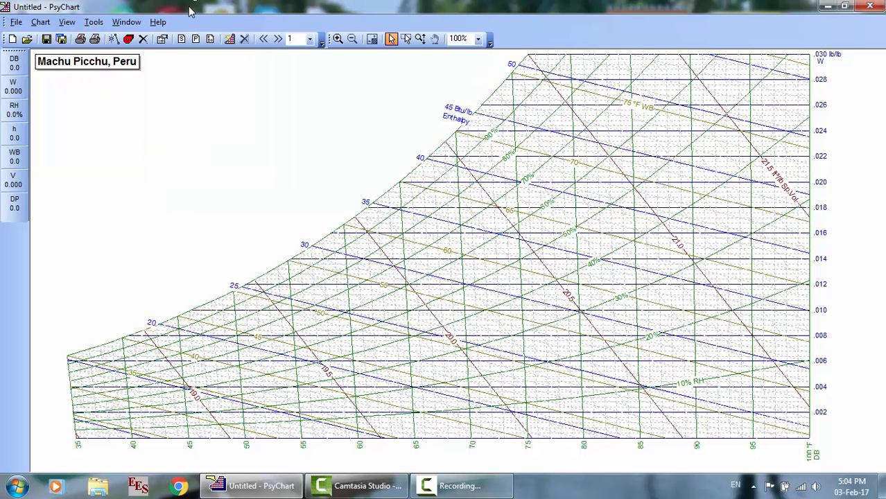
left_click(80, 40)
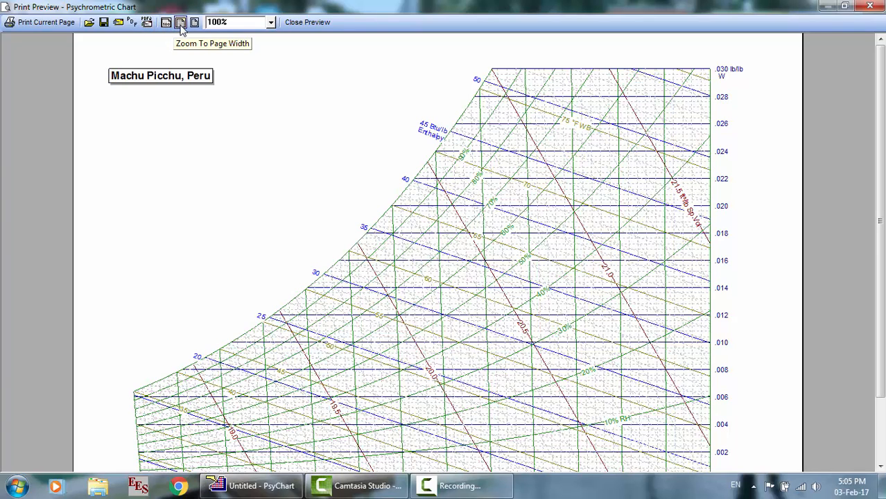
left_click(303, 25)
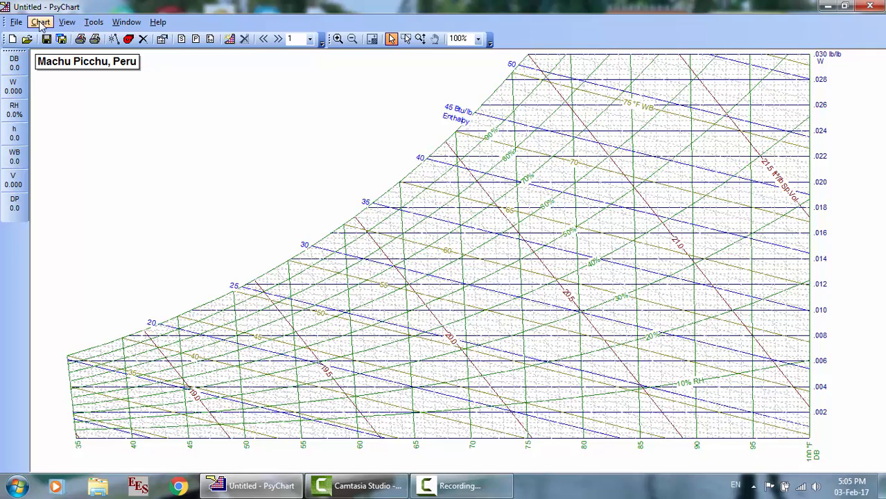
Step: Try to preview the State Point, Process Energy and Process Input/Output reports with date stamp footer, page numbers and each report on a new page
left_click(17, 24)
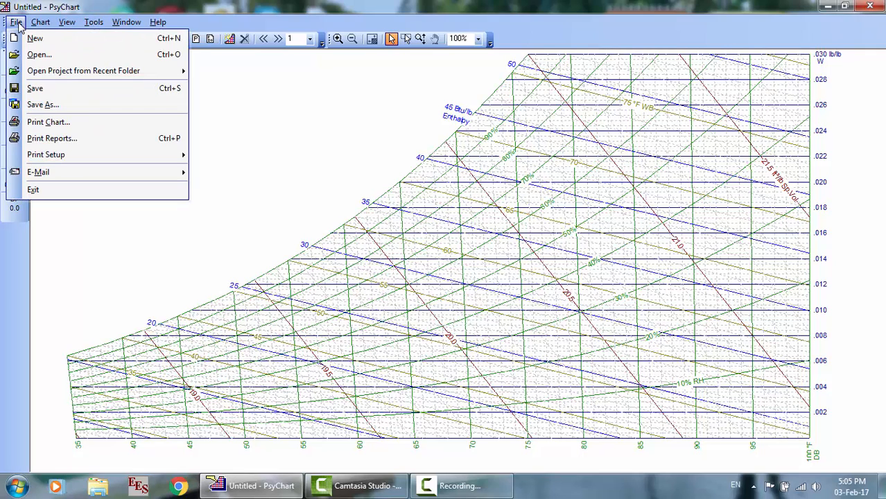
left_click(95, 141)
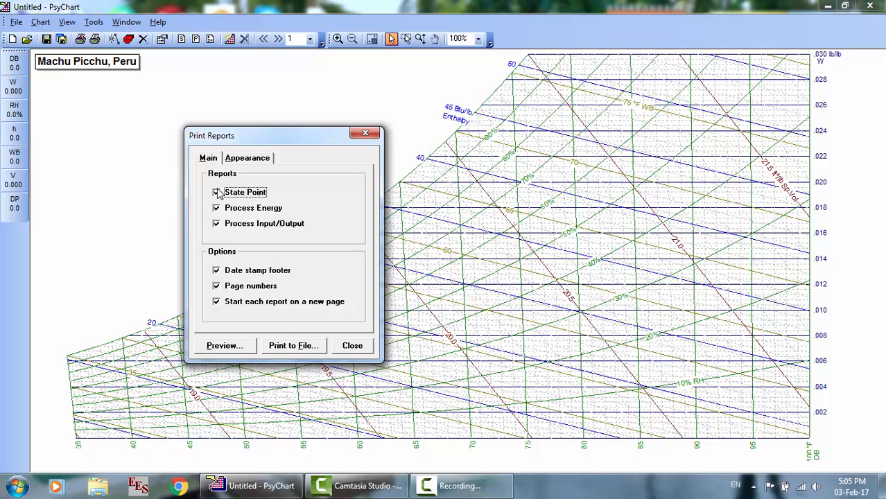
left_click_drag(314, 135, 263, 118)
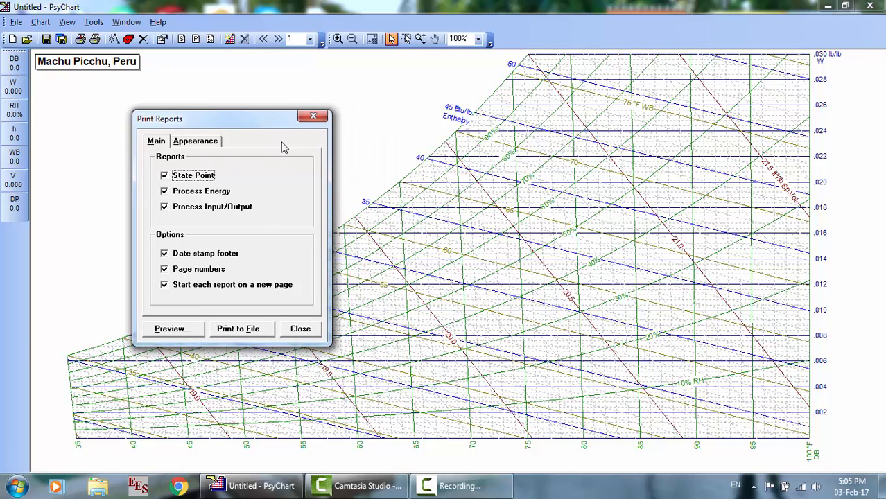
left_click(165, 178)
left_click(167, 196)
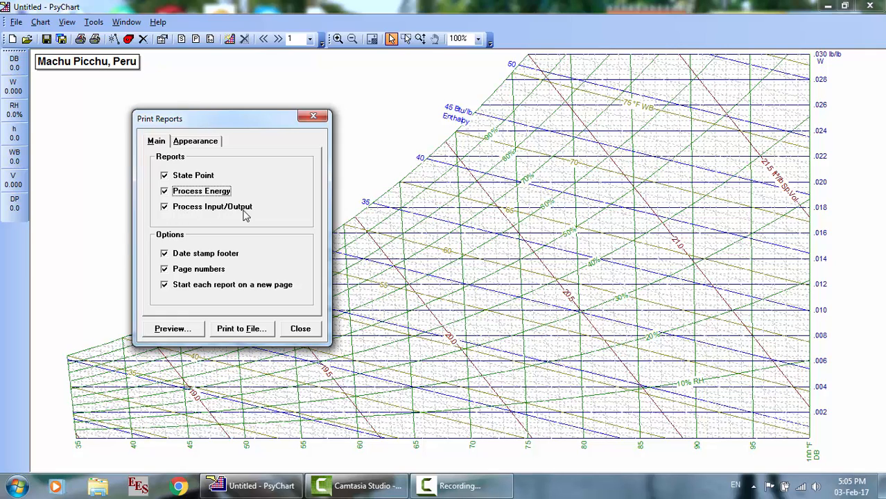
left_click(165, 209)
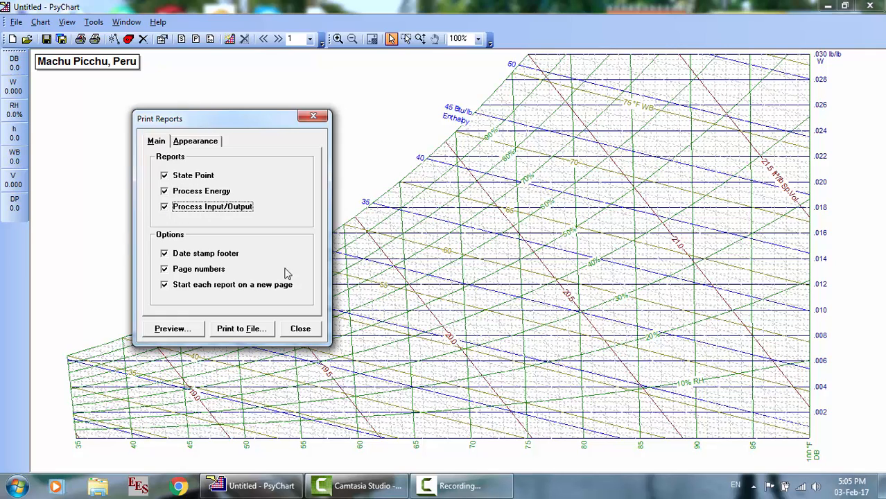
left_click(165, 254)
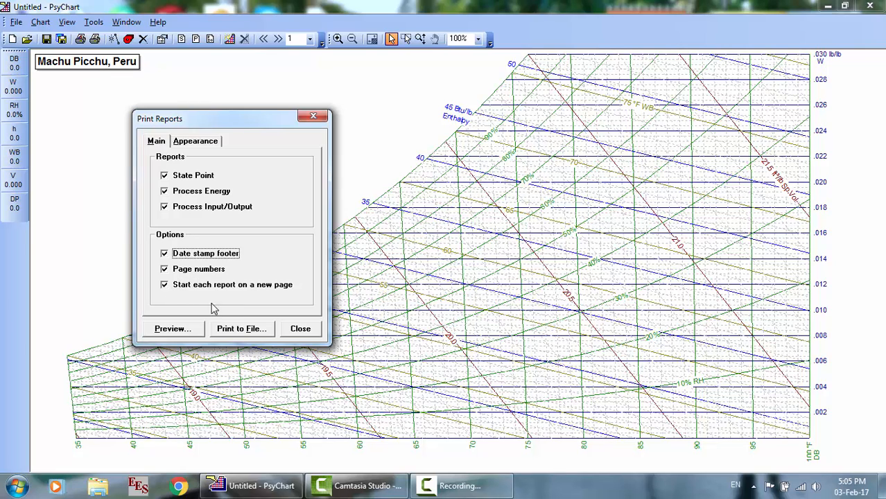
left_click(179, 331)
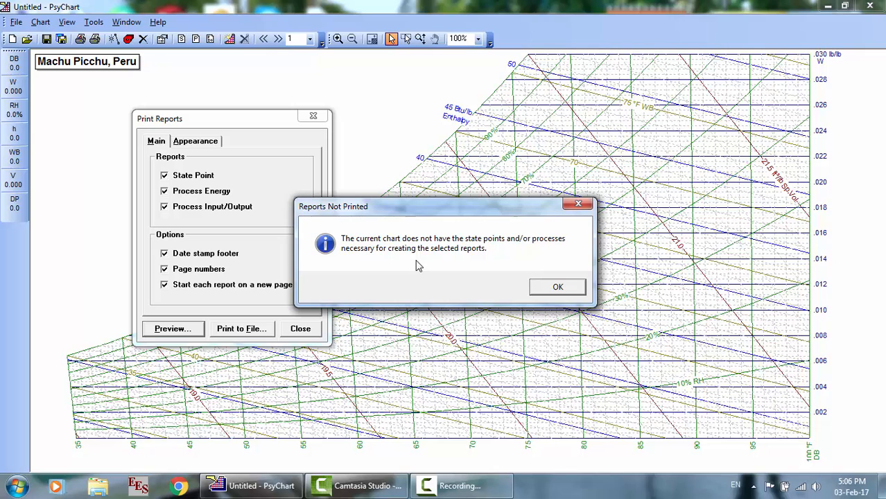
left_click(554, 289)
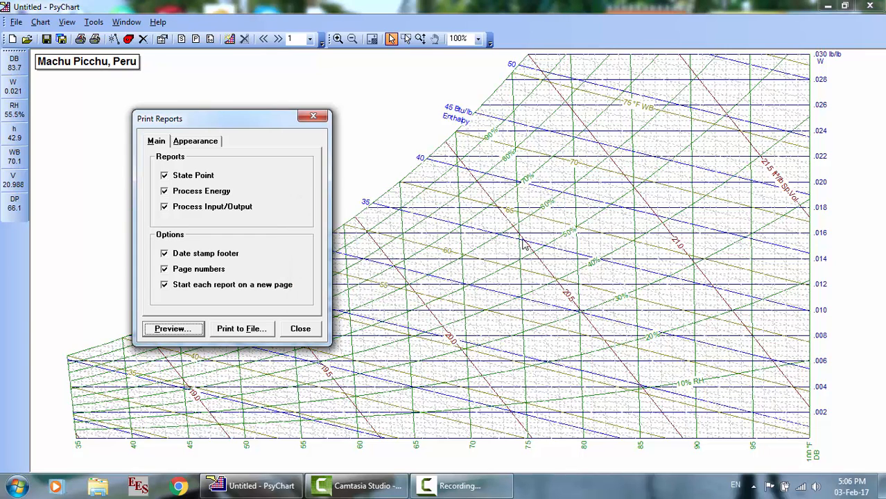
Step: Check the file type options for printing the reports to a file, then cancel and leave report printing
left_click(239, 328)
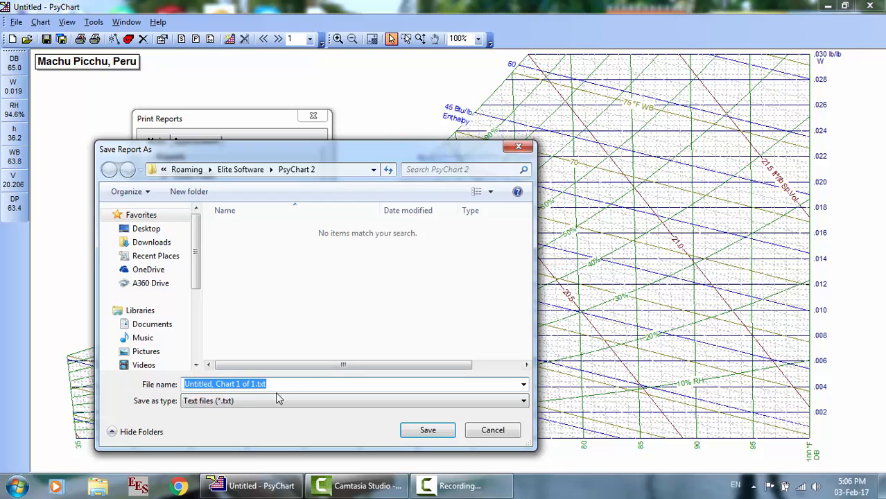
left_click(253, 407)
left_click(252, 402)
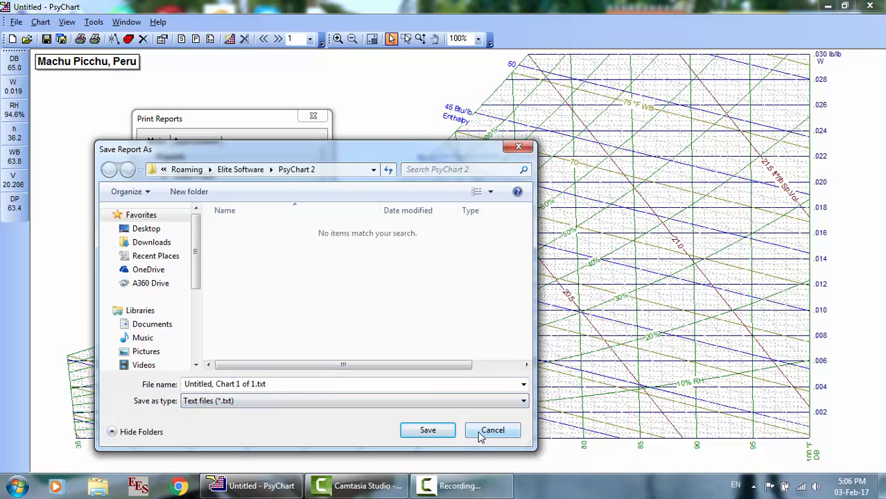
left_click(482, 431)
left_click(303, 329)
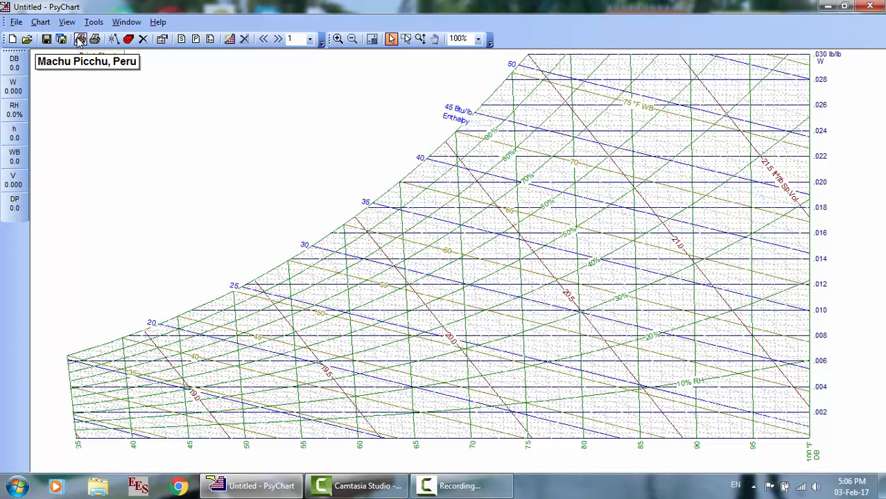
Step: Check the colour choices for the page header and the font settings of the Main Header in the report appearance options, without changing them
left_click(94, 40)
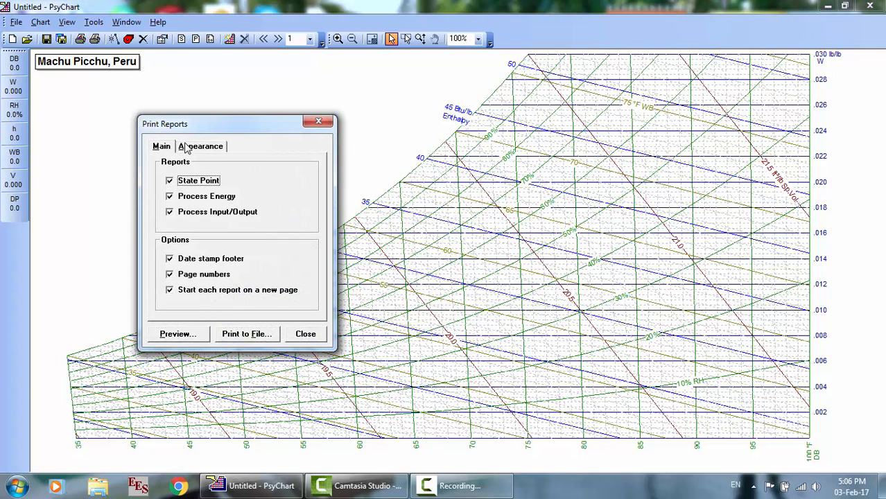
left_click(200, 146)
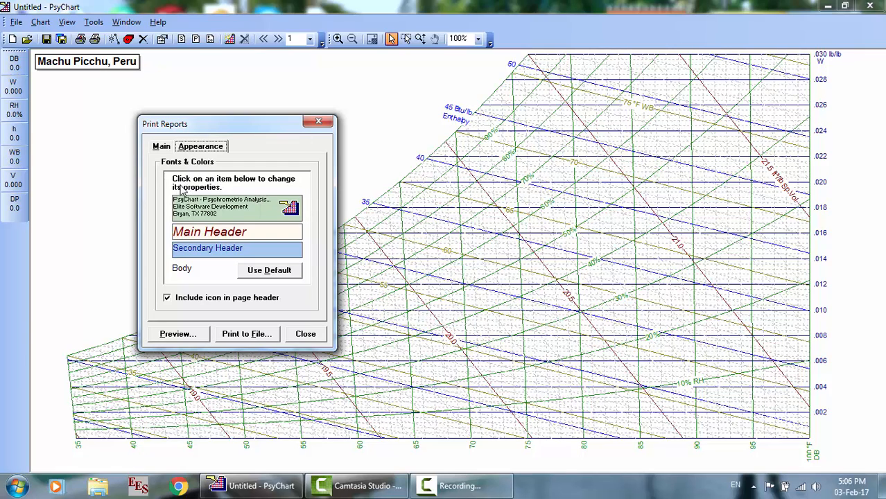
left_click(240, 211)
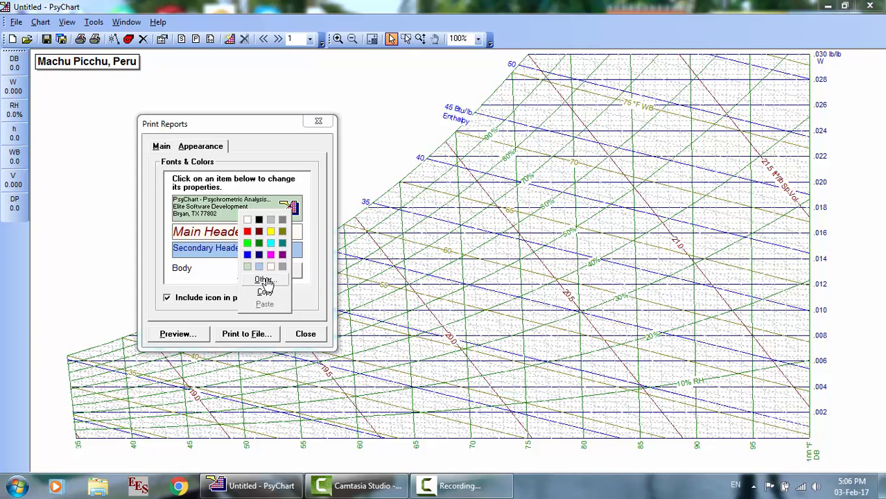
left_click(298, 159)
left_click(206, 239)
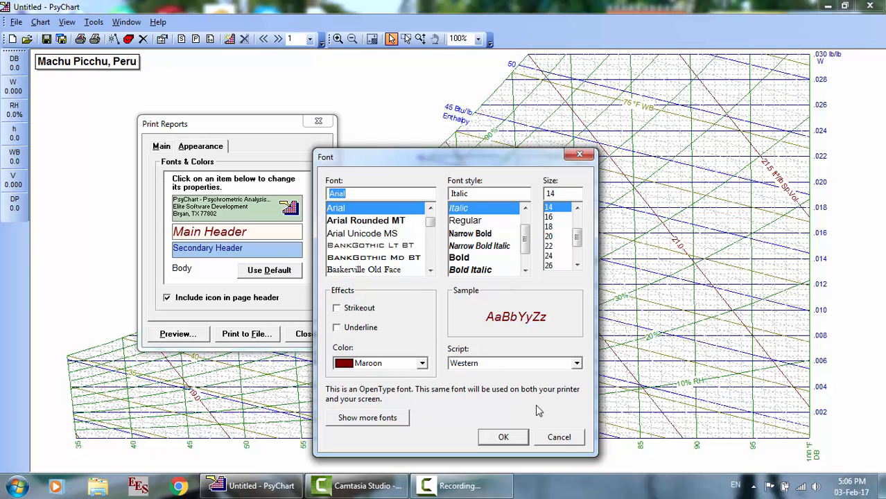
left_click(559, 438)
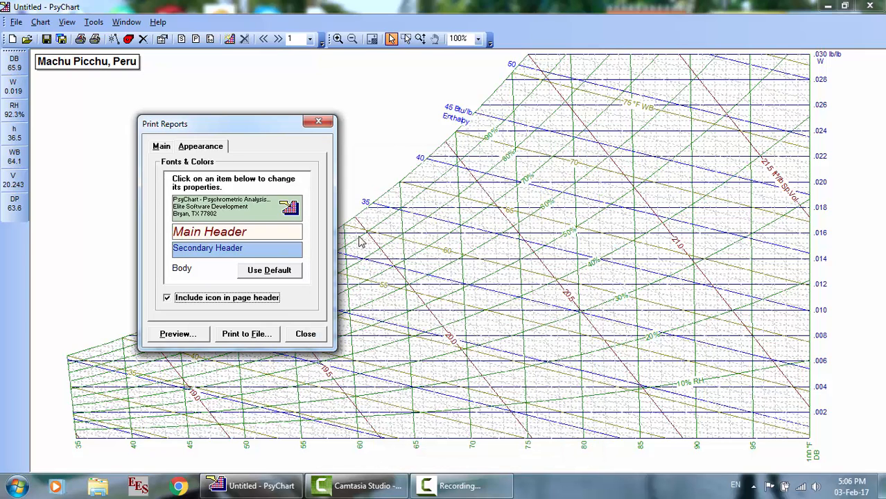
Step: Copy the Secondary Header's background colour, check its font and custom colour options without changes, and leave report printing
left_click(248, 253)
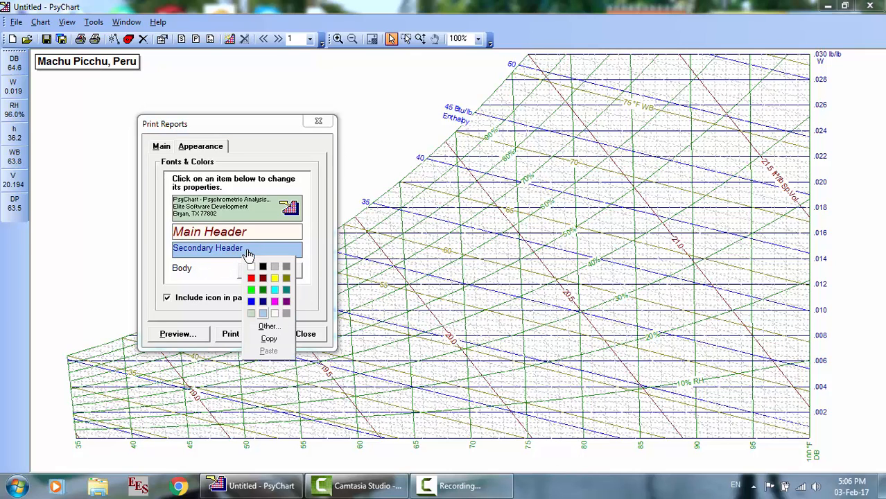
left_click(268, 340)
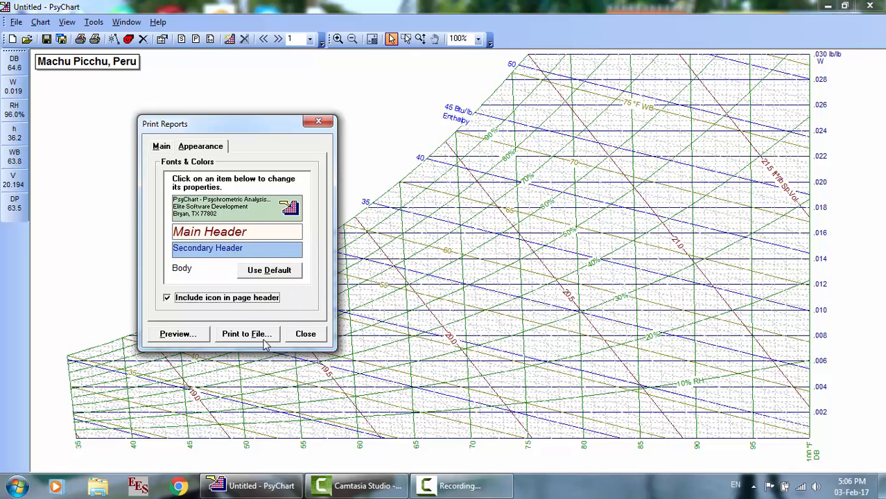
left_click(222, 251)
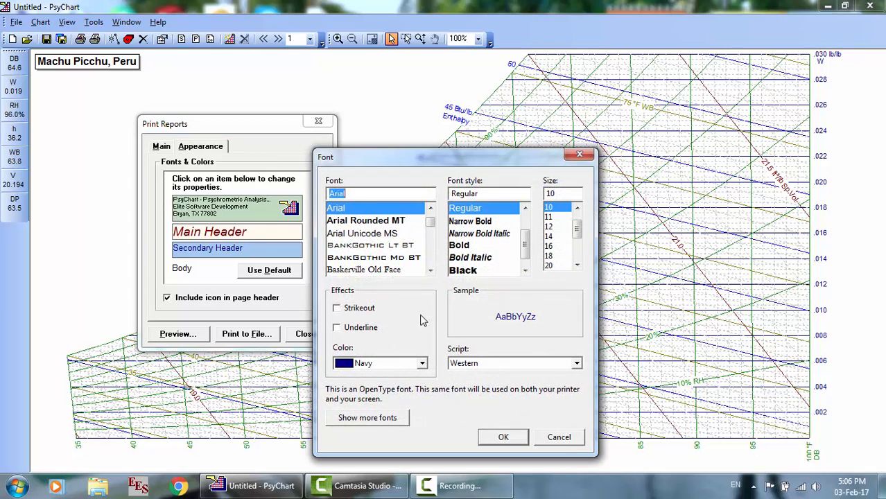
left_click(559, 436)
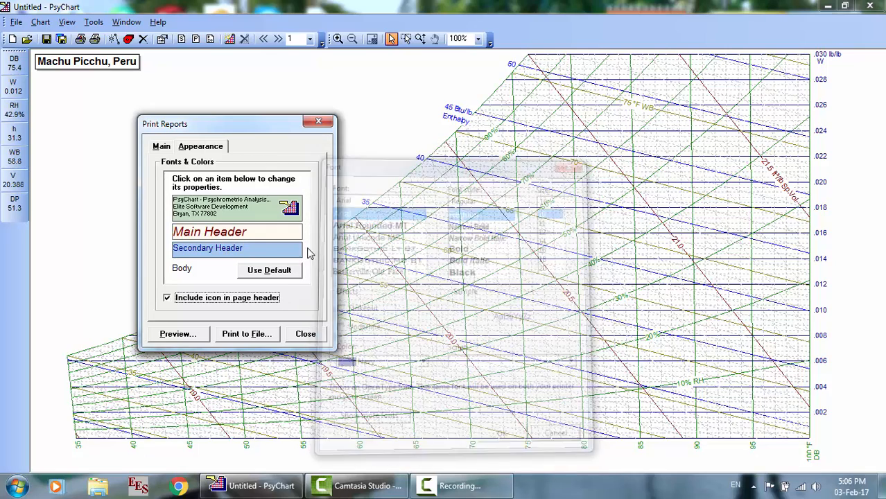
right_click(265, 251)
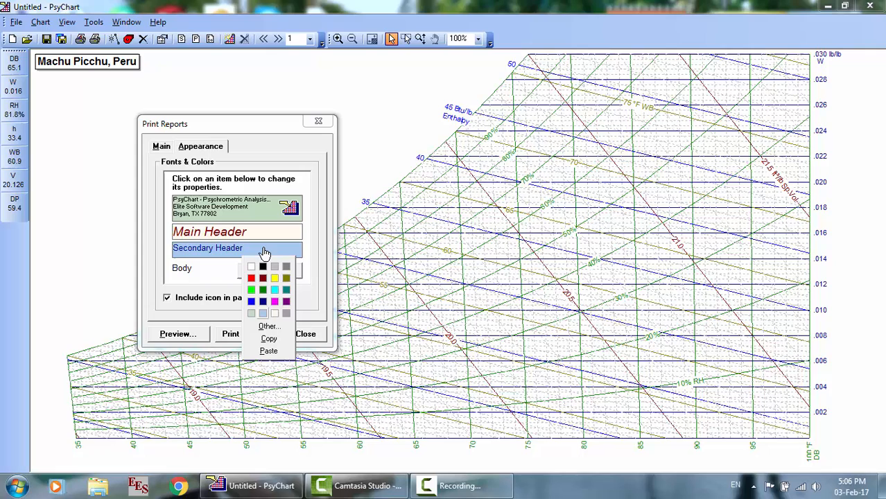
left_click(268, 328)
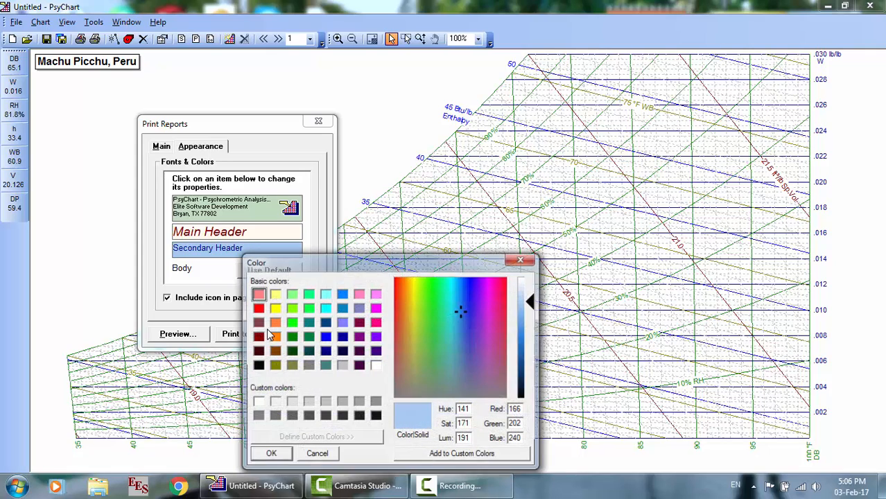
left_click(523, 260)
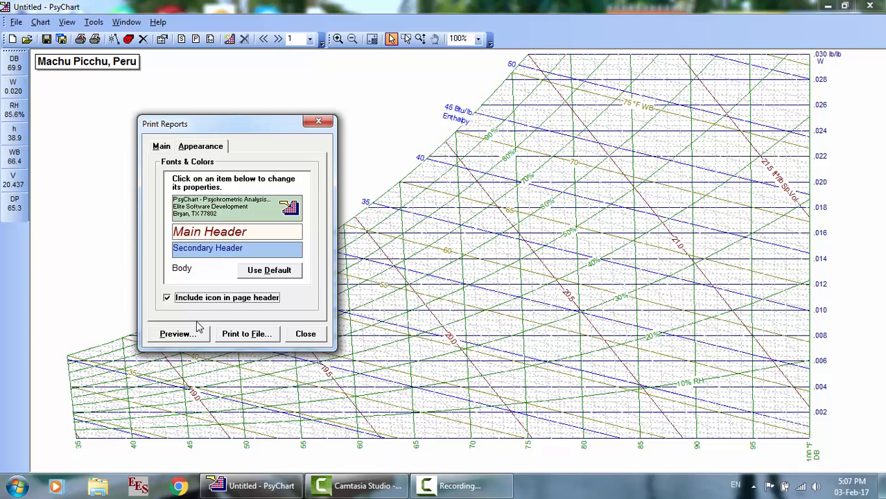
left_click(305, 336)
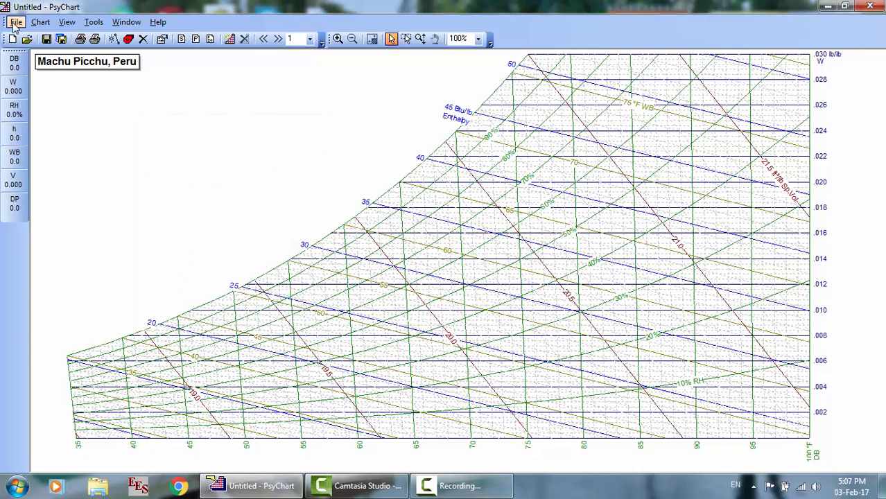
Step: Check the printer, paper and orientation settings in the print setup for the chart, and cancel
left_click(15, 23)
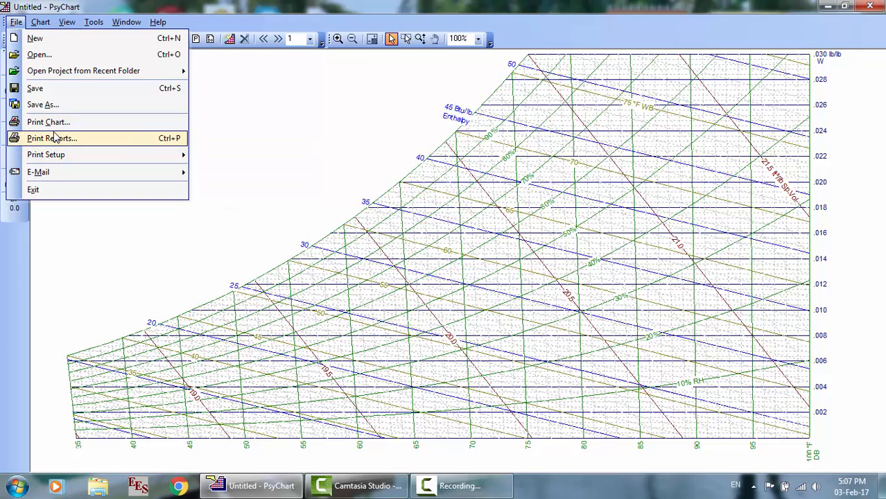
mouse_move(94, 158)
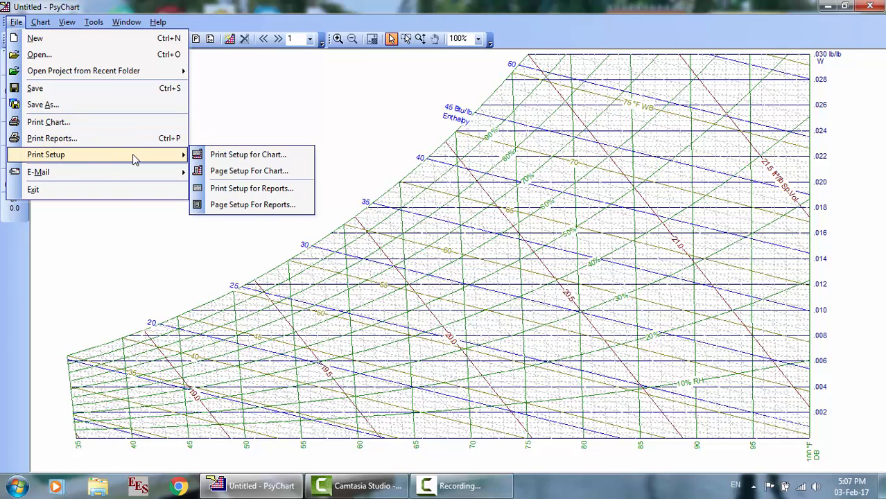
left_click(215, 162)
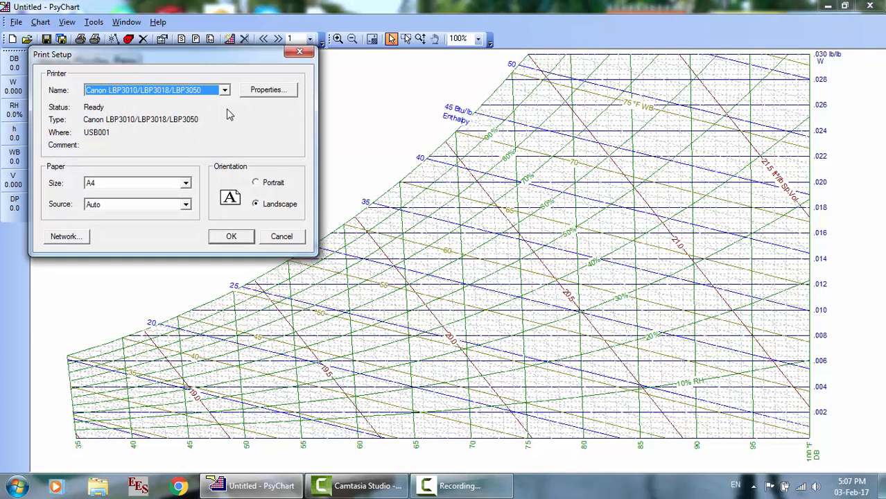
left_click(281, 237)
Step: Check the paper, orientation and margin settings in the page setup for the chart, and cancel
left_click(16, 22)
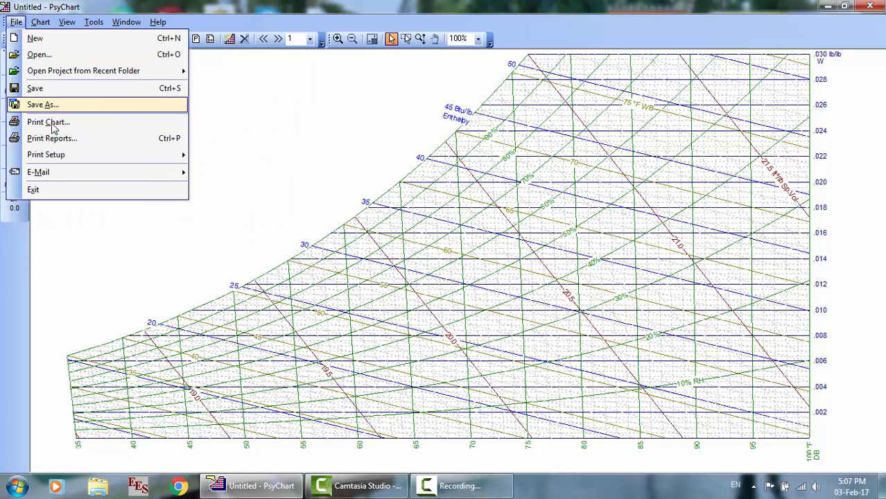
mouse_move(64, 154)
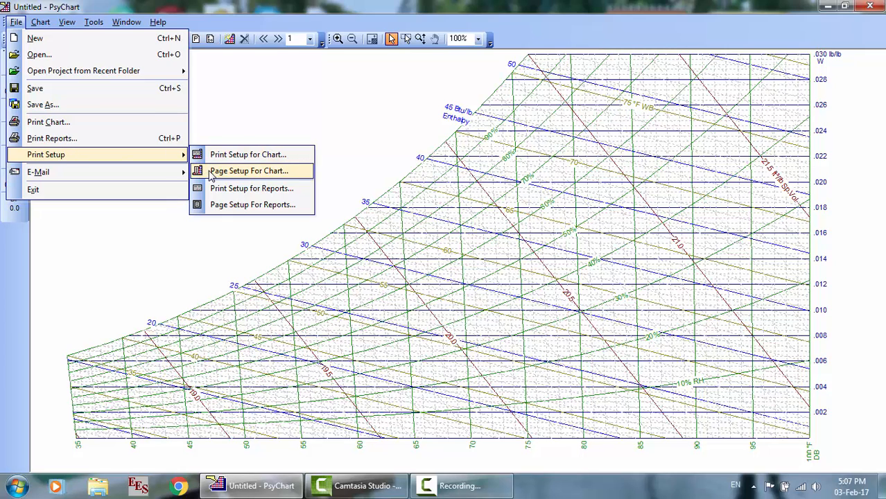
left_click(236, 171)
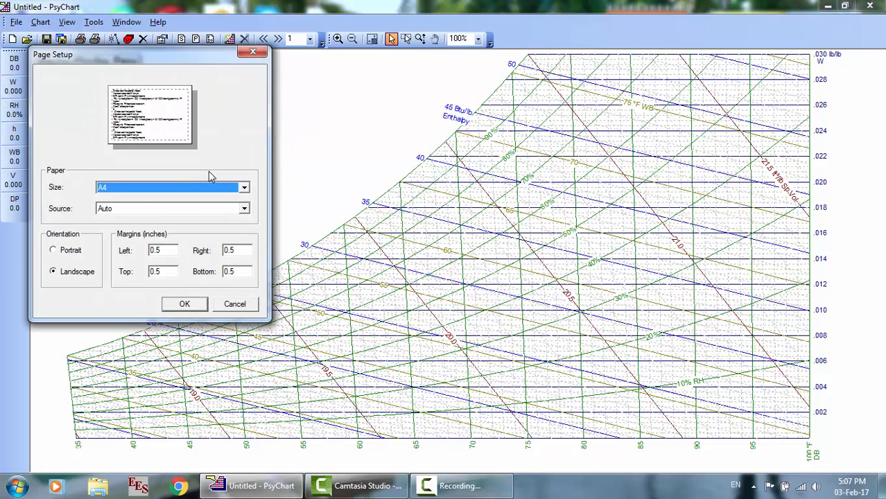
left_click(236, 305)
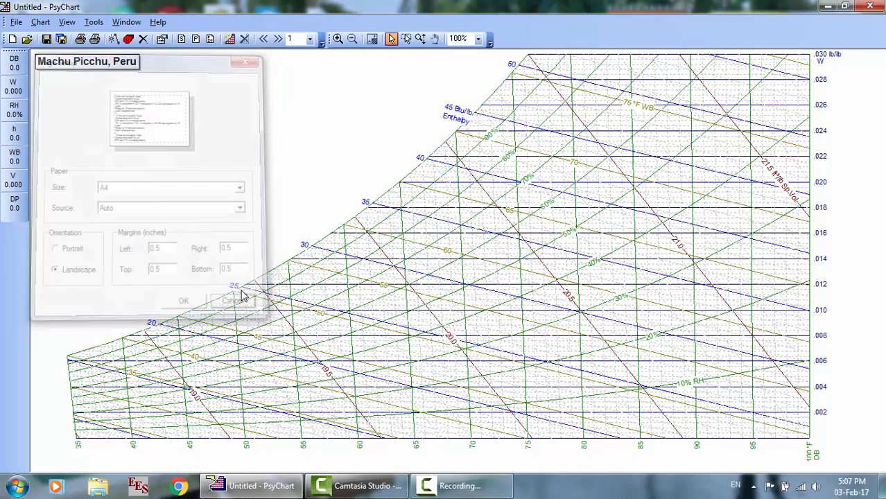
Step: Check the available printers in the print setup for reports, and cancel without changing the selection
left_click(16, 21)
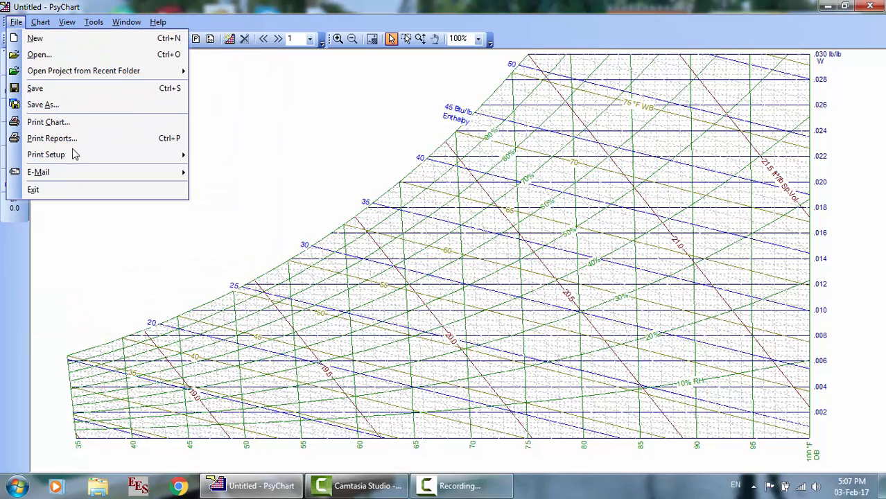
mouse_move(75, 155)
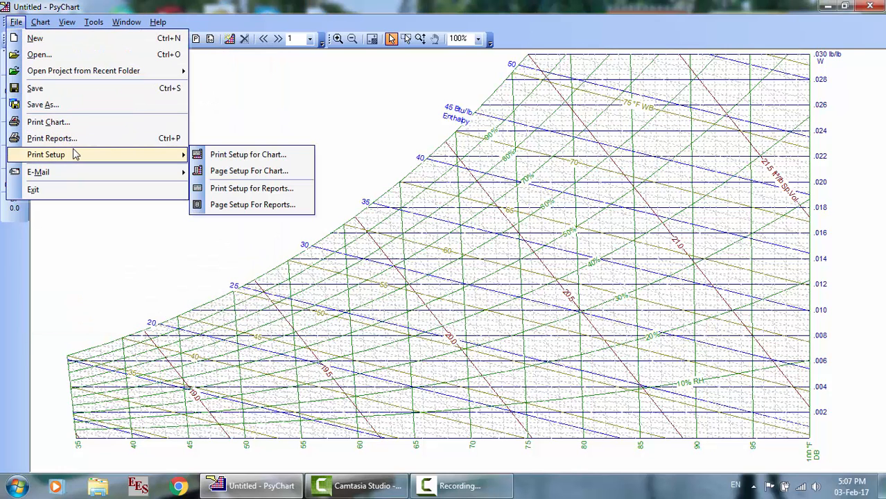
left_click(284, 195)
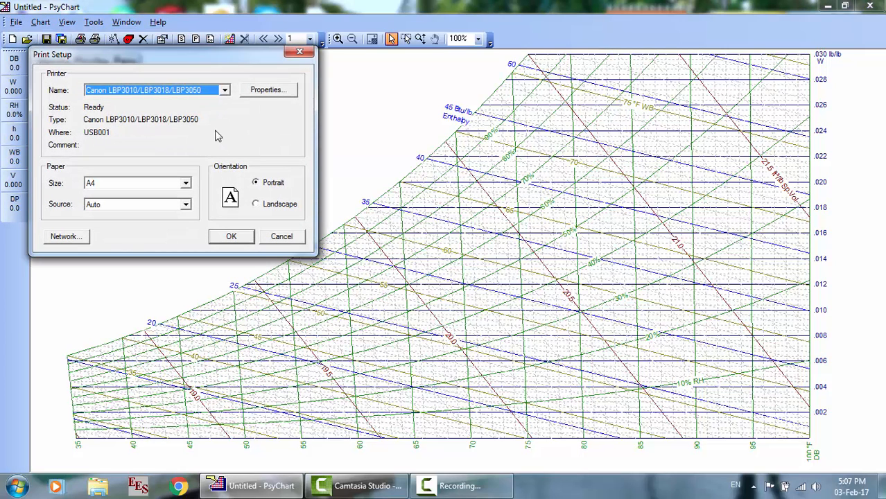
left_click(225, 90)
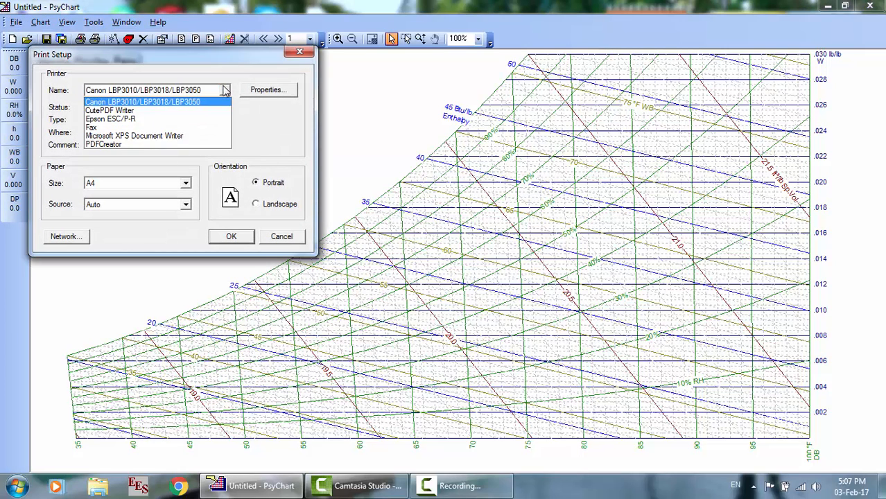
left_click(225, 90)
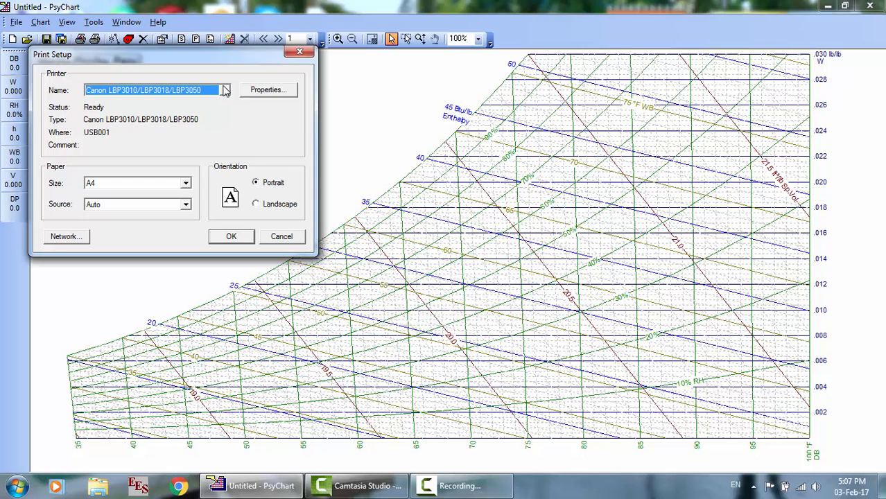
left_click(281, 237)
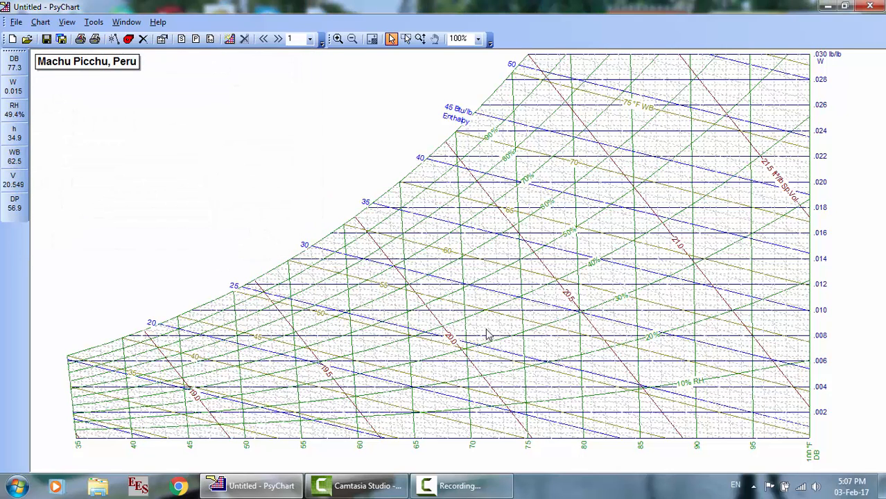
Step: Check the paper source options in the page setup for reports, and cancel without changes
left_click(15, 23)
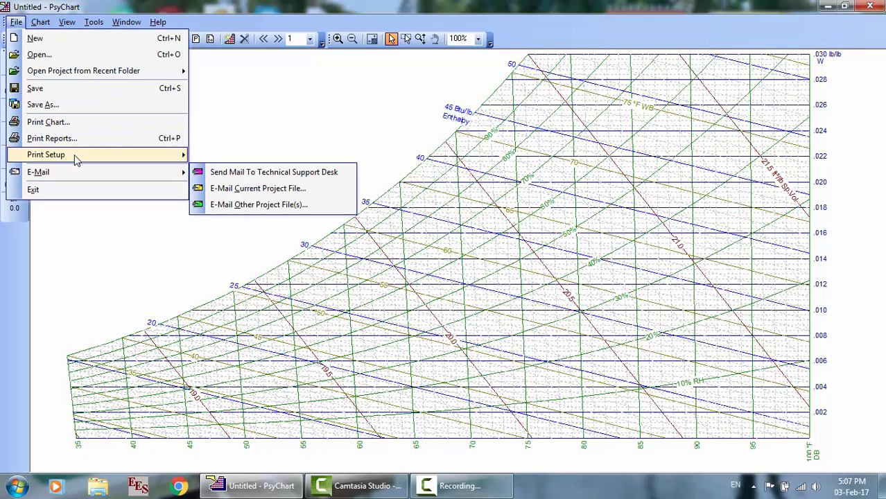
mouse_move(179, 158)
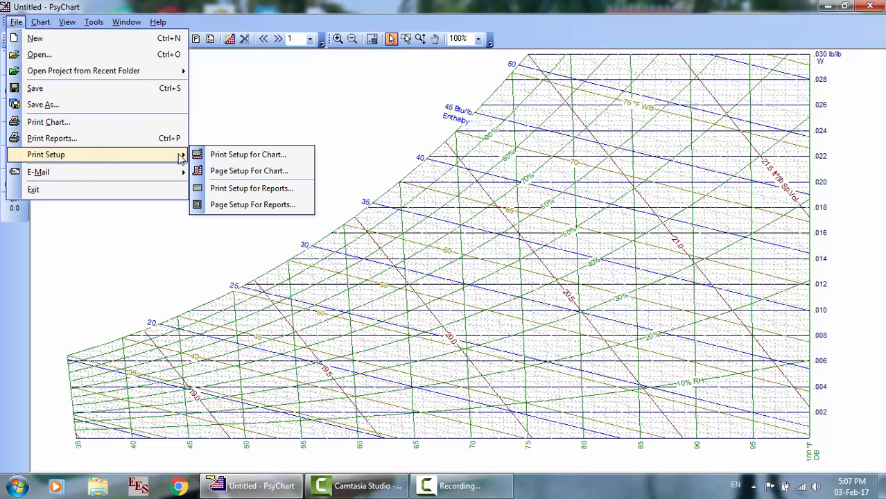
left_click(265, 205)
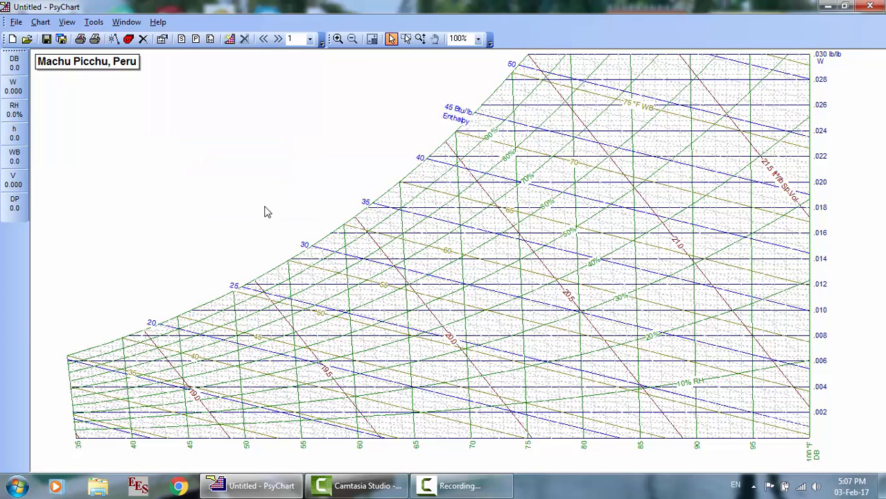
left_click(199, 210)
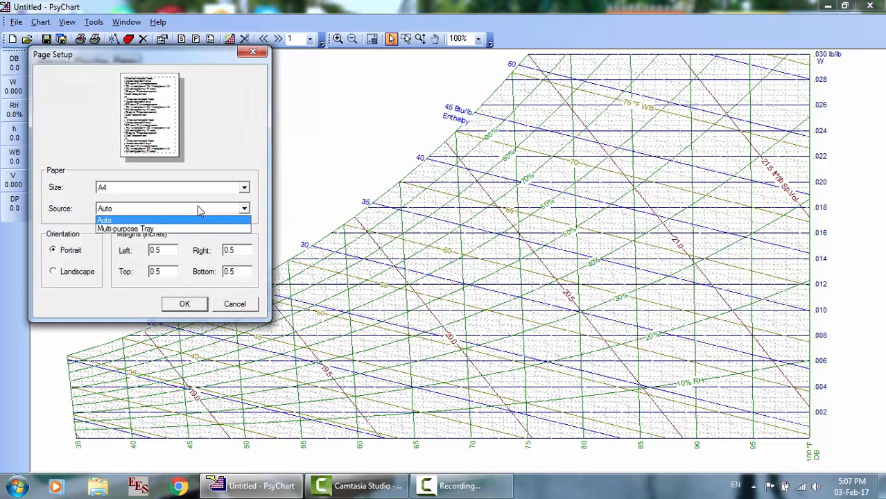
left_click(198, 210)
left_click(241, 308)
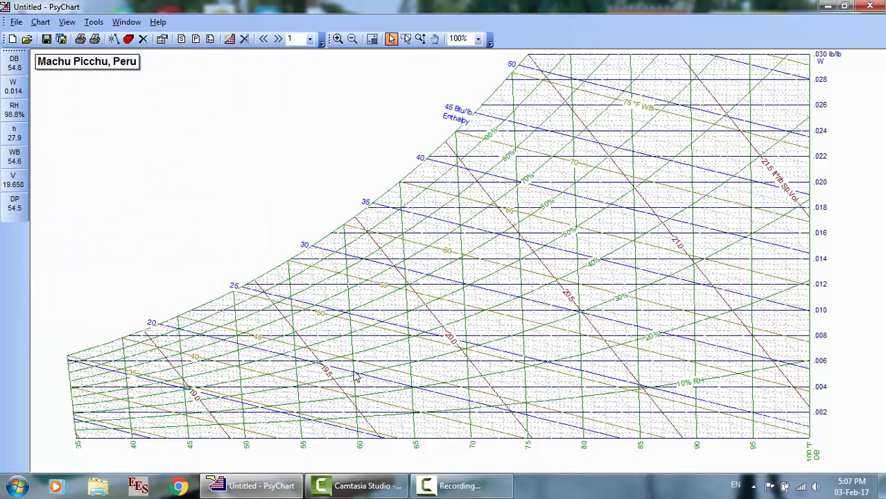
left_click(459, 486)
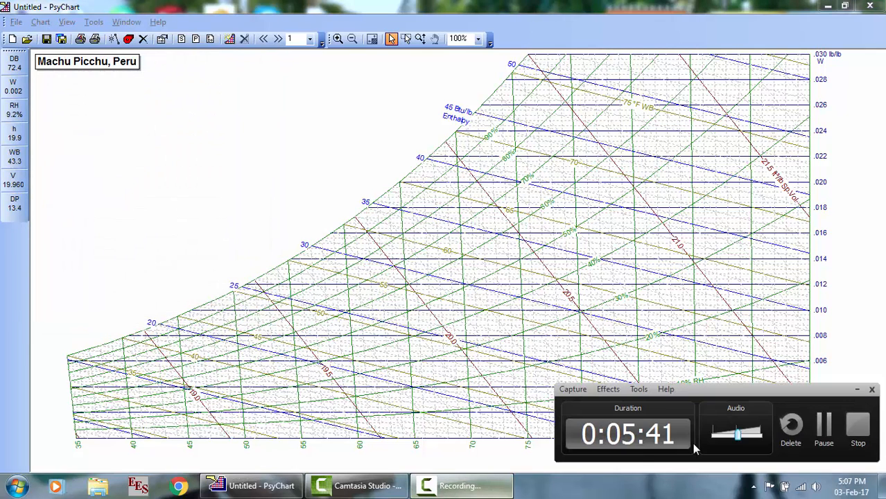
left_click(822, 424)
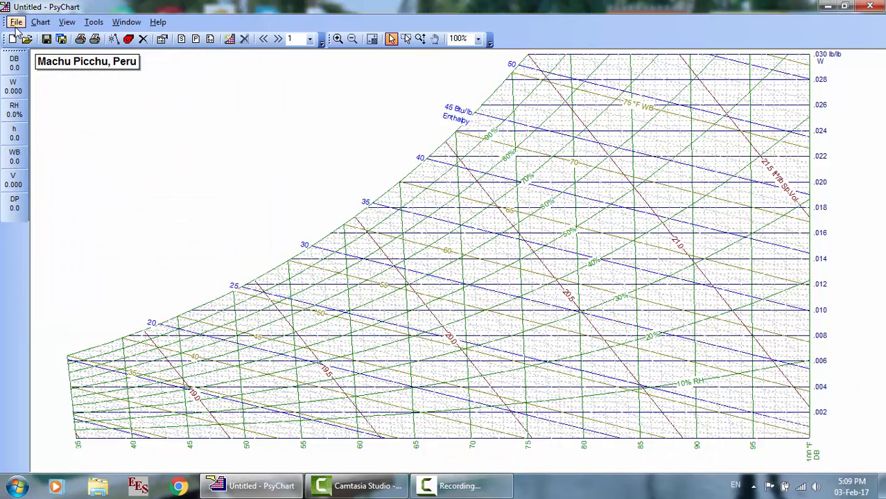
Step: Look over the remaining file commands for e-mailing project files and exiting the program
left_click(16, 25)
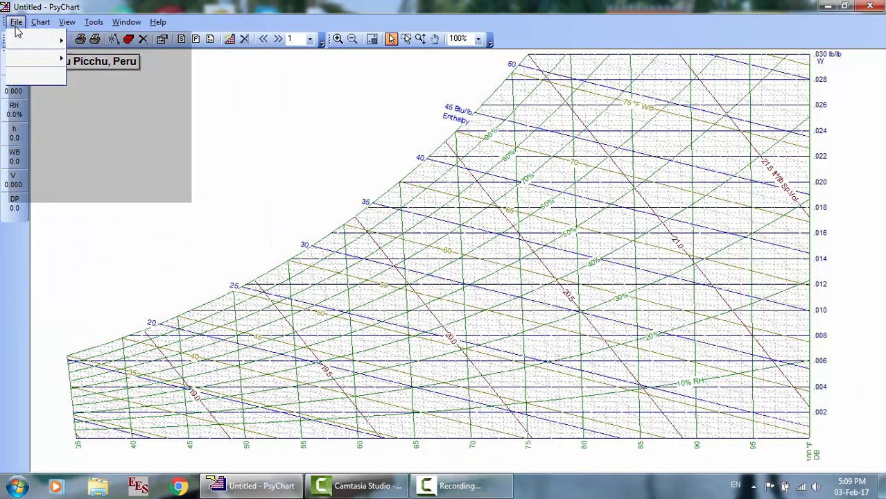
mouse_move(38, 171)
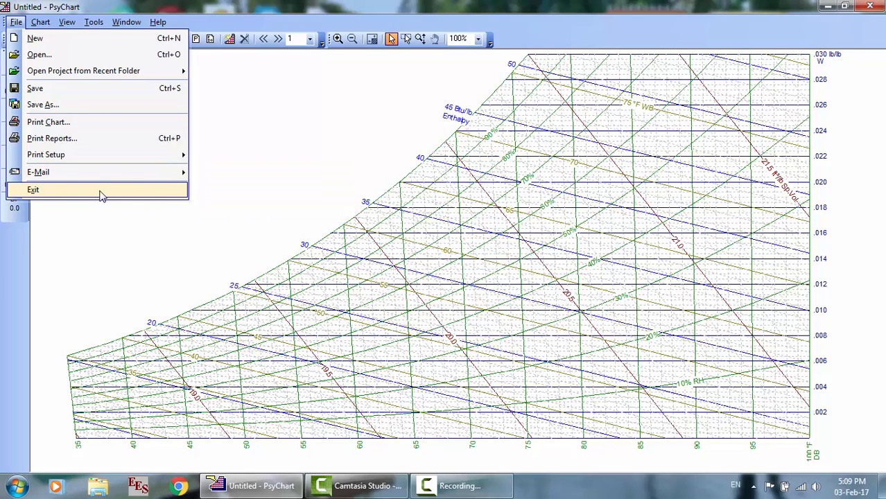
left_click(174, 257)
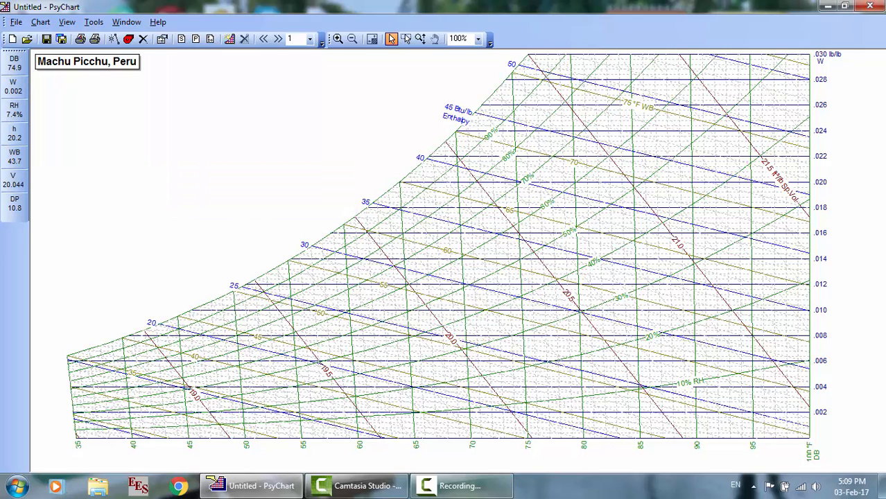
left_click(480, 496)
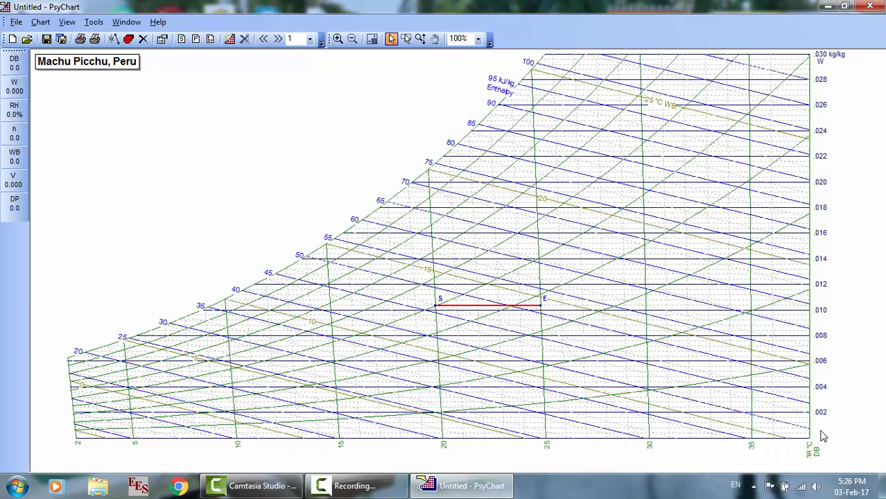
Step: Check the options for defining a state point or process, and close without creating anything
left_click(41, 22)
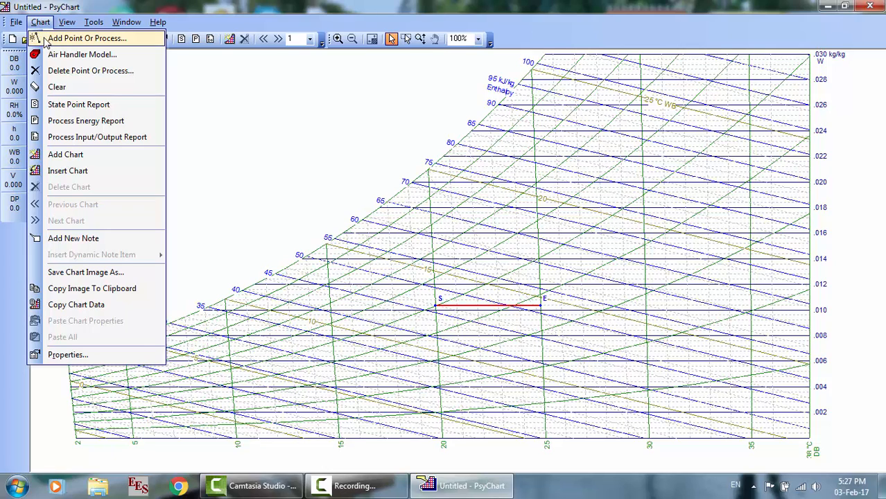
left_click(45, 40)
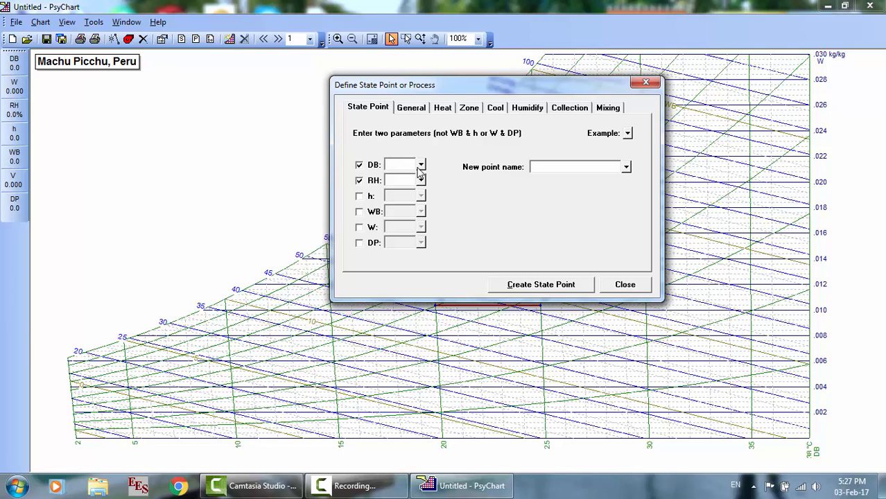
left_click_drag(470, 90, 343, 42)
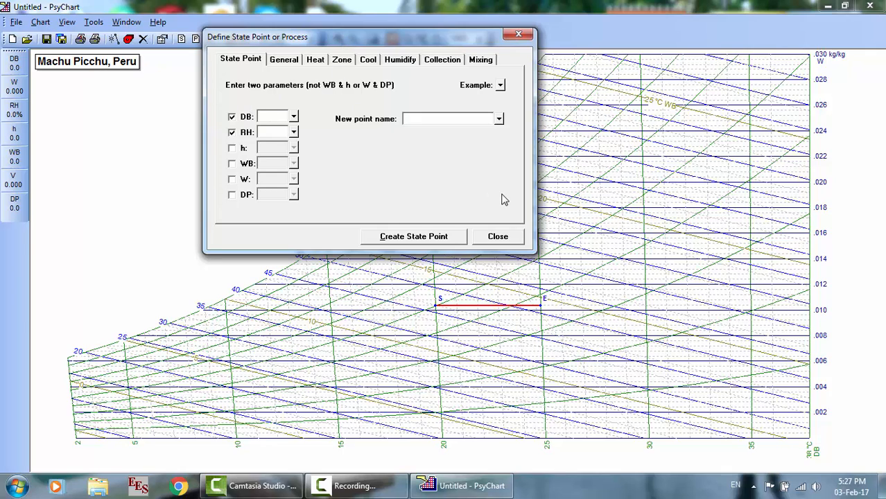
left_click(518, 34)
Step: Check the indoor, outdoor, general and optional load settings of the Air Handler Model, and close without creating a model
left_click(41, 21)
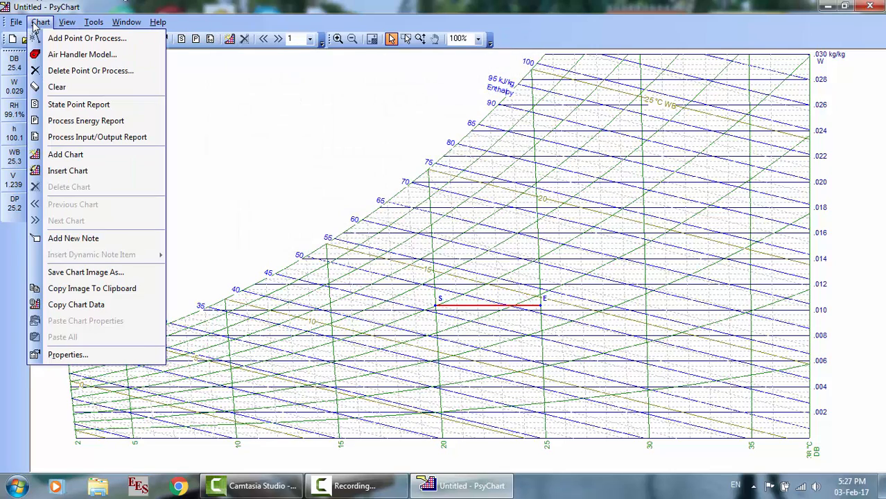
left_click(67, 55)
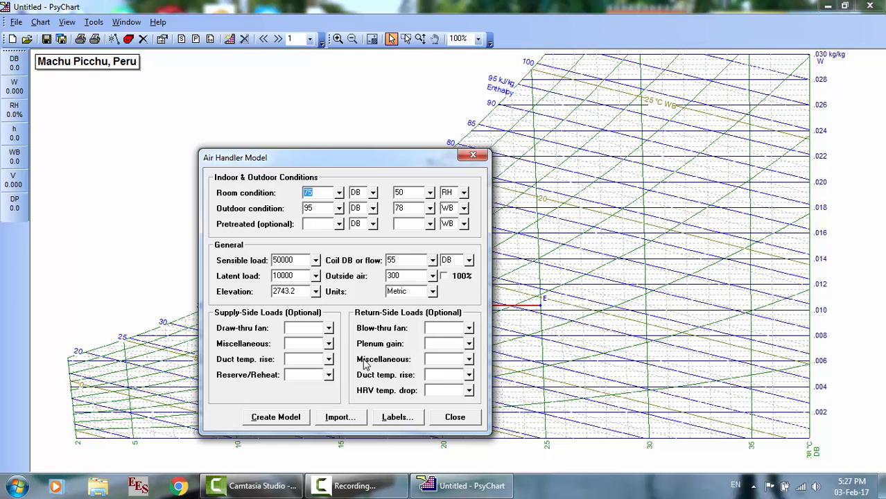
left_click(469, 424)
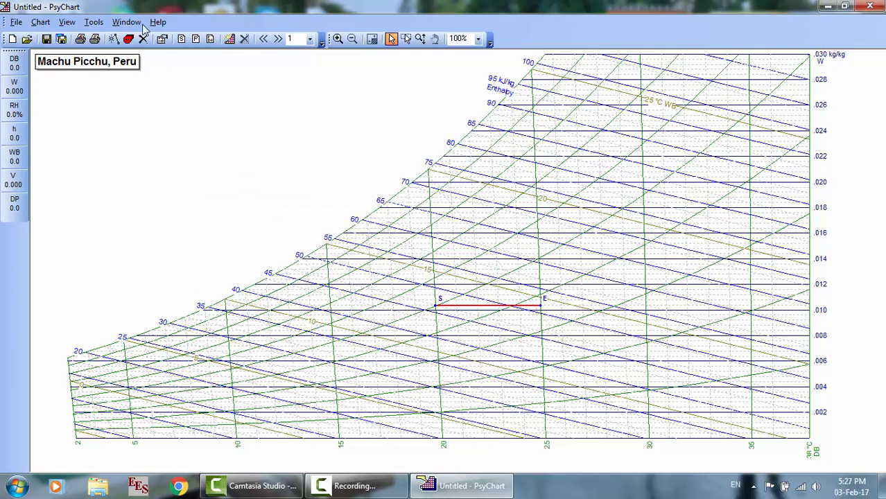
Step: Review the state points and processes offered for deletion from the chart, and close without deleting any
left_click(40, 22)
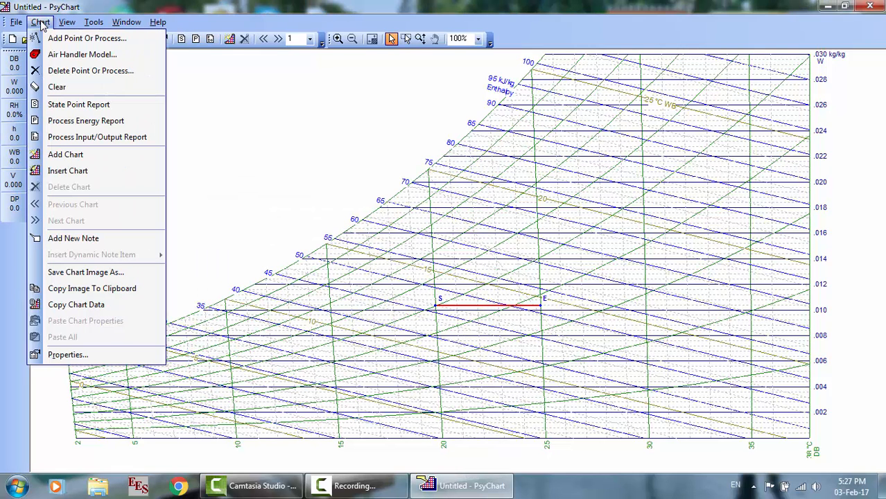
left_click(65, 72)
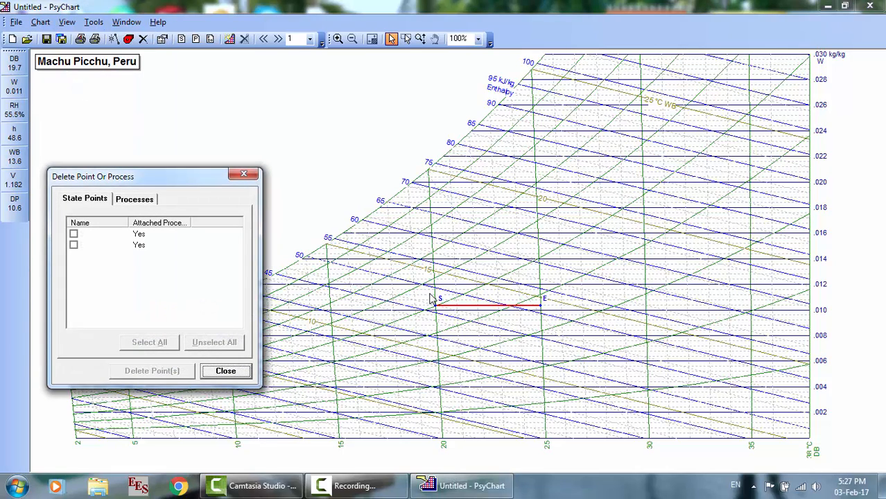
left_click(78, 235)
left_click(76, 247)
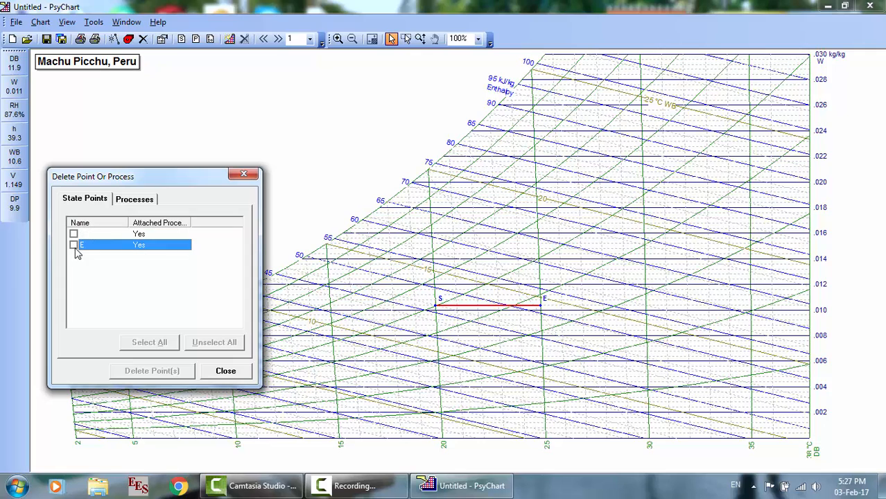
left_click(77, 236)
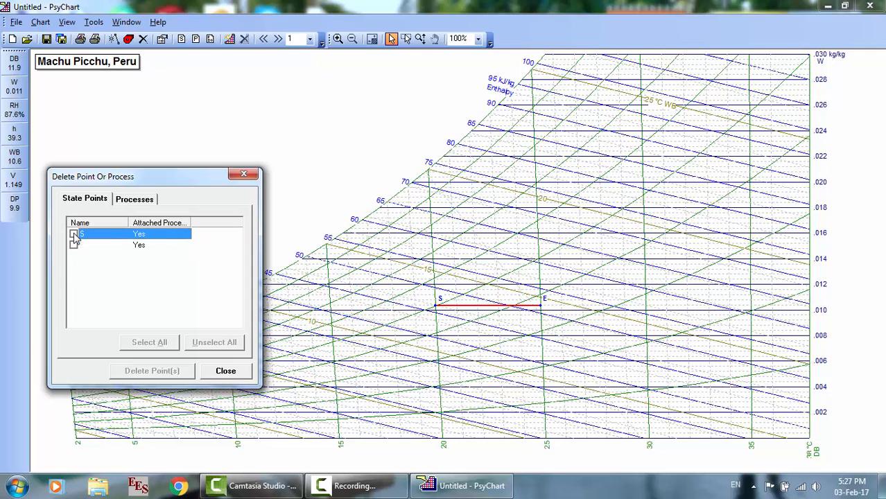
left_click(130, 202)
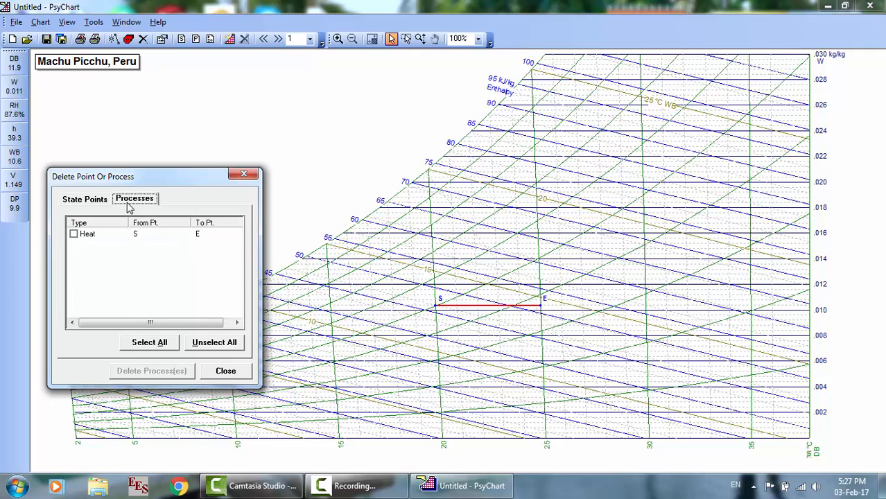
left_click(75, 236)
left_click(75, 236)
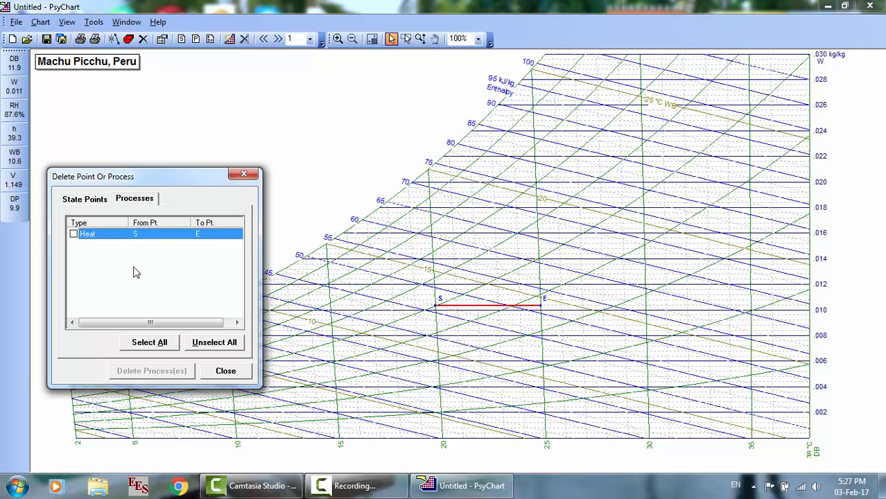
left_click(225, 371)
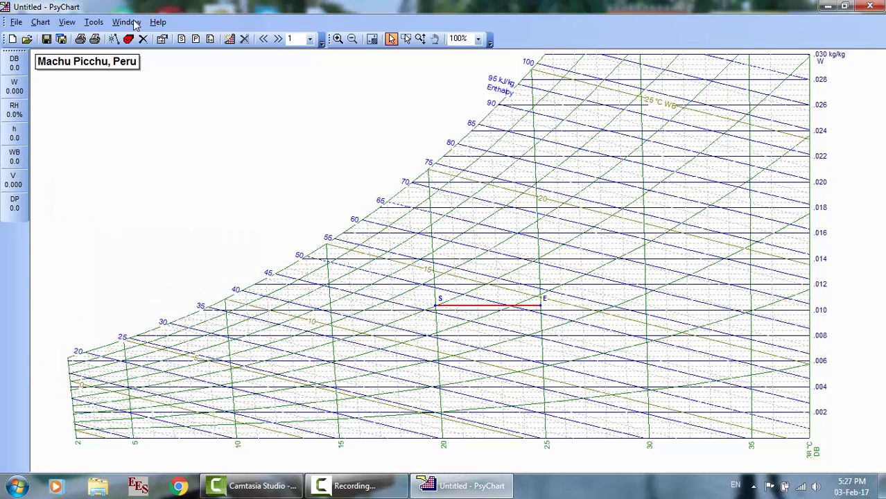
Step: View the State Point Report for points S and E, and close it
left_click(41, 23)
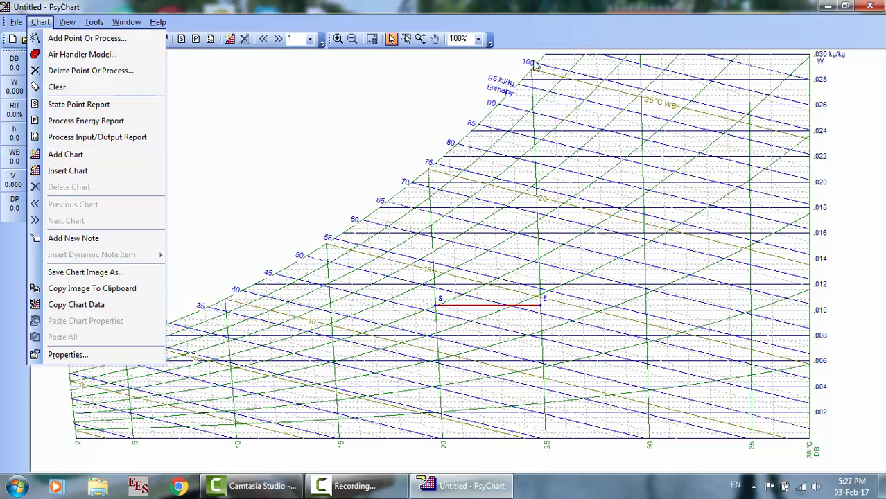
left_click(101, 105)
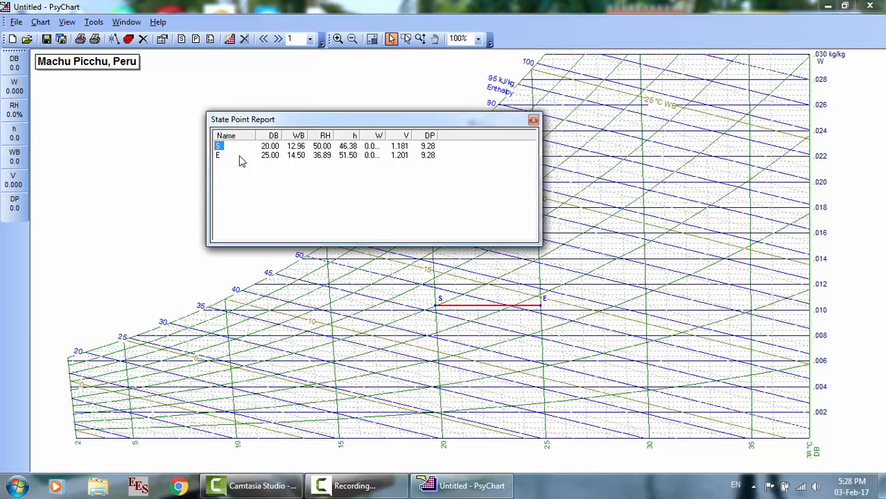
left_click(533, 120)
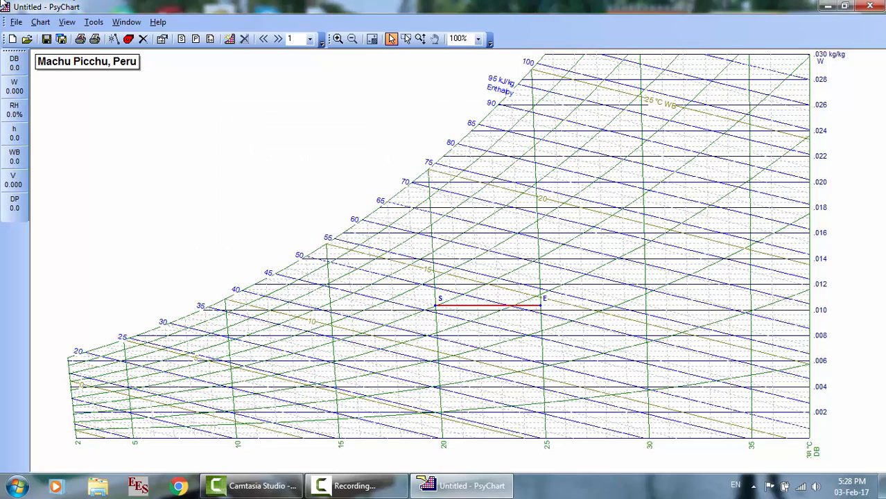
Step: View the Process Energy Report for the heat process from S to E clear of the plotted process line, and close it
left_click(40, 22)
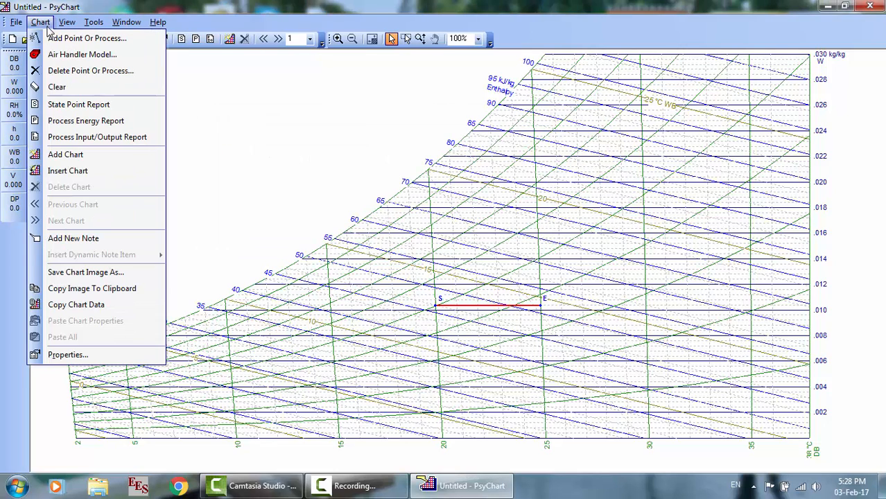
left_click(75, 122)
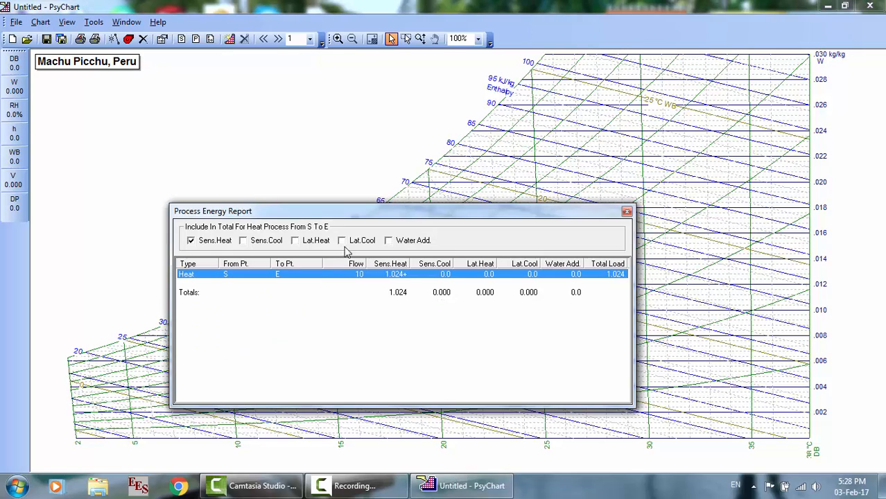
left_click_drag(336, 212, 399, 59)
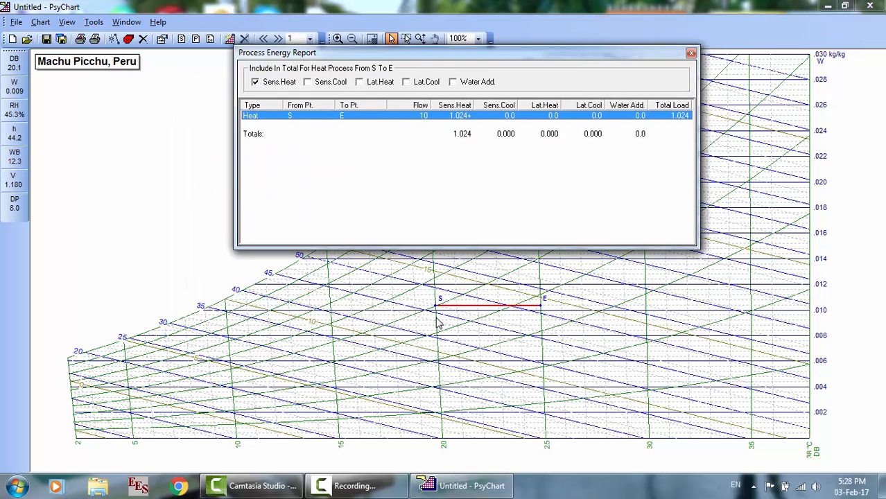
left_click(321, 84)
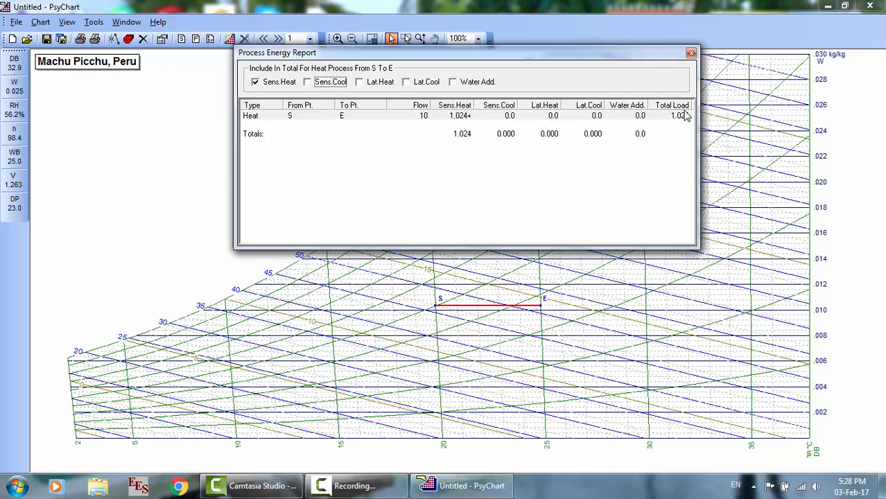
left_click(692, 54)
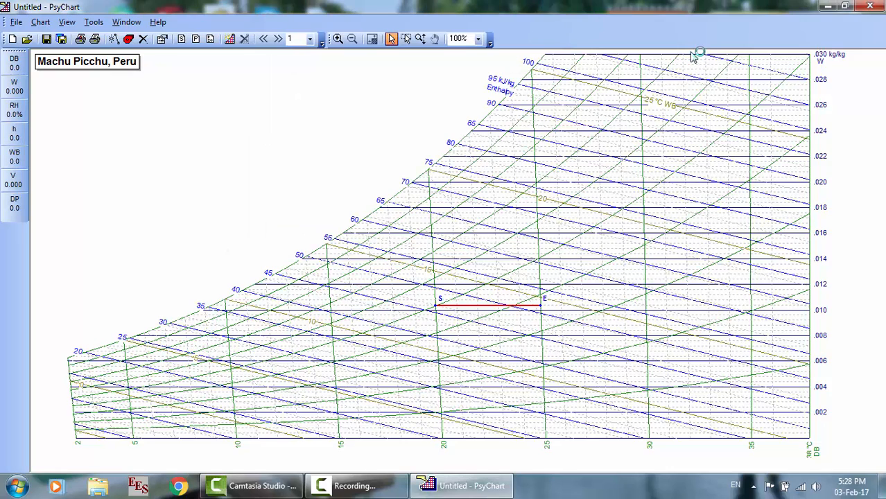
Step: Check the extents, pressure, units and flow settings in the chart properties, and cancel without changes
left_click(40, 22)
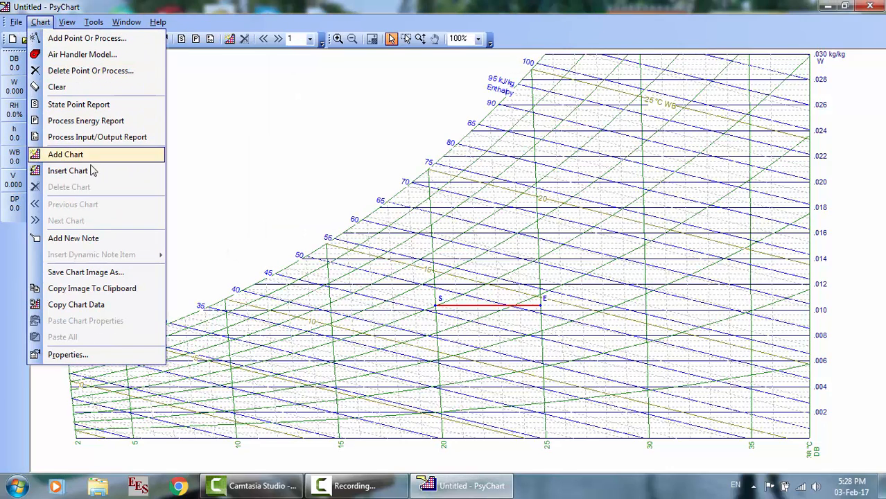
left_click(69, 369)
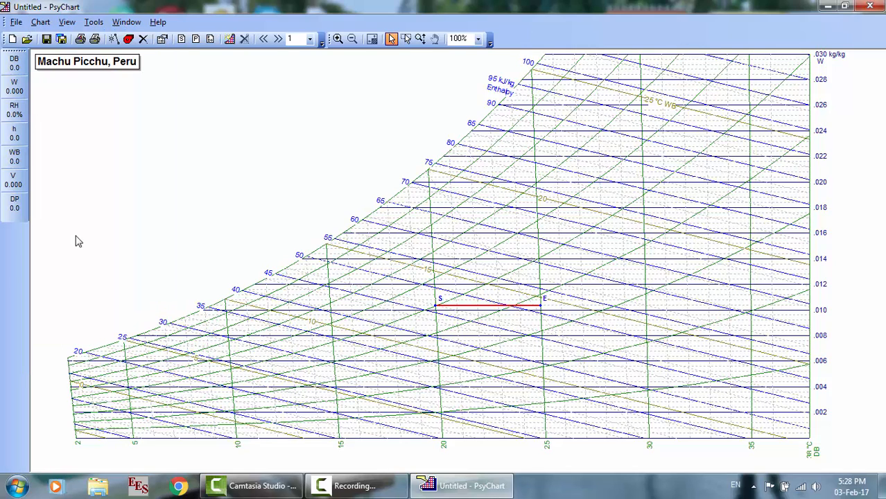
left_click(34, 22)
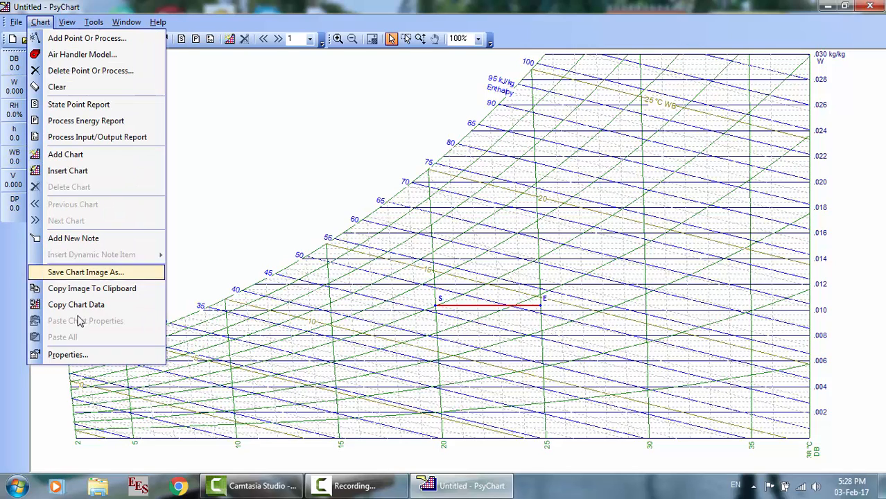
left_click(75, 361)
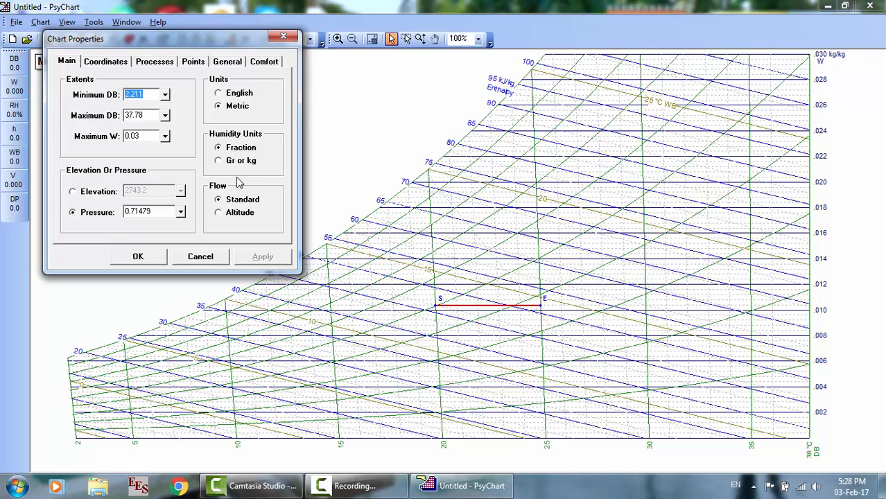
left_click(199, 257)
left_click(328, 496)
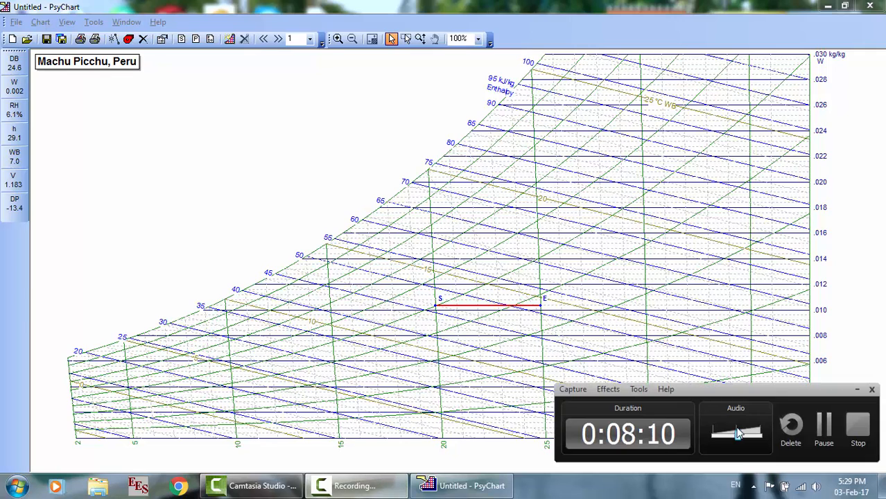
left_click(824, 427)
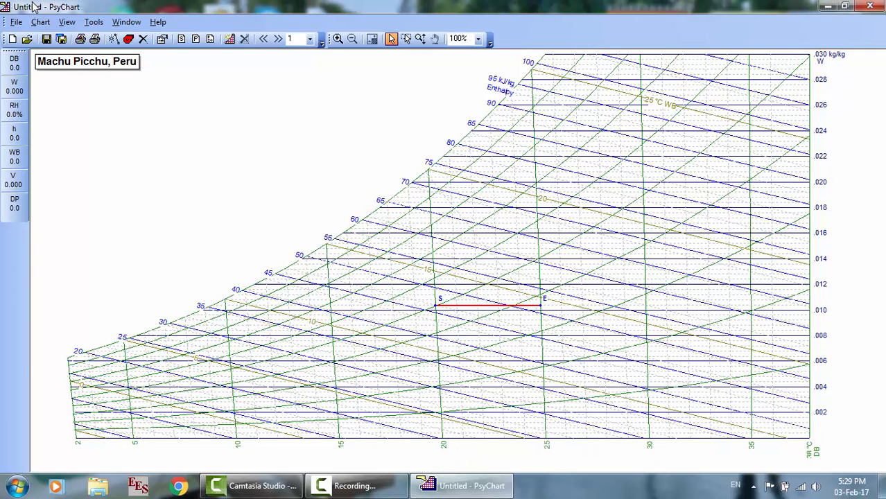
left_click(40, 22)
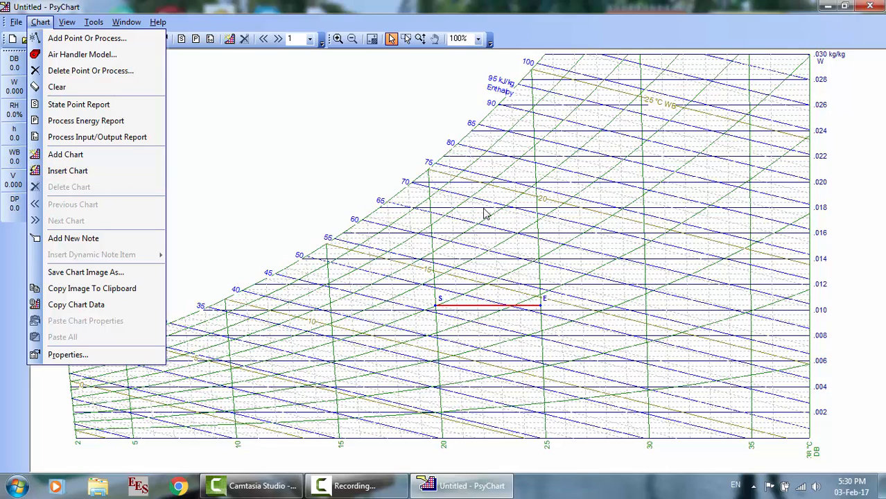
left_click(332, 161)
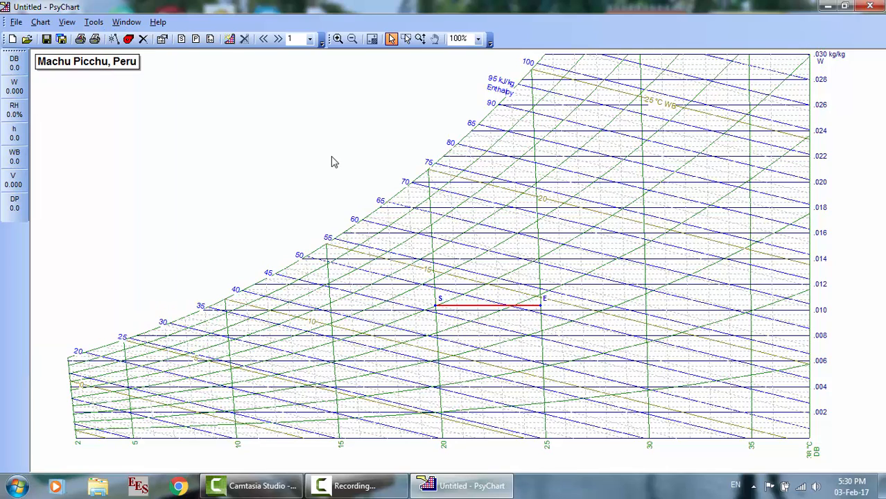
left_click(42, 23)
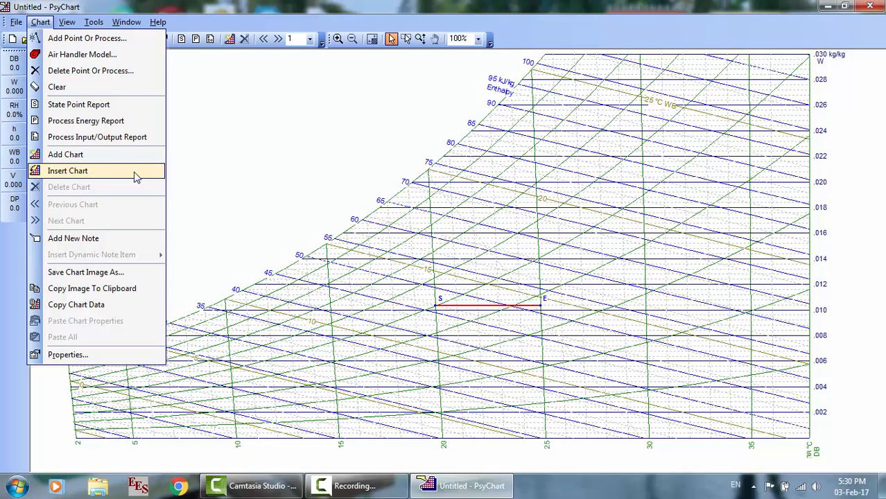
left_click(226, 211)
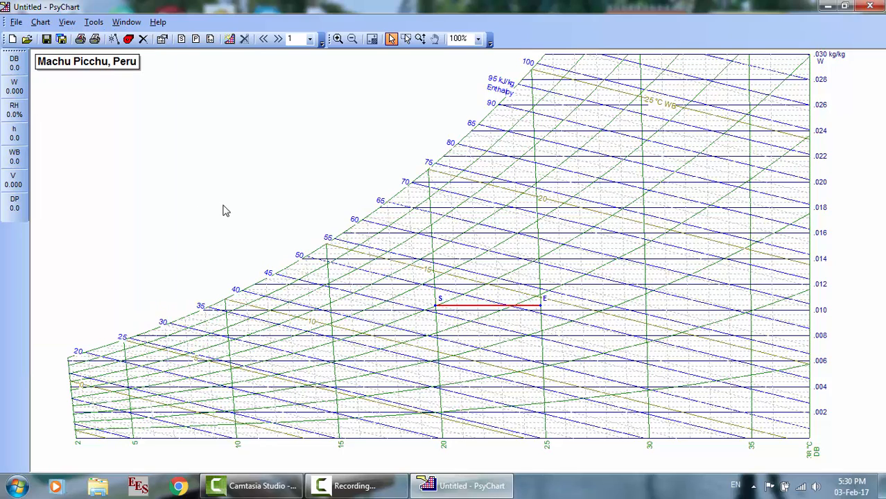
Step: Add a new note to the chart with the text "Heat process"
left_click(40, 21)
left_click(73, 238)
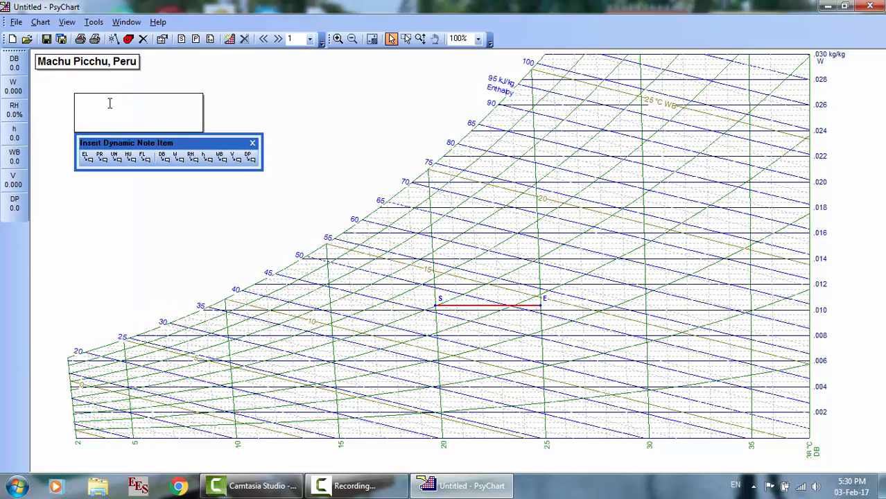
type("Heat process")
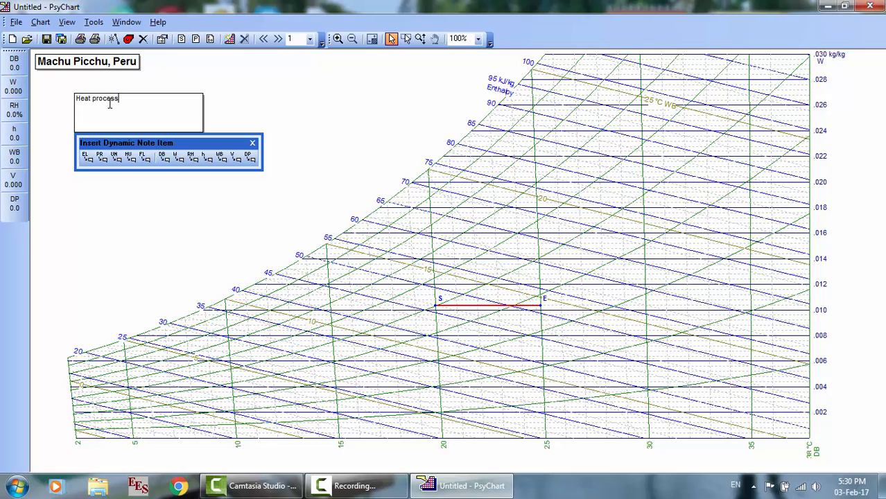
Step: Append the dynamic items for elevation (EL), units (UN) and dry bulb (DB) to the "Heat process" note and finish editing it
left_click(95, 158)
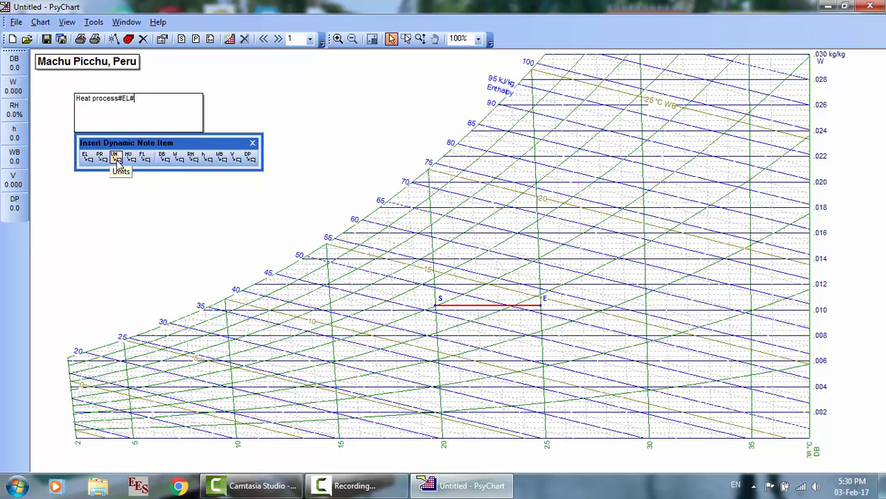
left_click(115, 159)
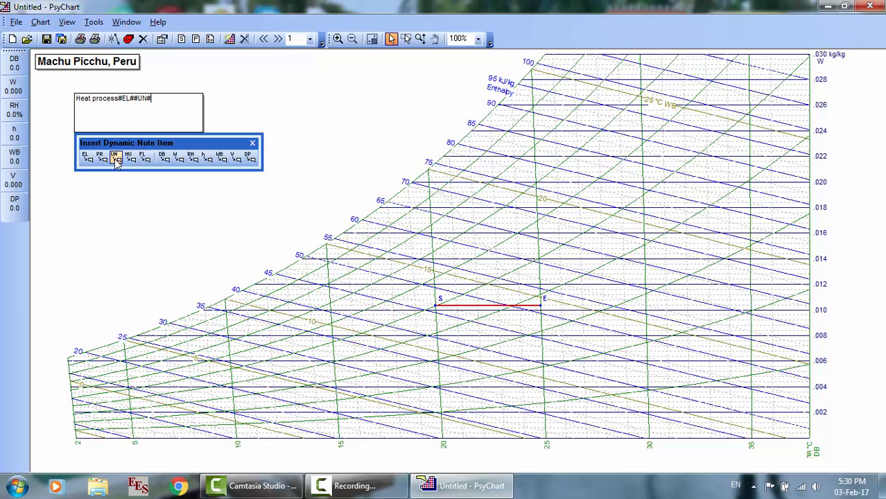
left_click(164, 159)
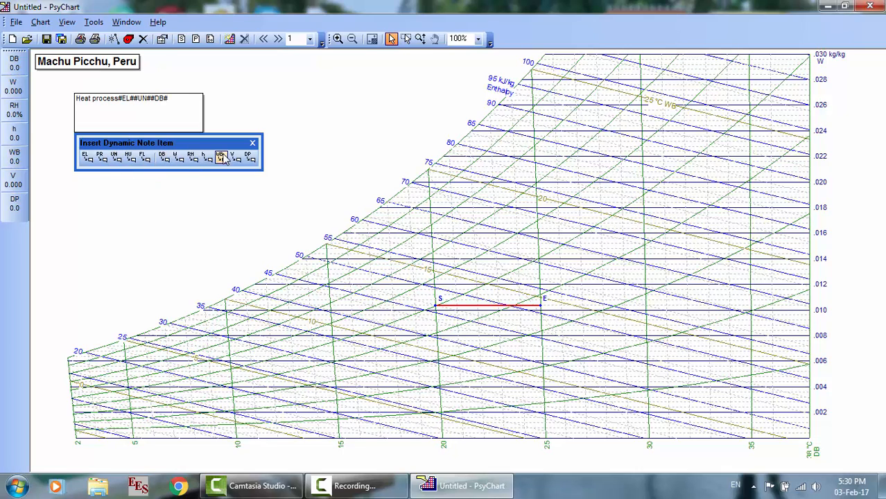
left_click_drag(223, 143, 249, 209)
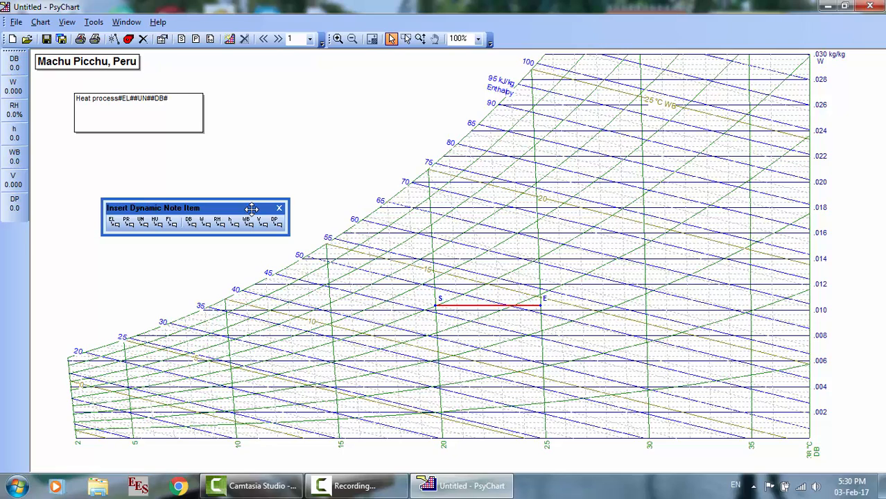
left_click(212, 140)
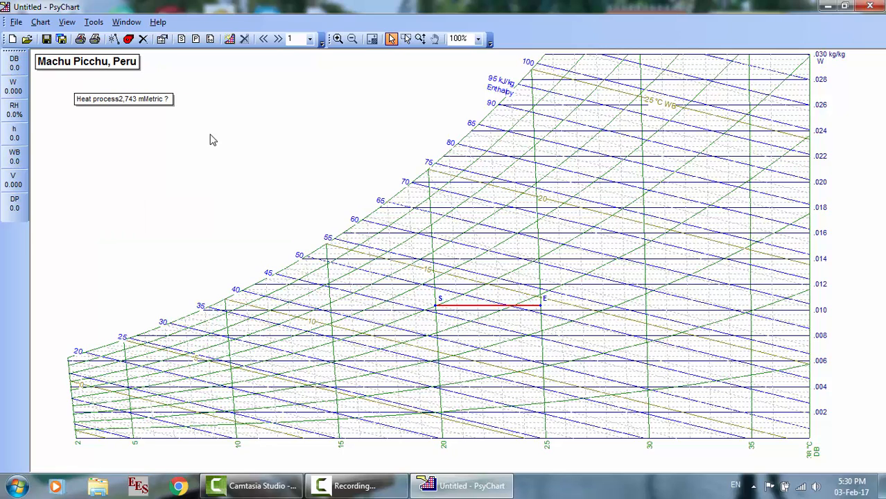
Step: Look through the "Heat process" note's formatting options, including the available shadow widths, without changing anything
right_click(169, 103)
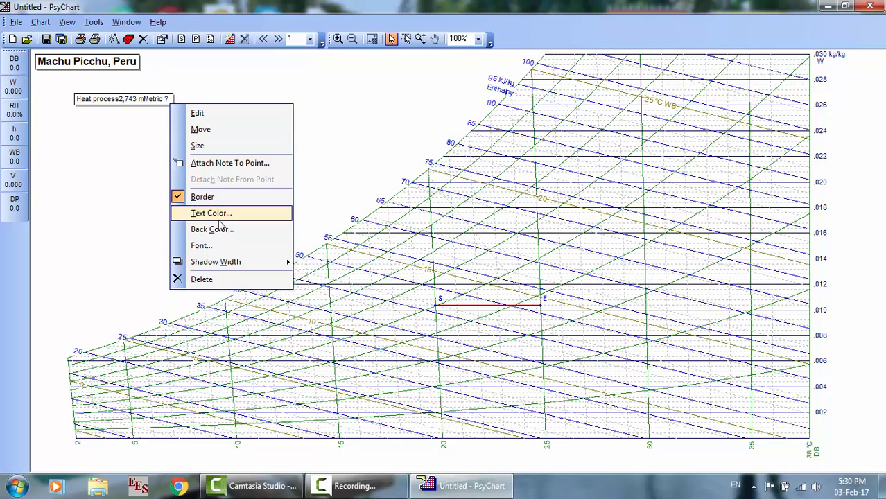
mouse_move(217, 266)
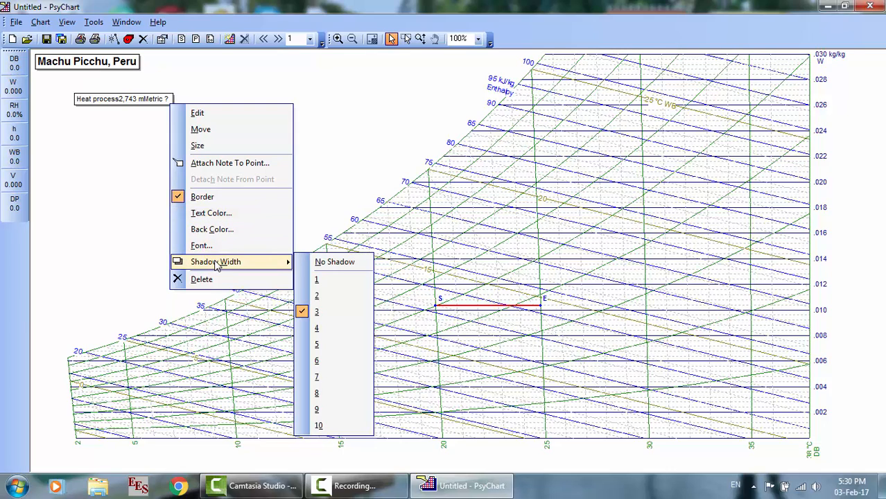
left_click(131, 221)
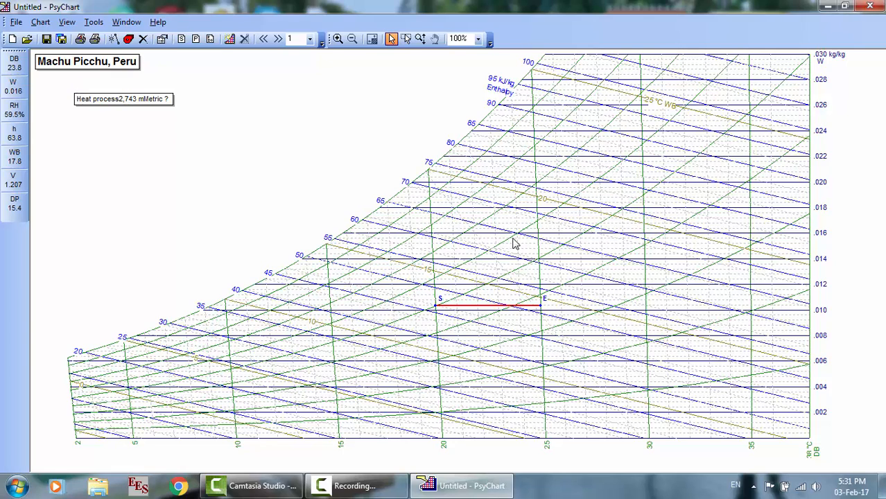
Step: Add a second note to the chart containing only the dynamic enthalpy item #H#
left_click(39, 22)
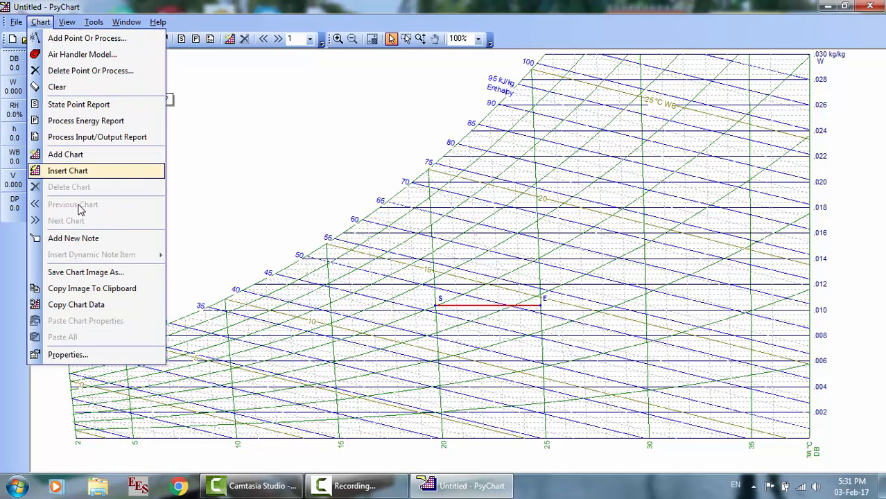
left_click(79, 238)
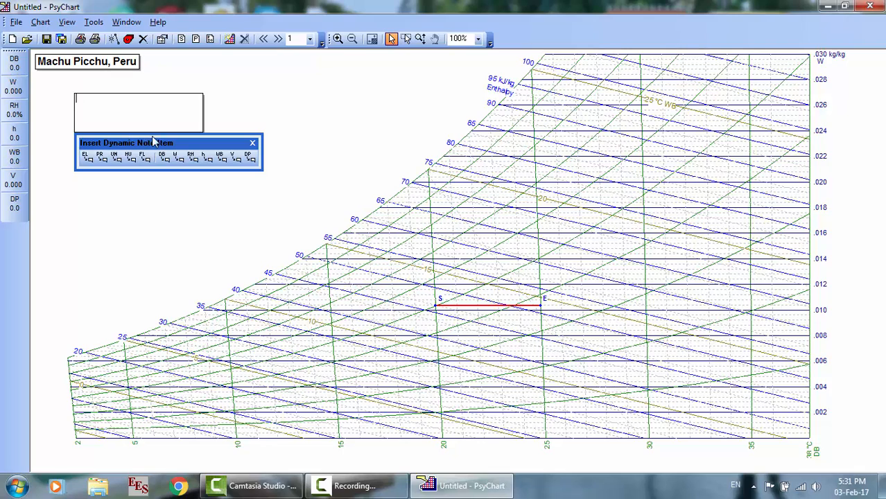
left_click_drag(165, 143, 668, 227)
left_click(696, 243)
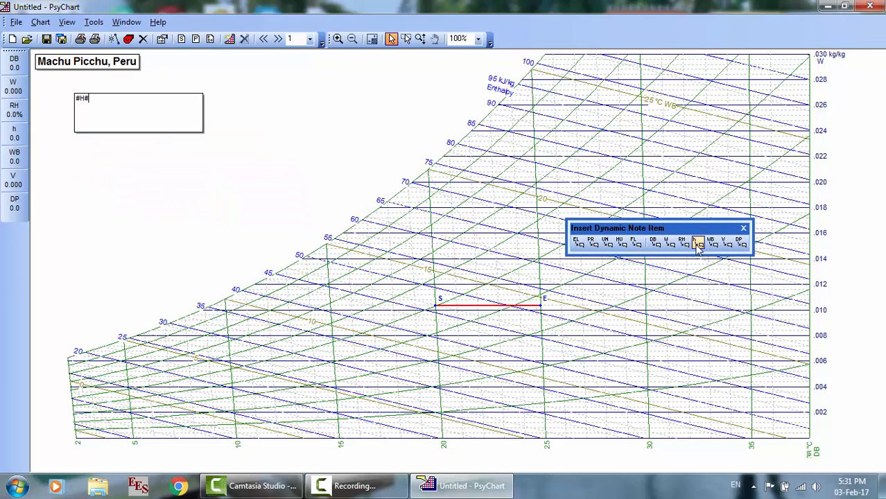
left_click_drag(82, 101, 89, 122)
right_click(104, 116)
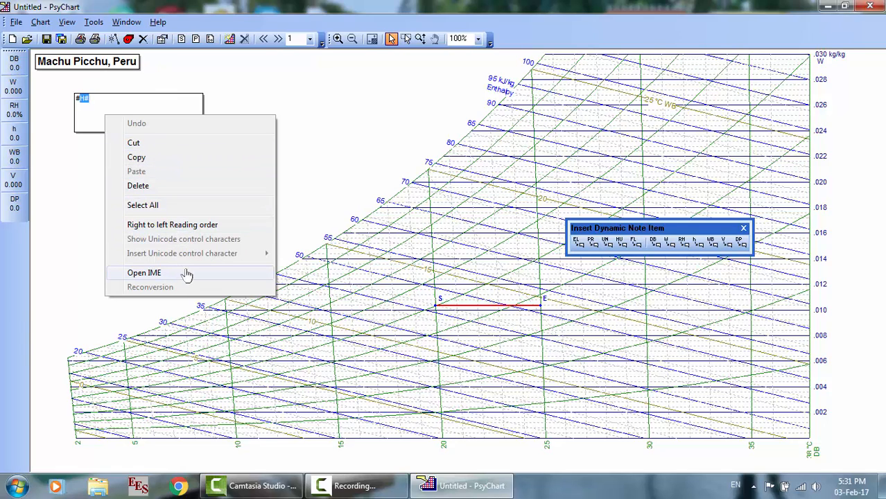
left_click(394, 326)
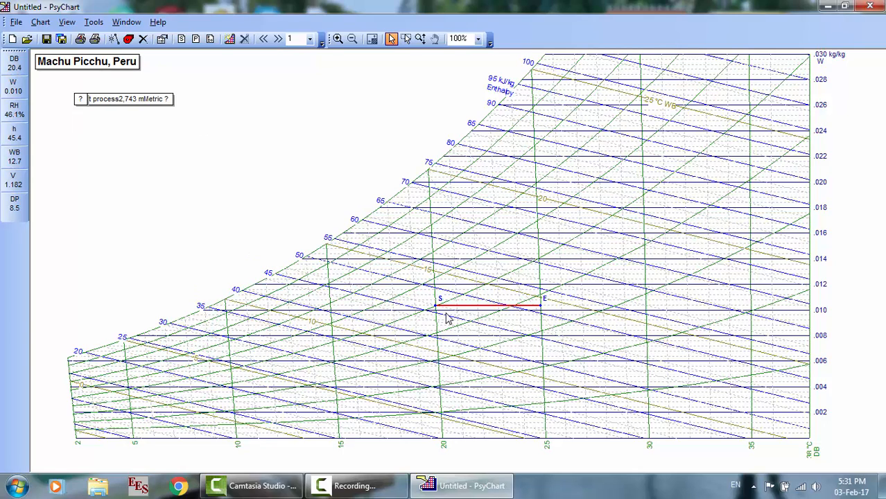
left_click(354, 486)
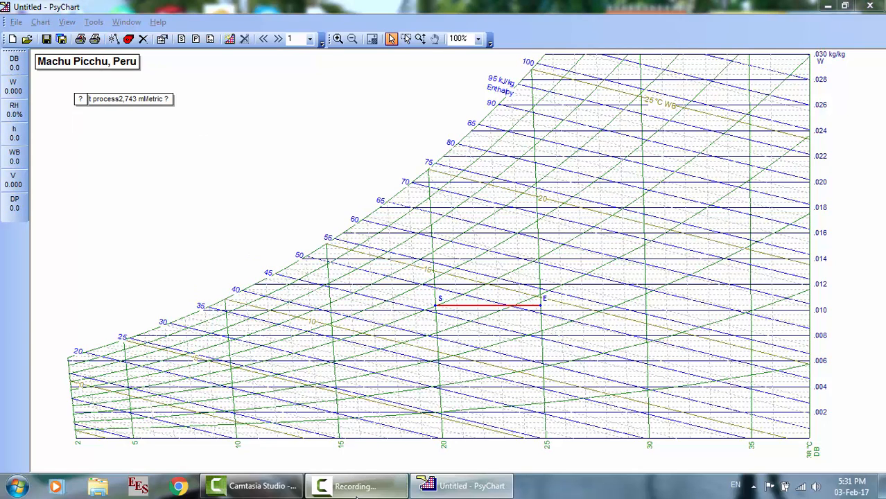
left_click(835, 435)
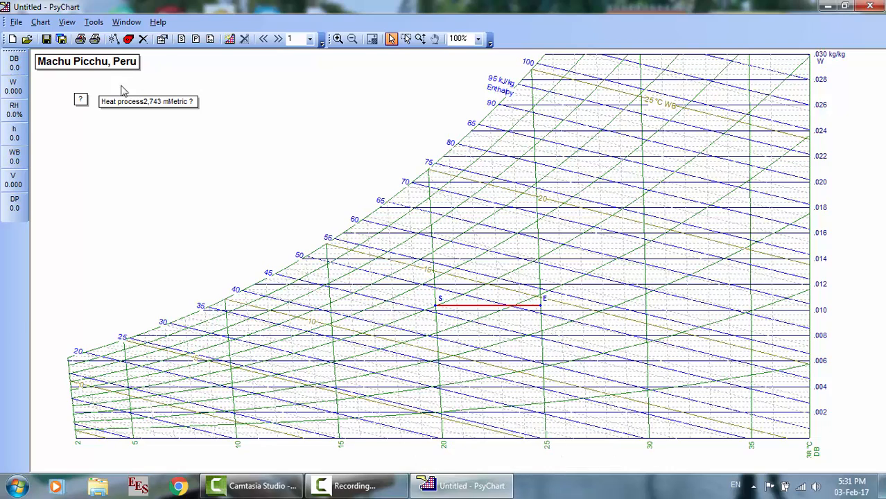
Step: Move the "Heat process" note onto the chart, just left of point S and level with the process line
right_click(127, 109)
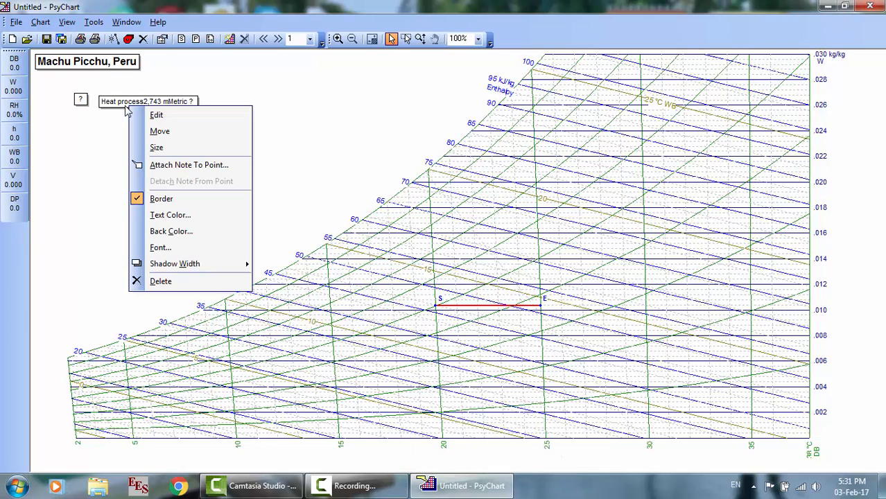
left_click(158, 132)
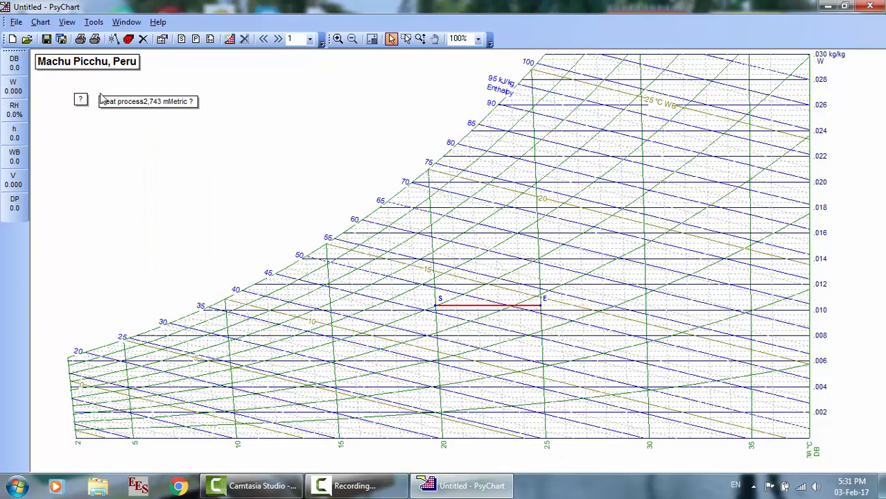
left_click(127, 101)
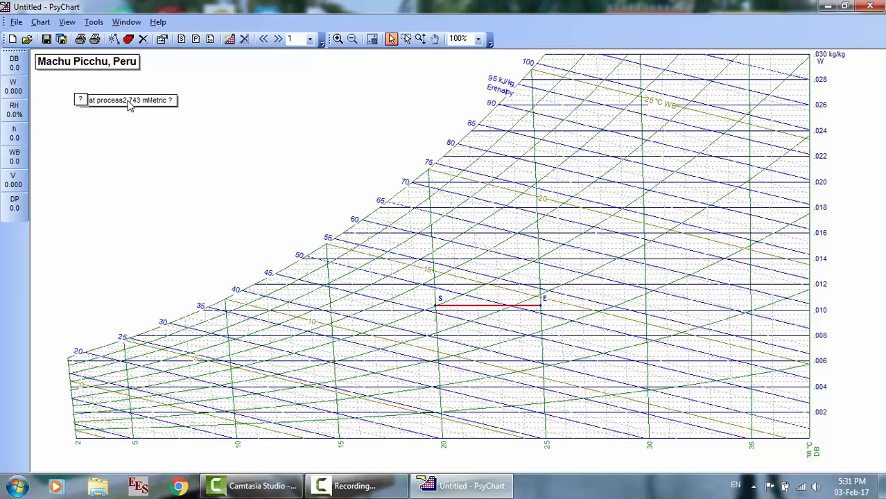
right_click(128, 101)
left_click(114, 105)
right_click(126, 97)
left_click(167, 123)
left_click(360, 313)
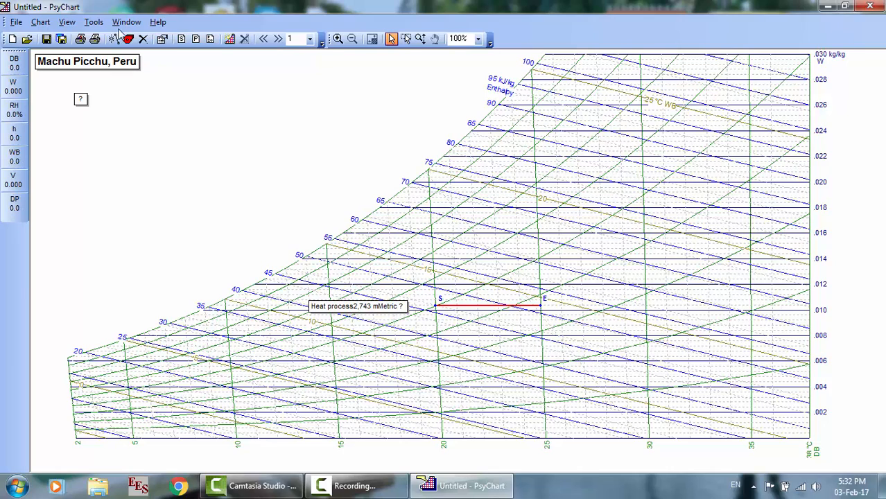
Step: Check which file types the chart image can be saved as, and cancel without saving
left_click(40, 23)
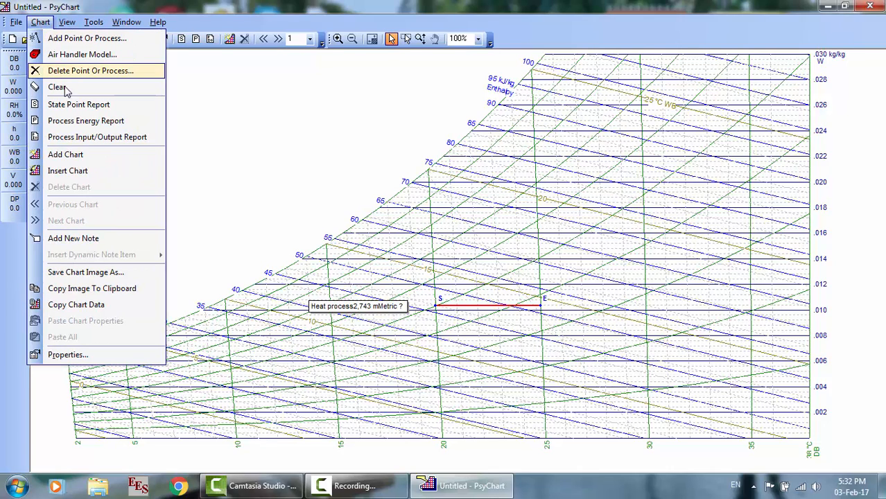
left_click(101, 277)
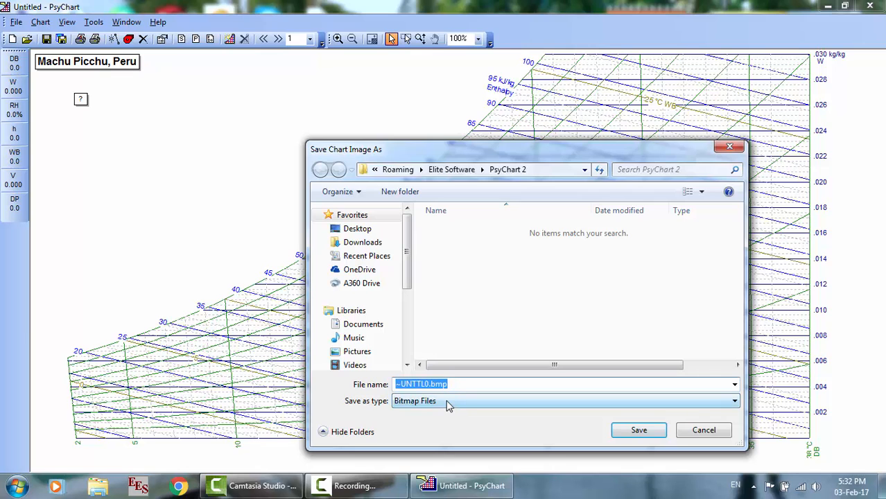
left_click(447, 402)
left_click(491, 400)
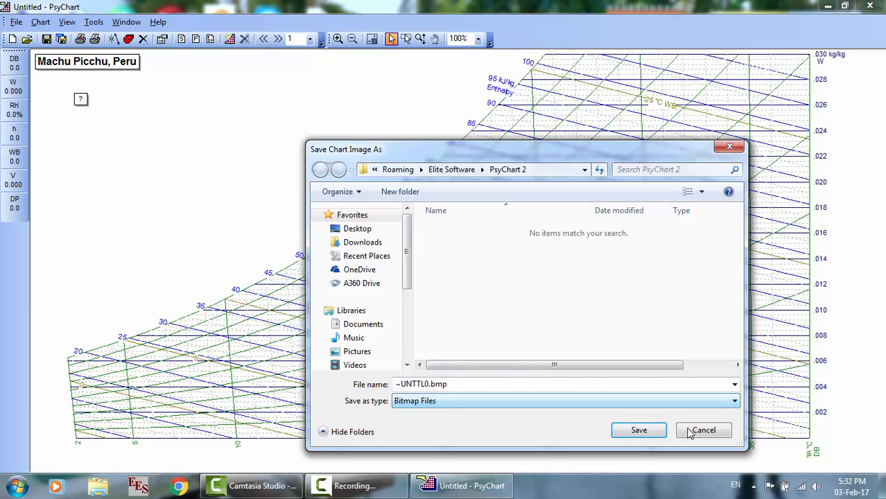
left_click(704, 431)
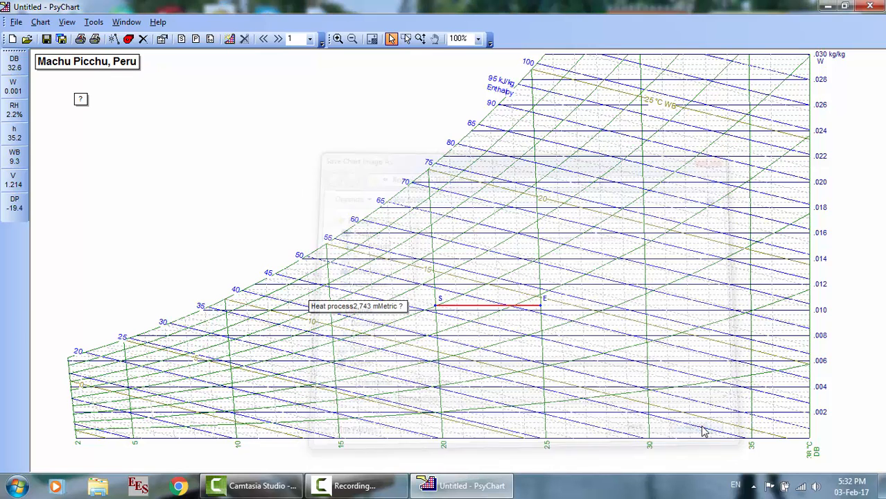
left_click(355, 486)
left_click(824, 430)
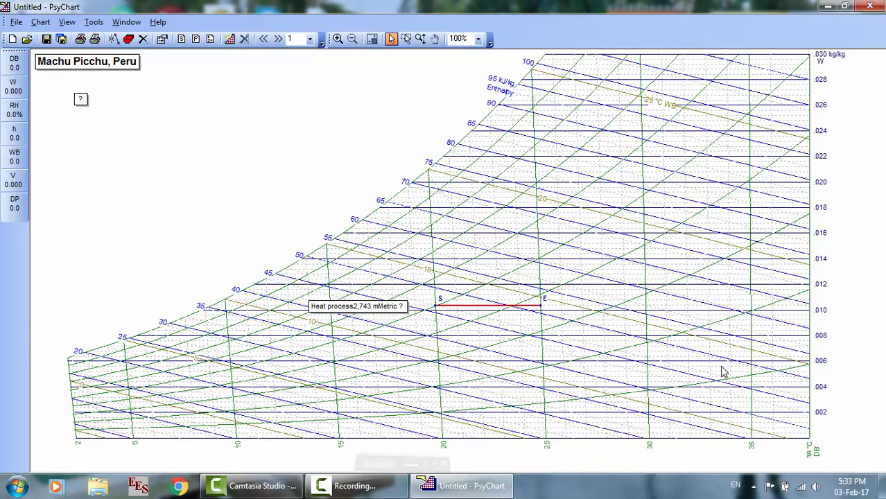
left_click(40, 22)
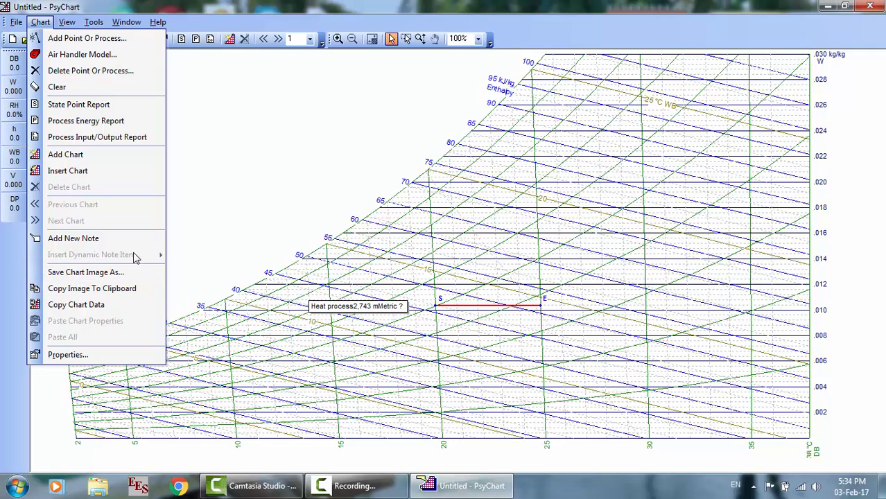
left_click(326, 305)
right_click(328, 307)
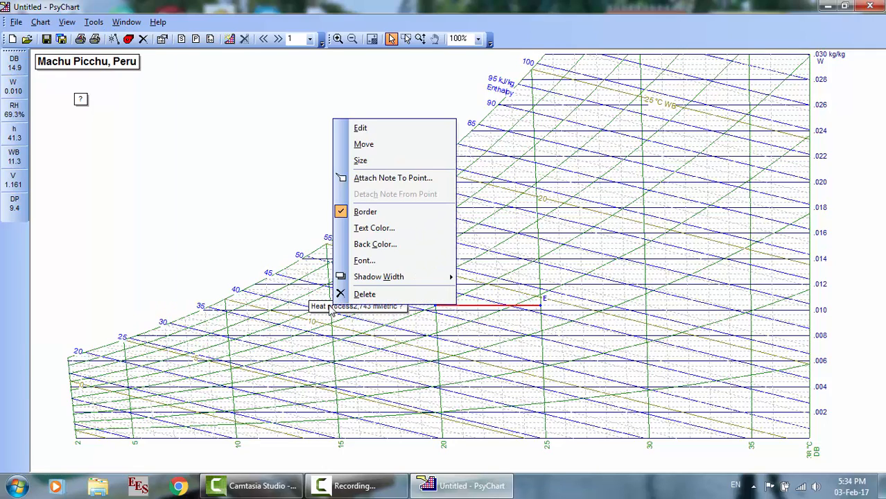
left_click(276, 183)
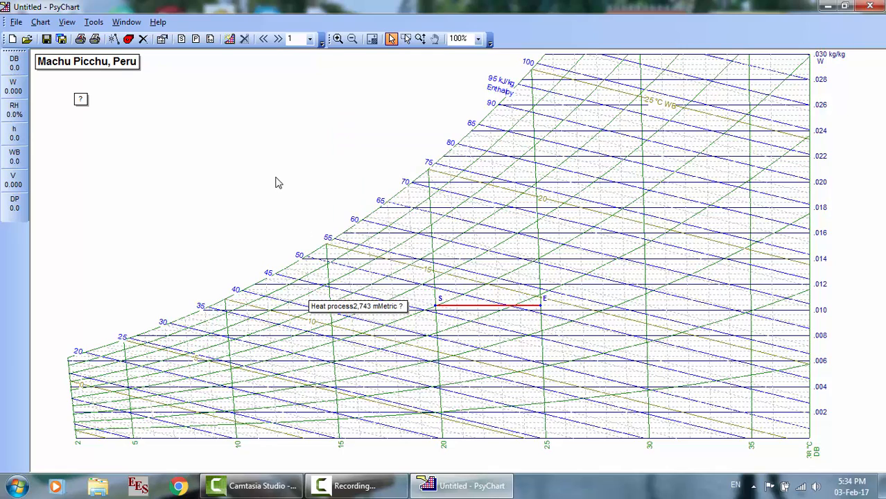
Step: Review the chart image saving options once more, including the Bitmap Files type, and cancel the save
left_click(39, 22)
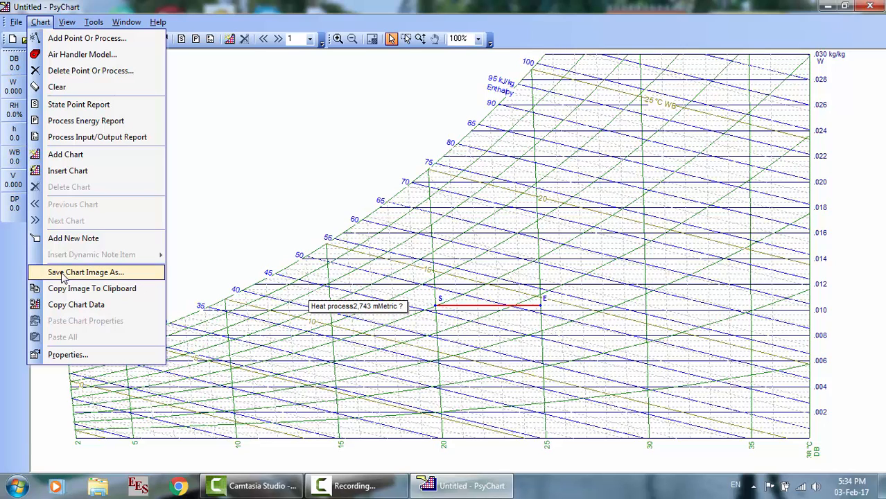
left_click(81, 272)
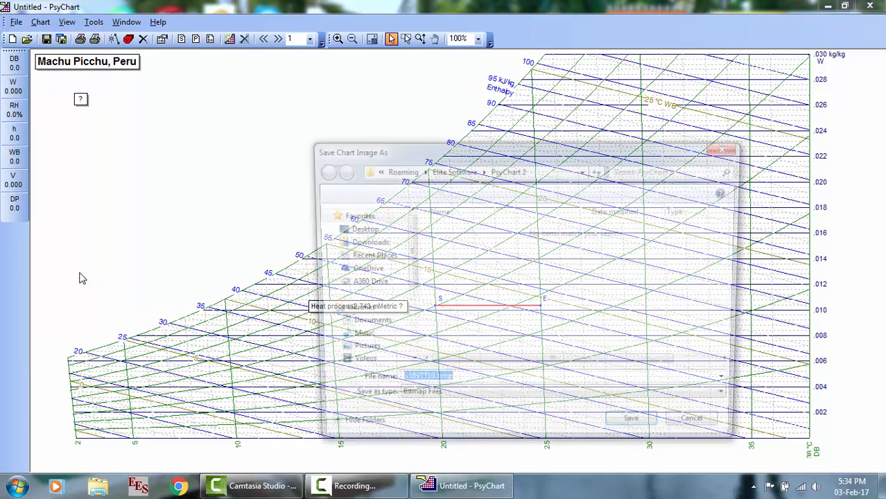
left_click(440, 402)
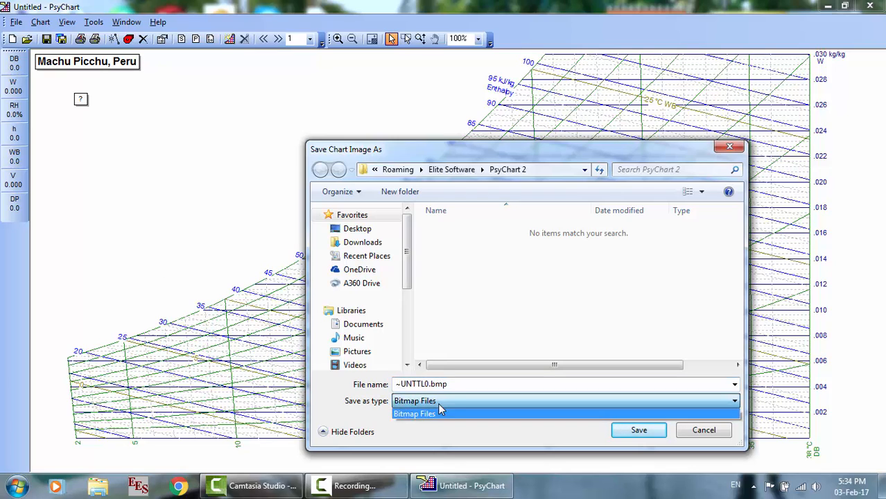
left_click(457, 400)
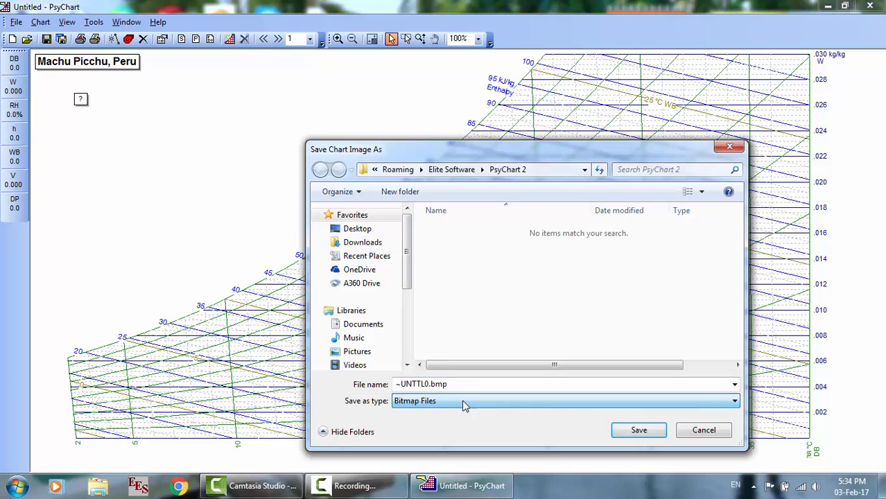
left_click(704, 430)
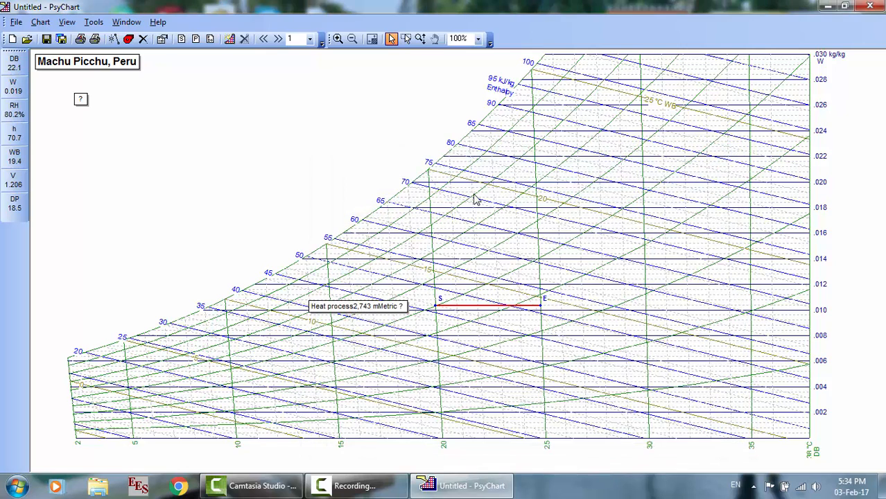
left_click(43, 22)
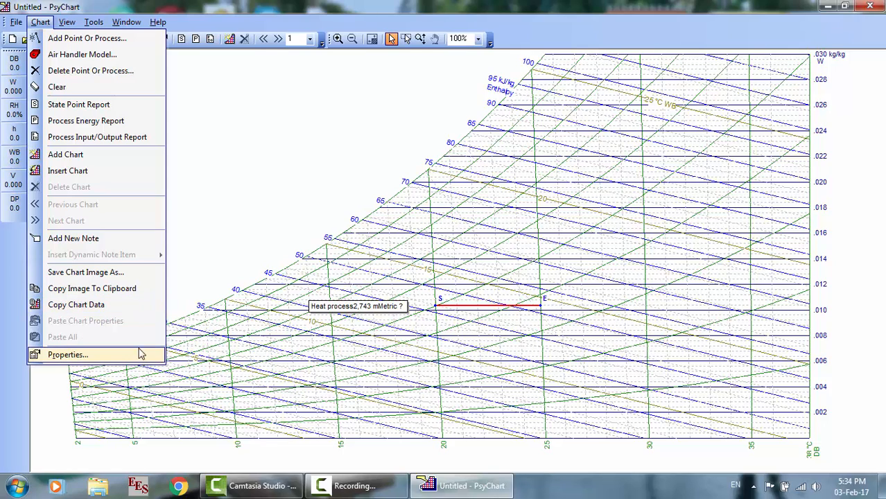
left_click(353, 485)
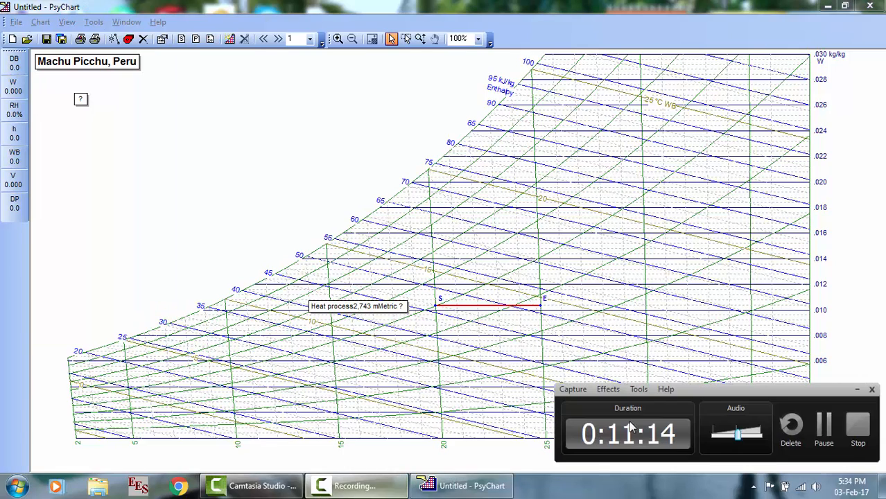
left_click(824, 431)
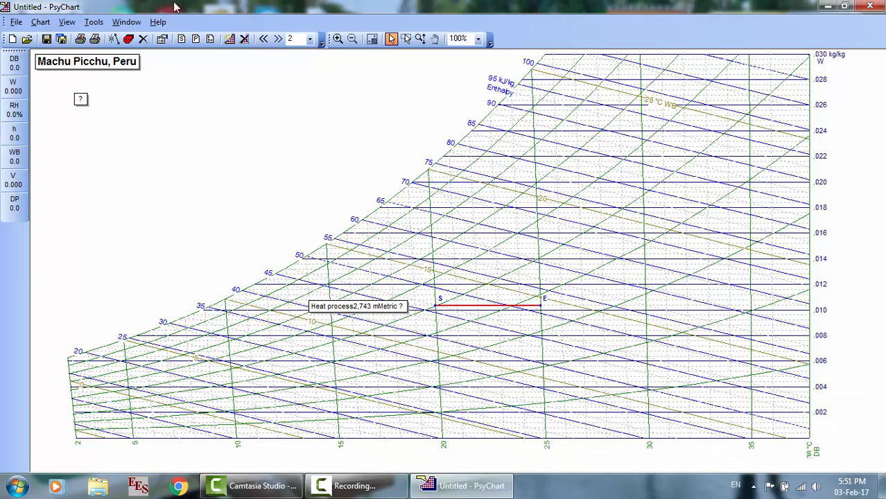
Step: Copy the data of chart 2 and paste its chart properties over chart 1, accepting the overwrite
left_click(40, 21)
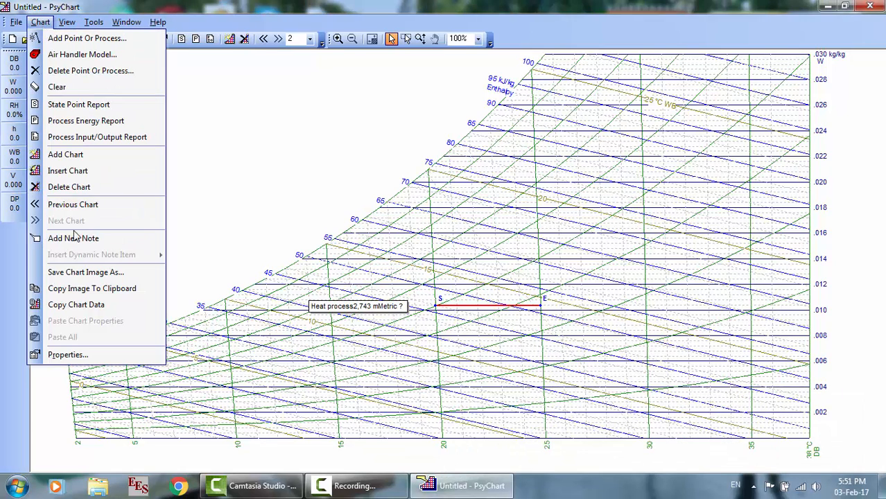
left_click(88, 312)
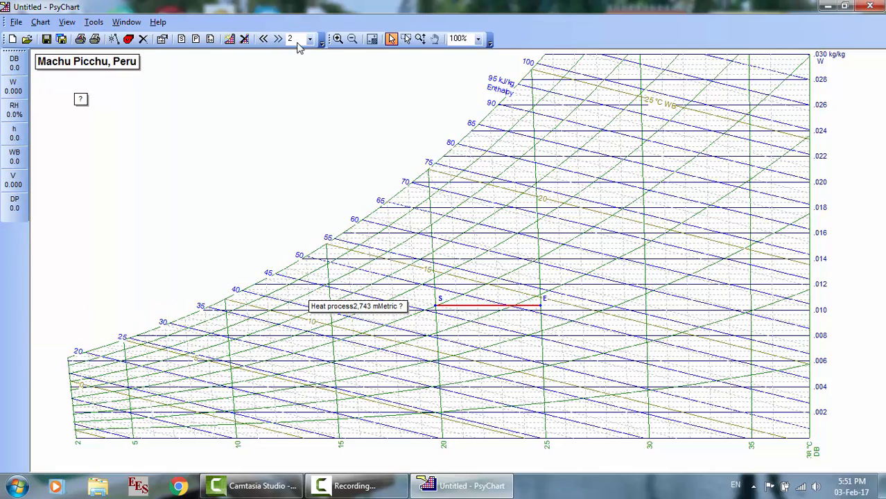
left_click(264, 39)
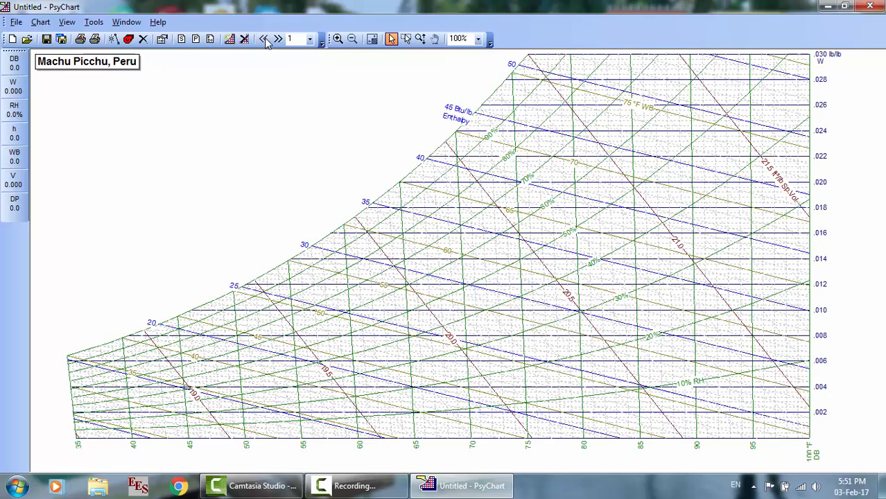
left_click(42, 21)
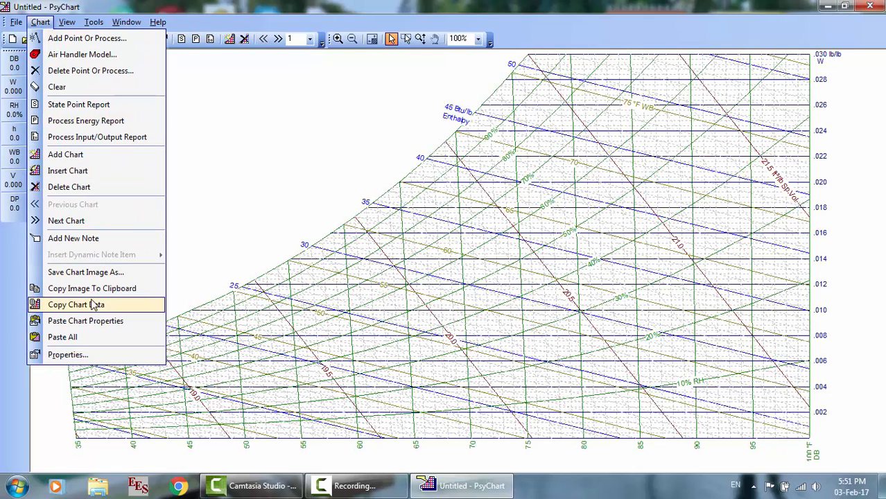
left_click(85, 321)
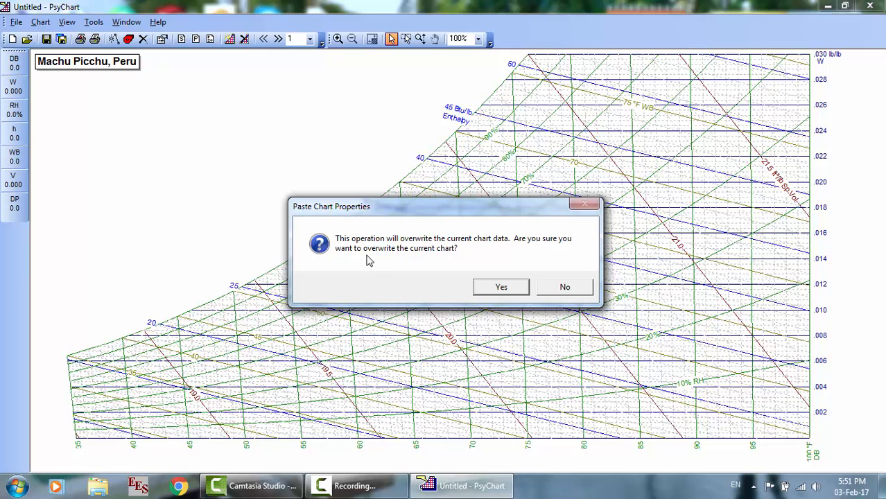
left_click(501, 288)
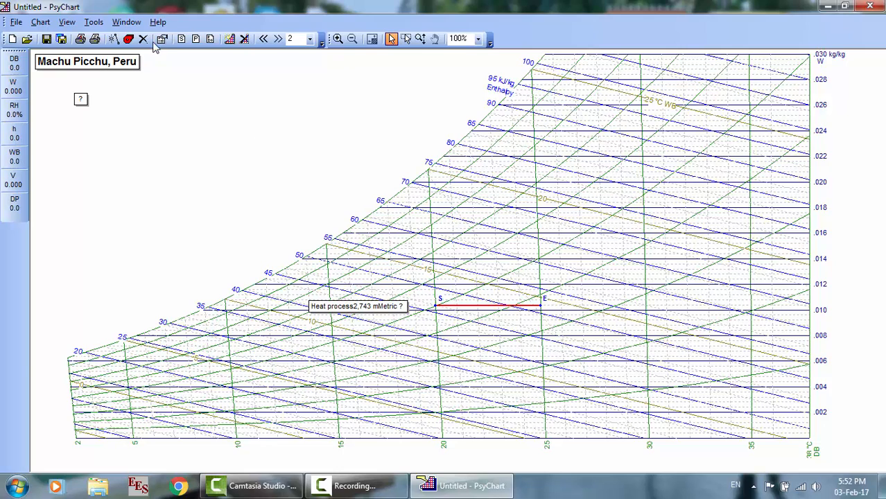
Step: Try the Paste All command on chart 2 and switch between charts 1 and 2 to compare them
left_click(42, 22)
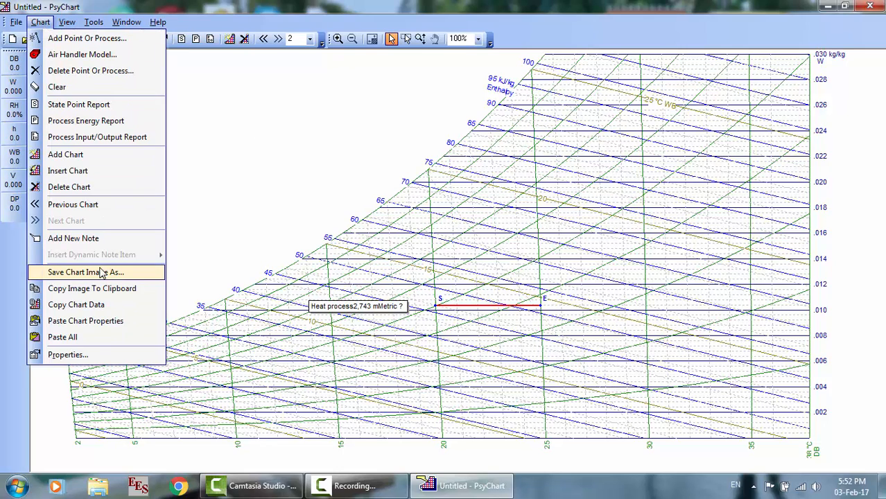
left_click(99, 339)
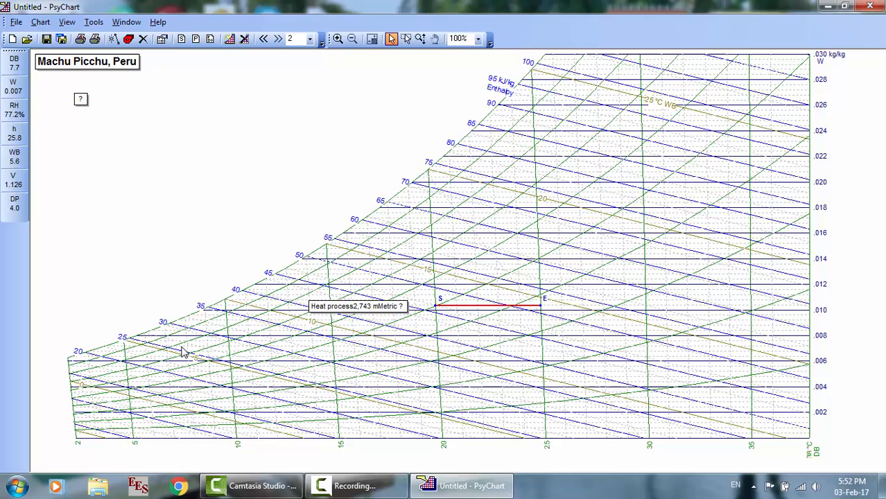
left_click(263, 39)
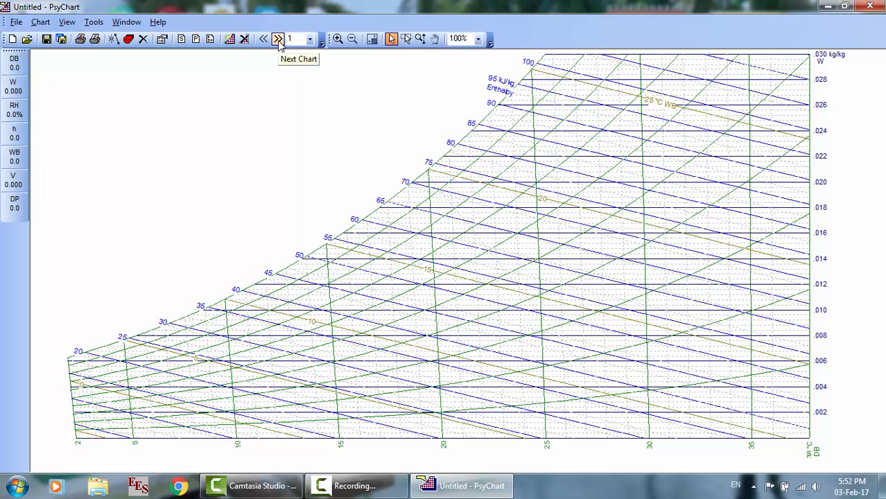
left_click(277, 40)
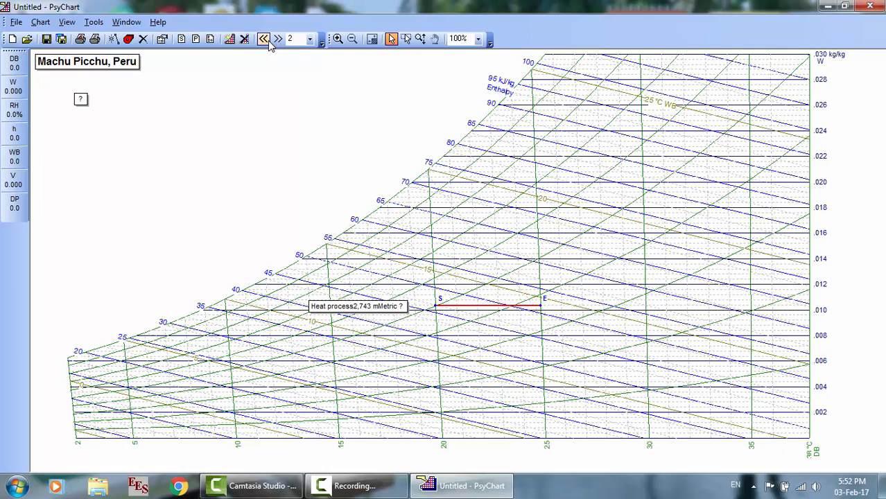
left_click(264, 40)
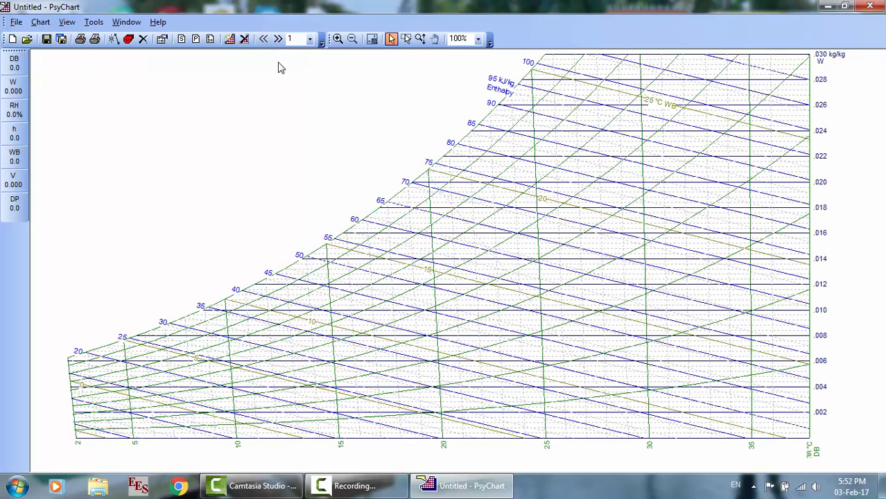
Step: Paste the copied chart properties onto chart 1 again, accept the overwrite, and compare it with chart 2
left_click(41, 22)
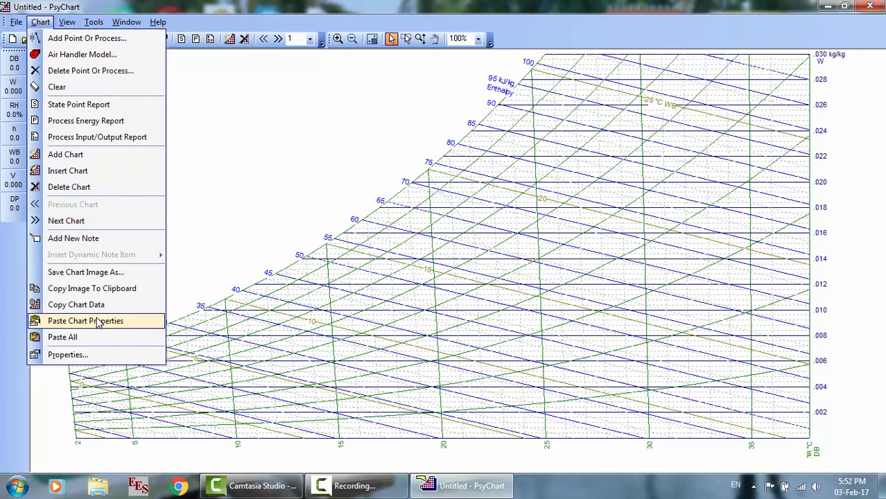
left_click(99, 321)
left_click(496, 286)
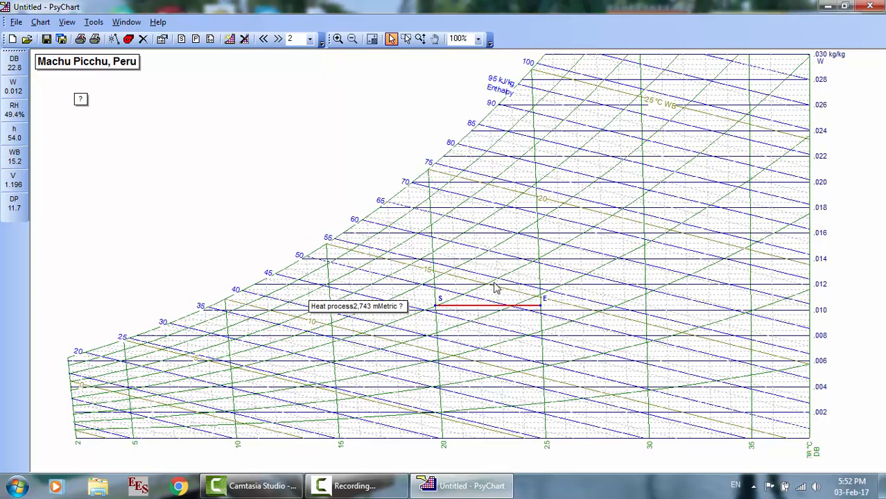
left_click(265, 39)
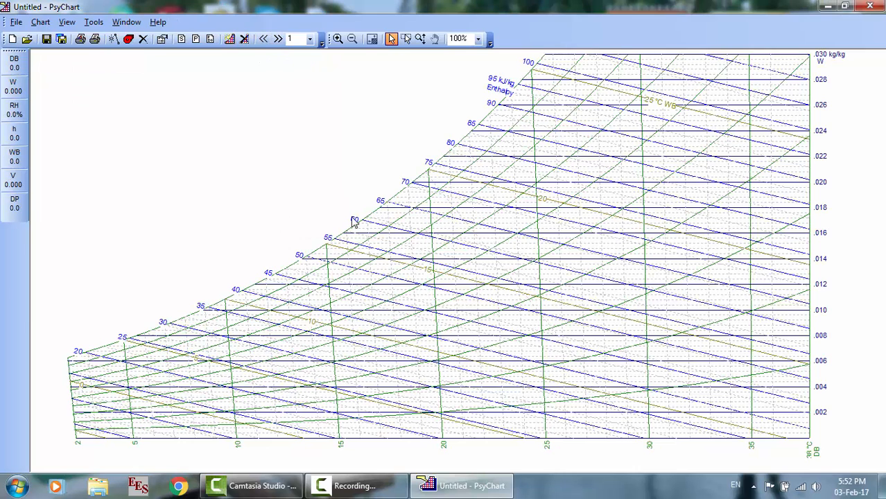
left_click(277, 39)
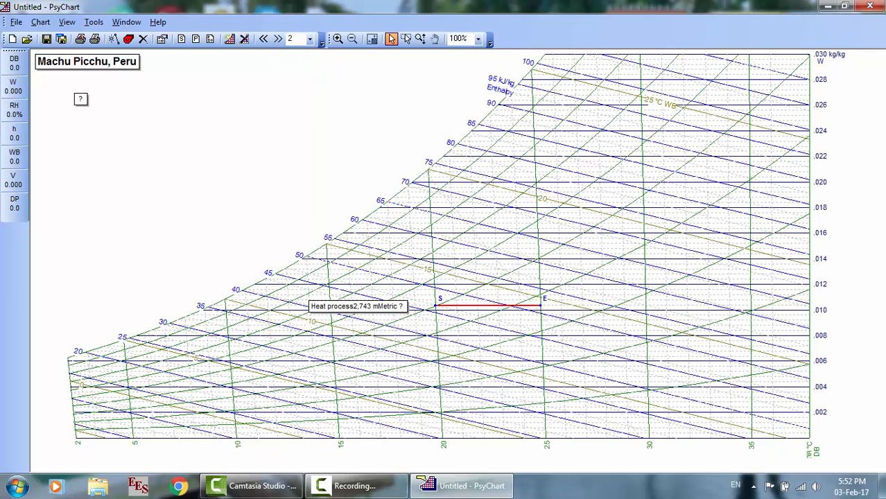
left_click(350, 486)
left_click(819, 427)
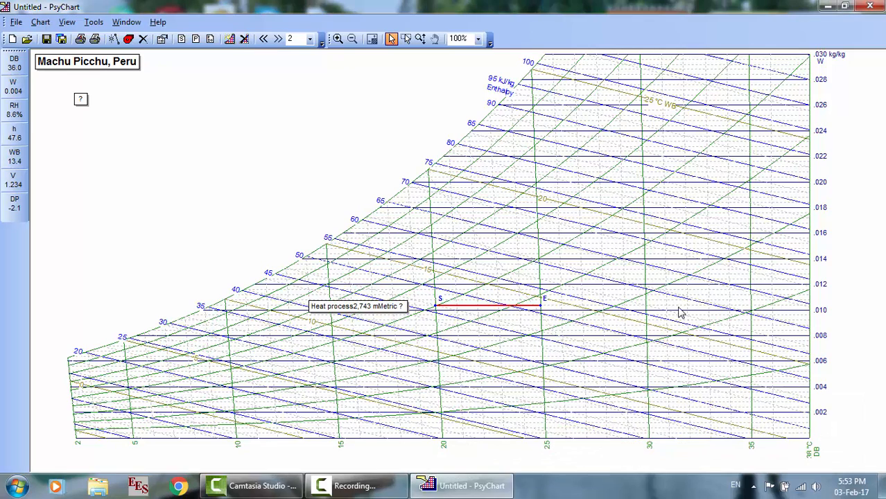
Step: Zoom in on chart 2 in stages to 250% and zoom back out to 100%
left_click(41, 23)
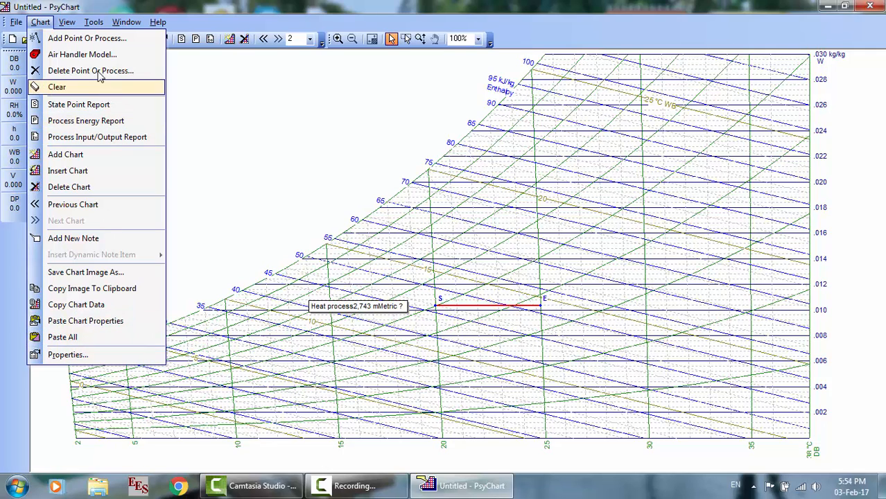
mouse_move(68, 24)
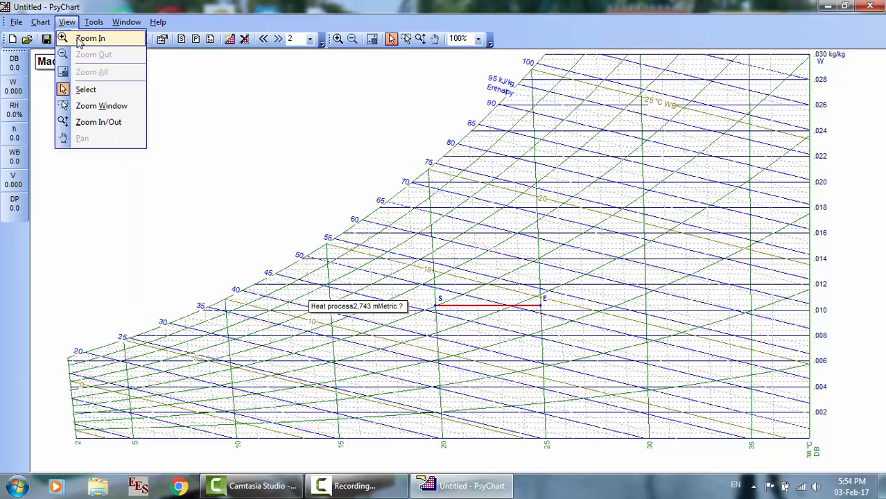
left_click(80, 39)
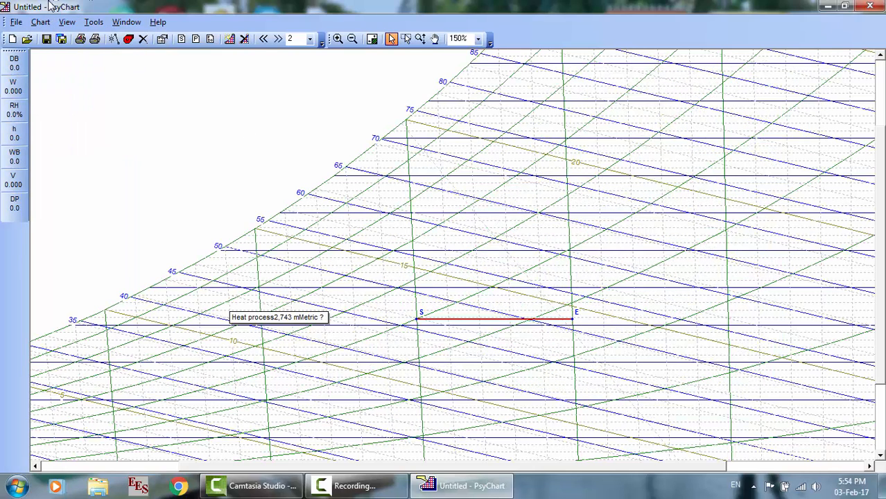
left_click(340, 39)
left_click(339, 40)
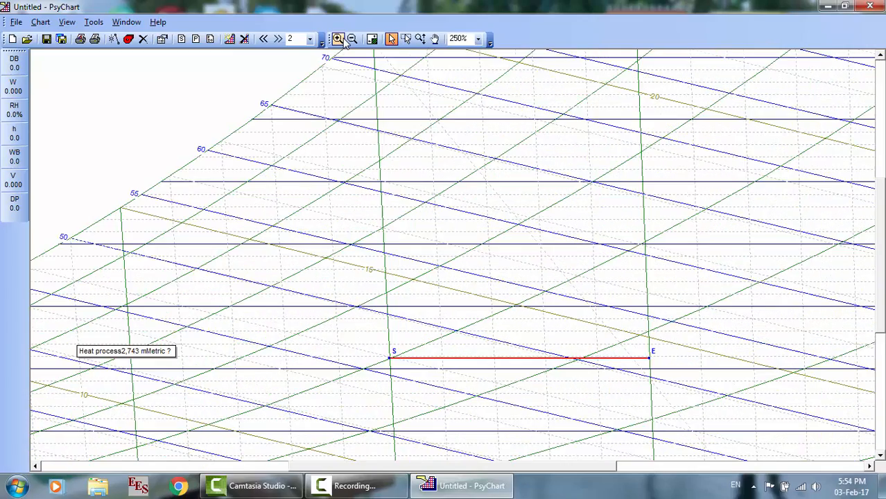
left_click(352, 39)
left_click(353, 39)
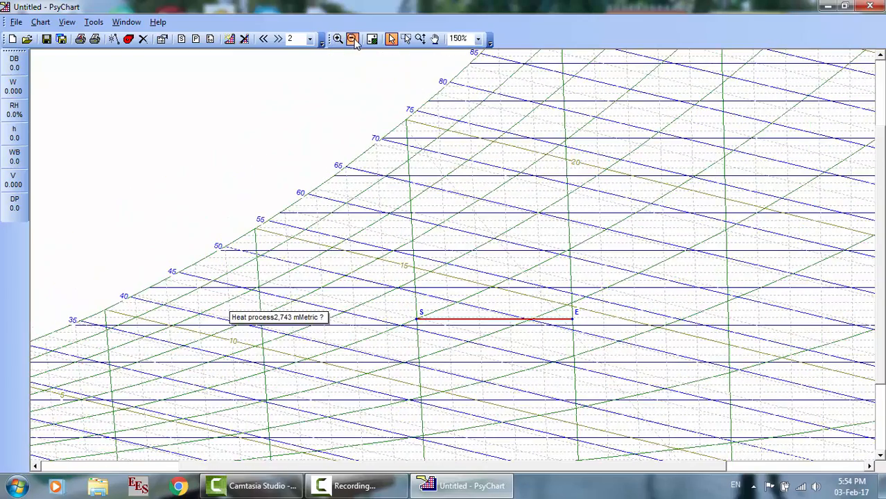
left_click(354, 41)
Step: Zoom in to 150% and enlarge the process line between points S and E with two successive Zoom Window selections
left_click(41, 22)
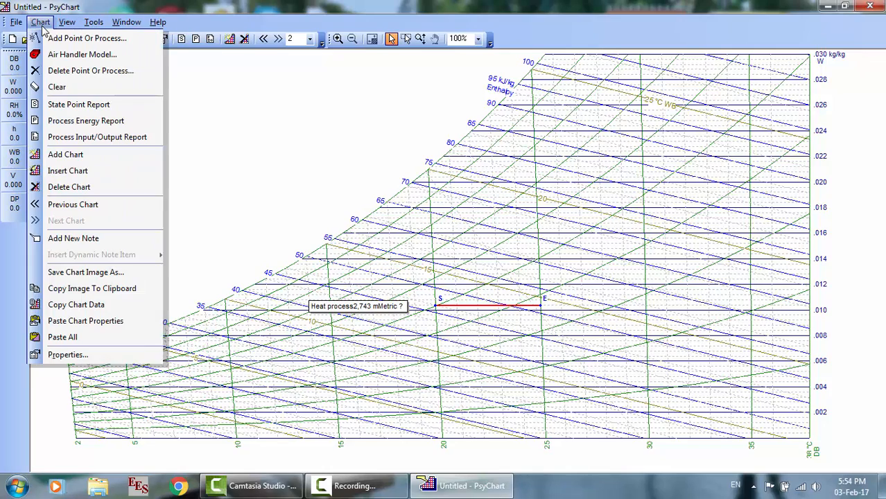
mouse_move(59, 24)
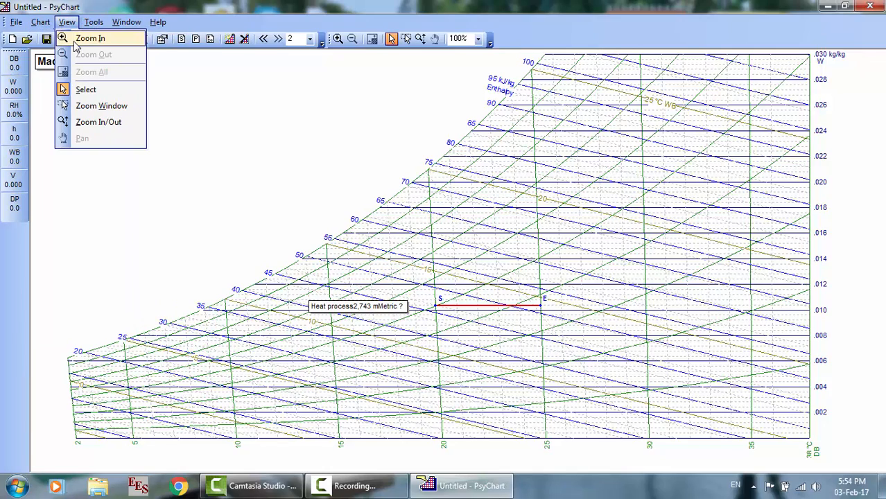
left_click(77, 39)
left_click(67, 23)
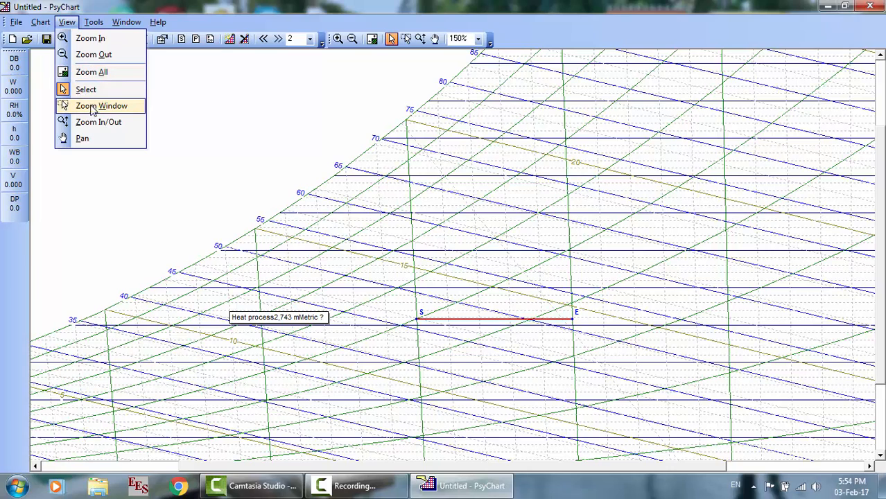
left_click(88, 109)
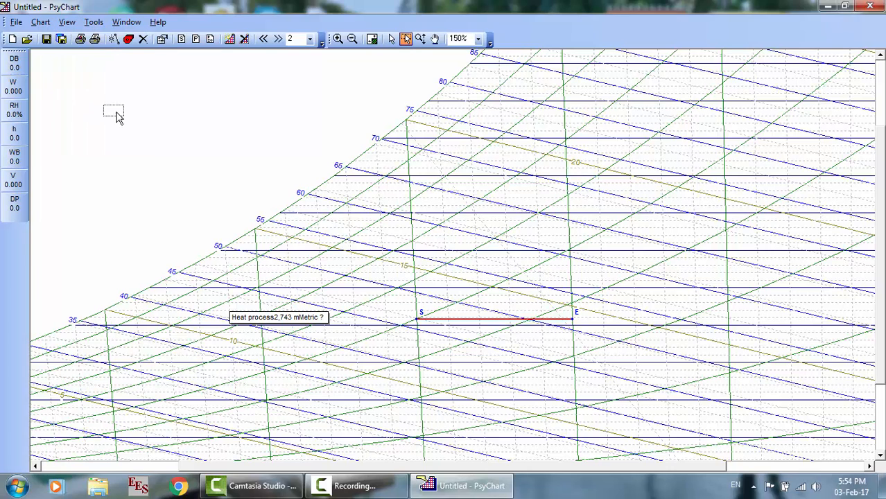
left_click_drag(298, 192, 718, 410)
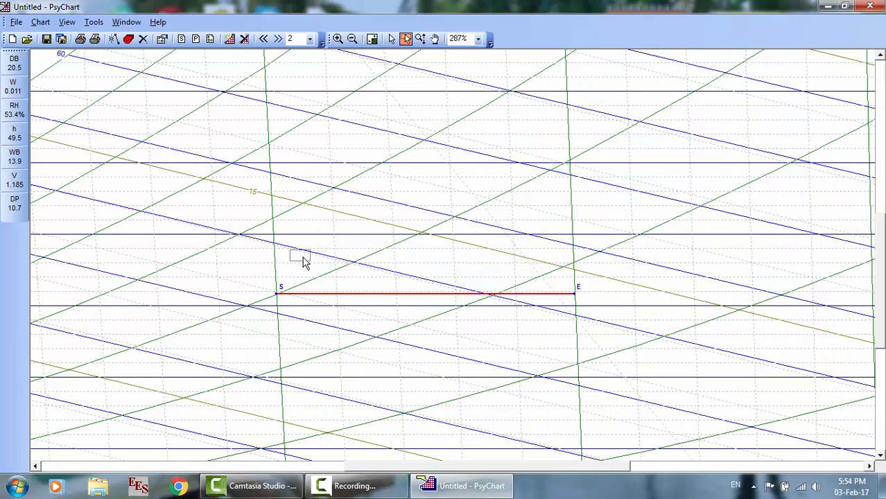
left_click_drag(201, 225, 633, 346)
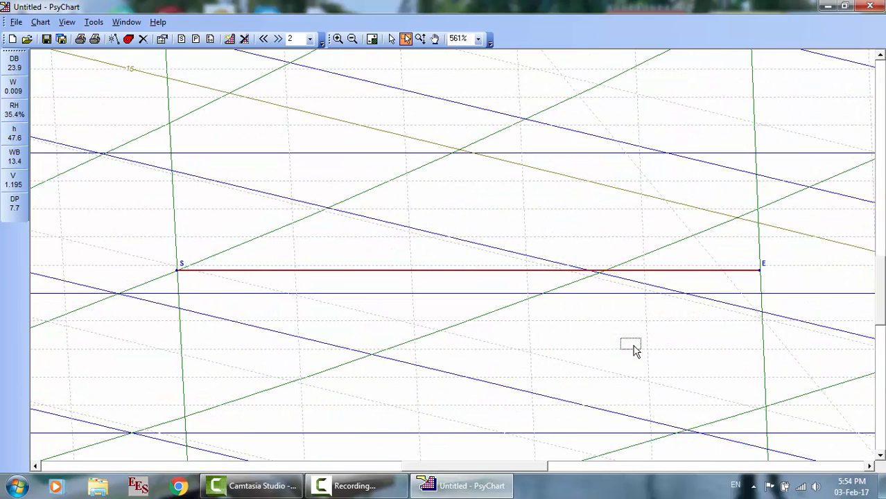
Step: Zoom out one stage from the process line and restore the whole chart with Zoom All
left_click(67, 22)
left_click(94, 55)
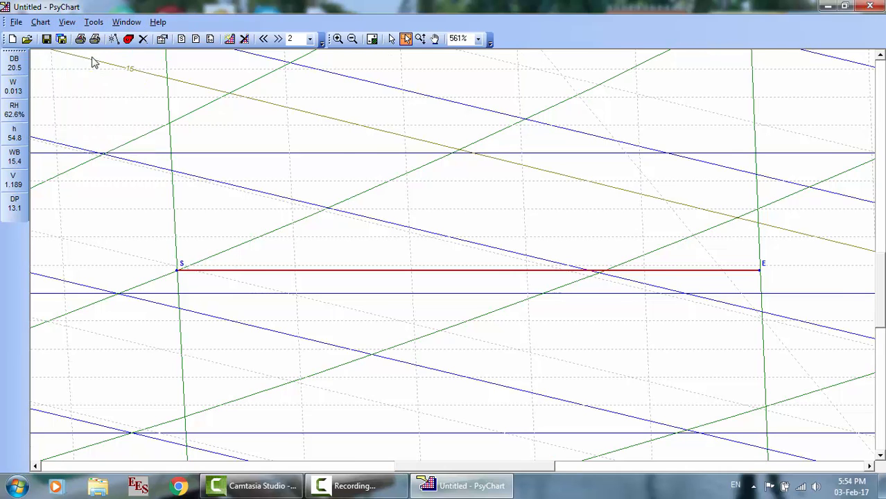
left_click(67, 21)
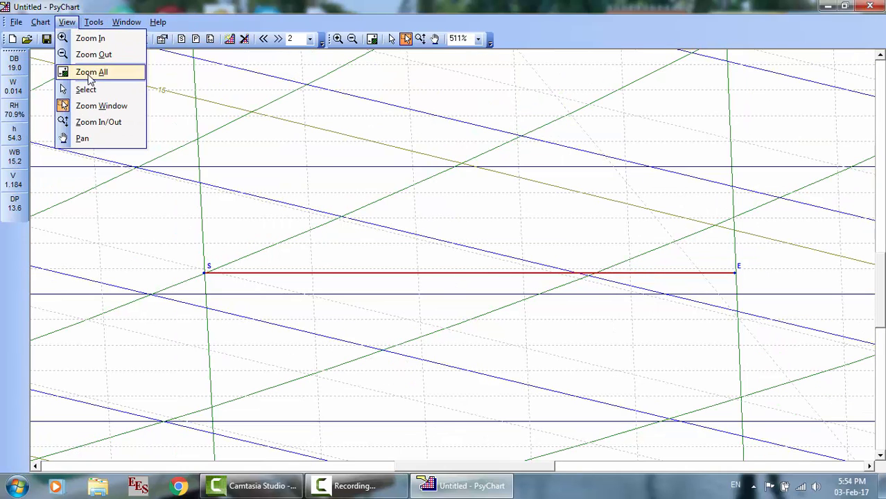
left_click(101, 73)
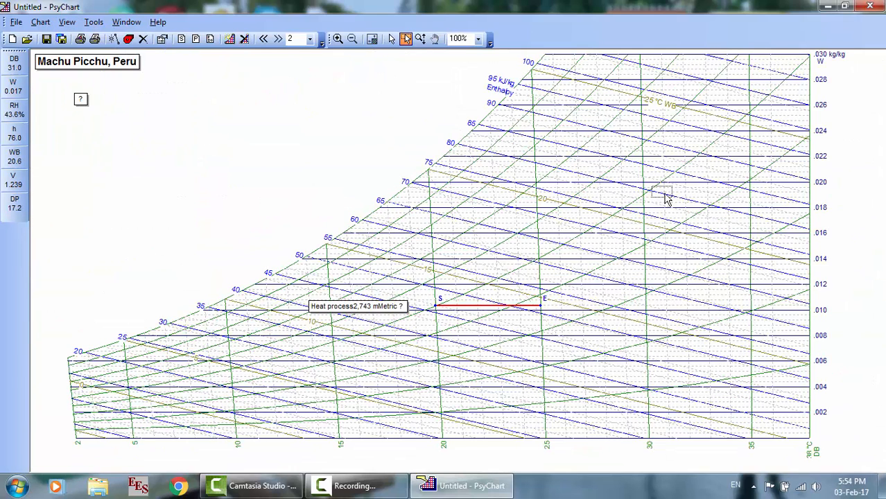
Step: Vary the chart magnification with the interactive Zoom In/Out tool, ending at 100%
left_click(67, 22)
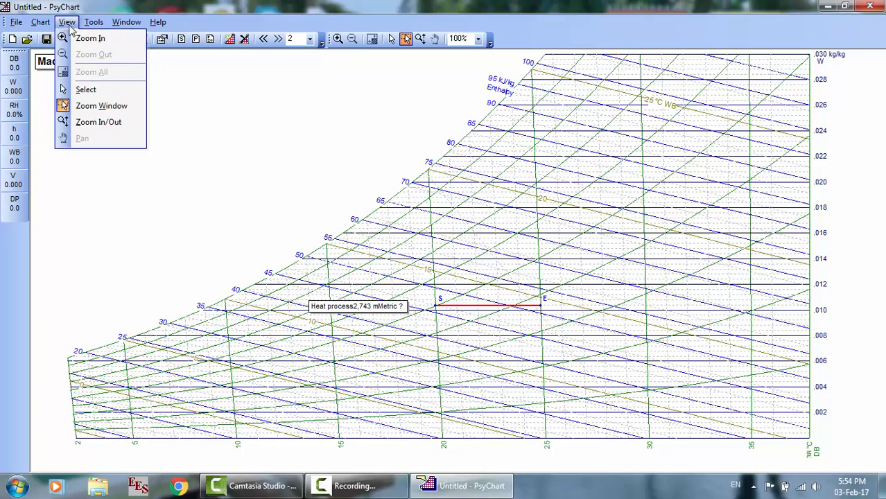
left_click(97, 126)
left_click_drag(597, 285, 602, 326)
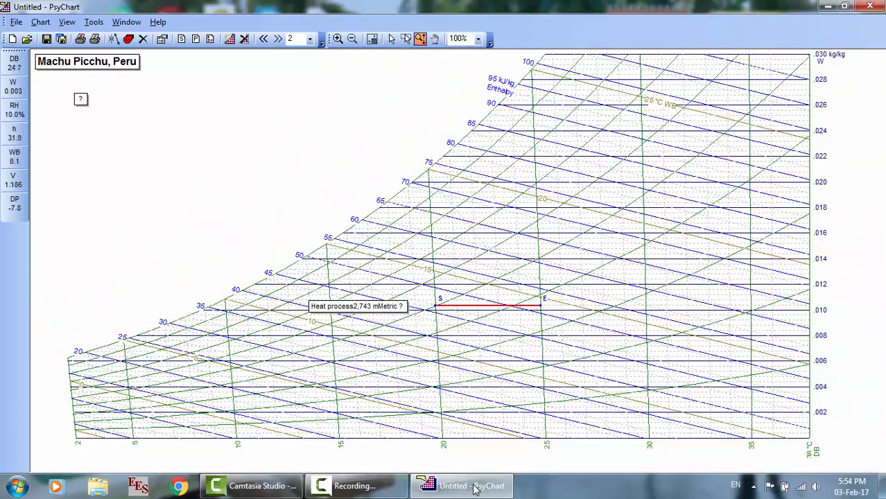
left_click(354, 486)
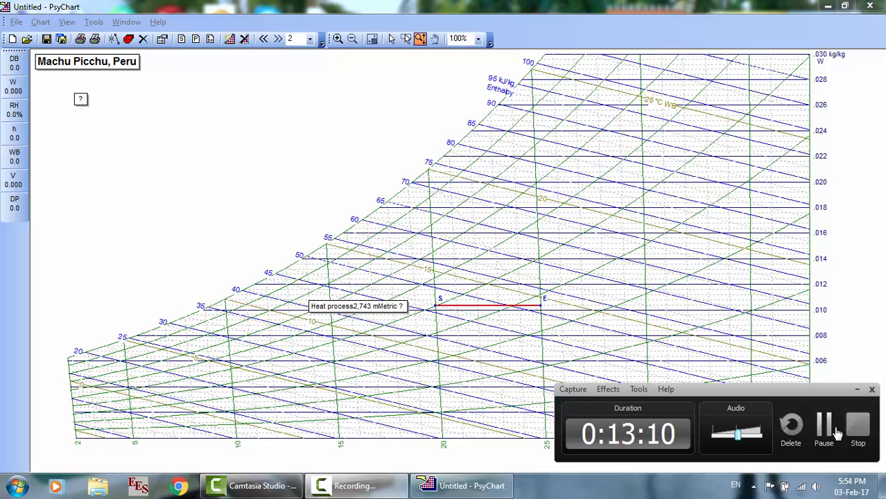
left_click(824, 425)
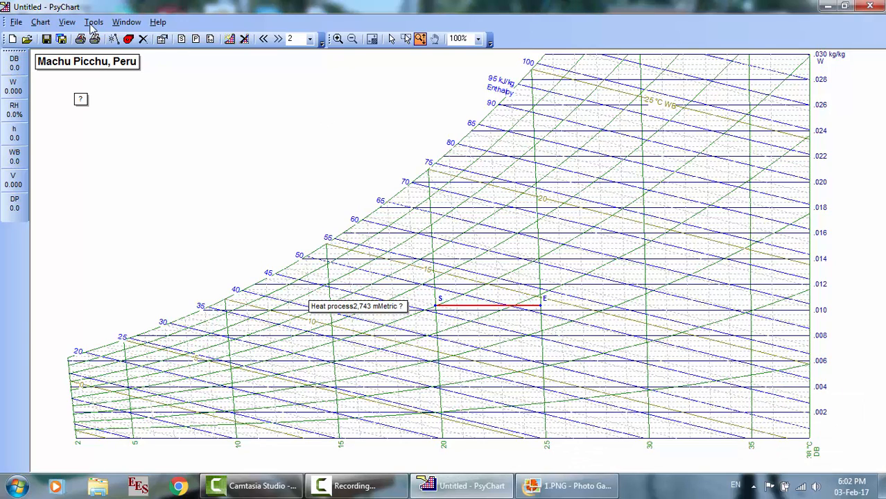
Step: Examine the number choices for the recent file list in the program options, cancel, and check the recent project entries among the file commands
left_click(93, 24)
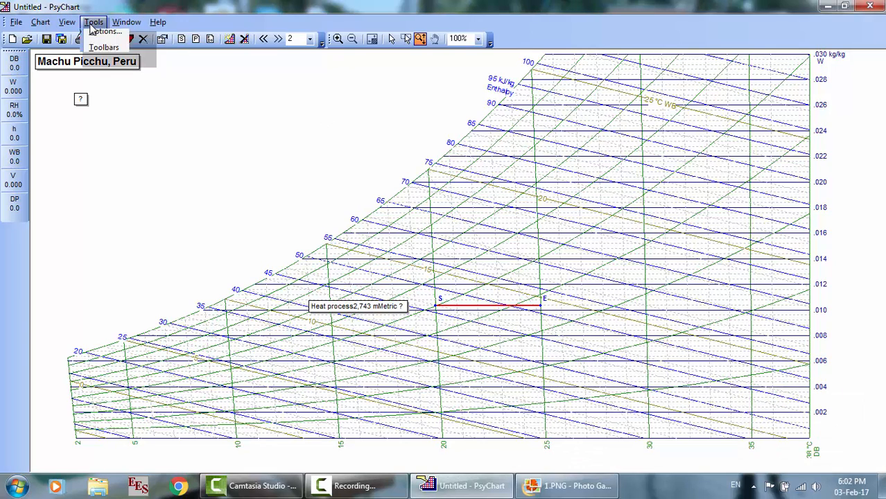
mouse_move(72, 25)
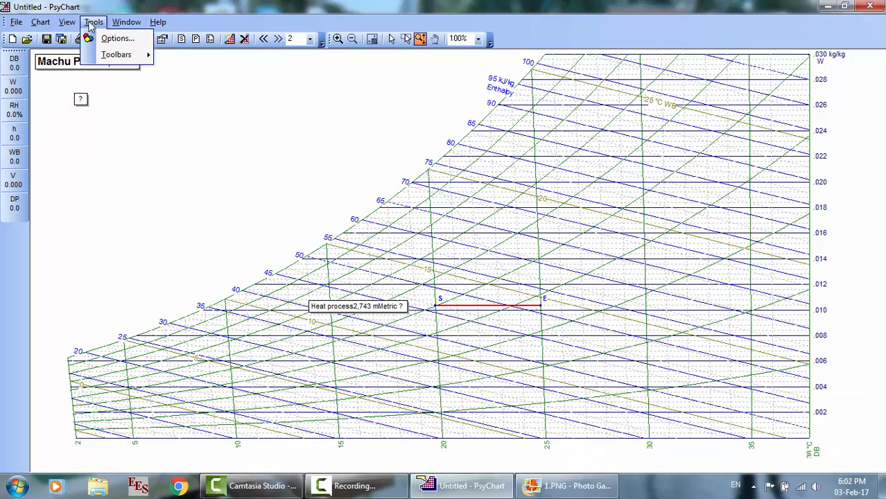
left_click(97, 38)
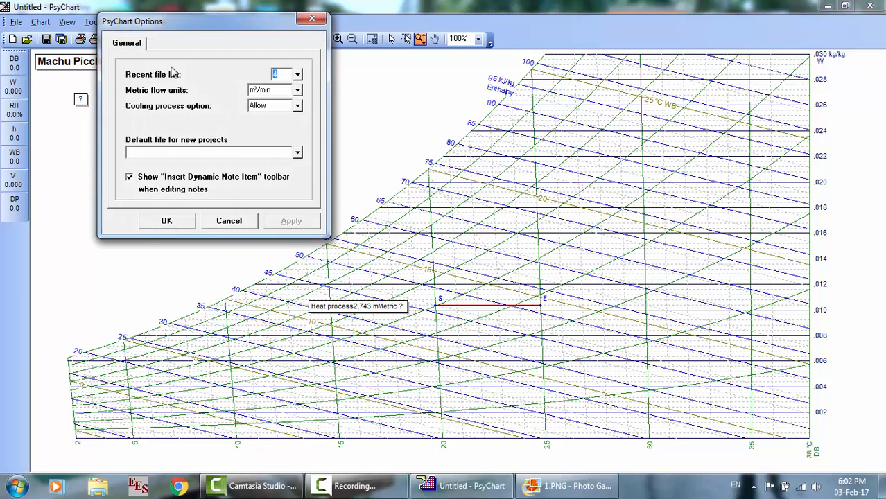
left_click_drag(185, 32, 204, 108)
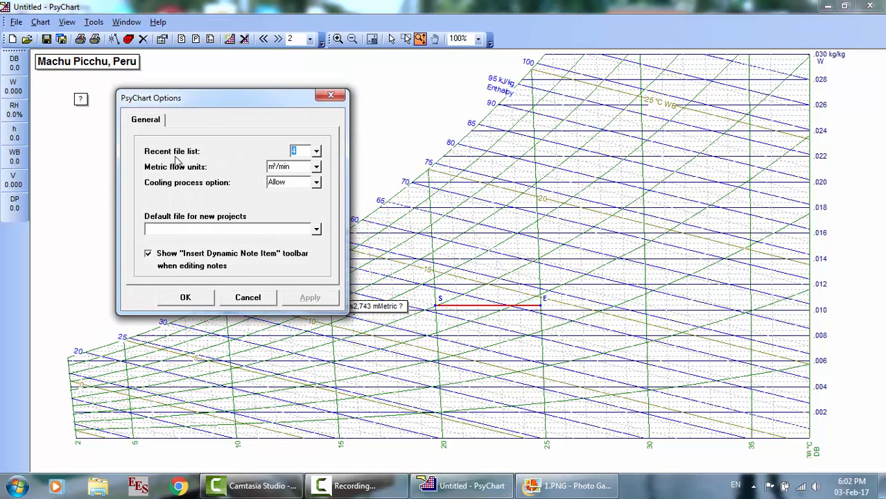
left_click(316, 153)
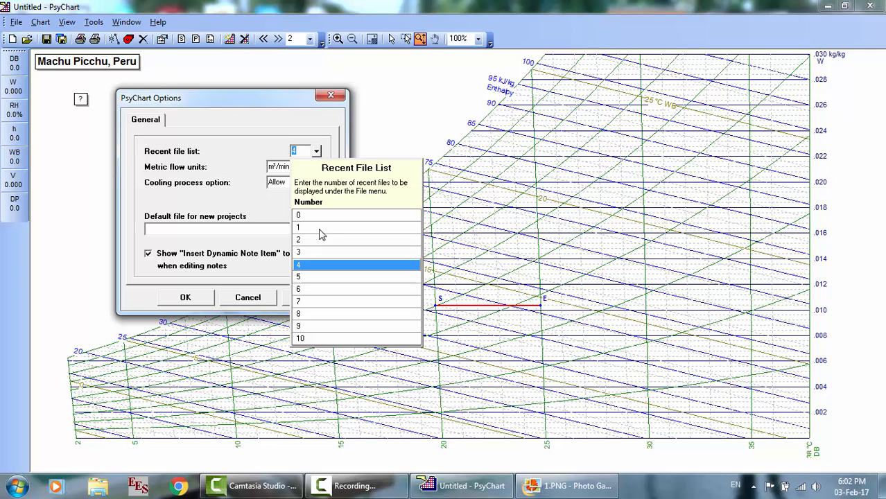
left_click(309, 133)
left_click(247, 297)
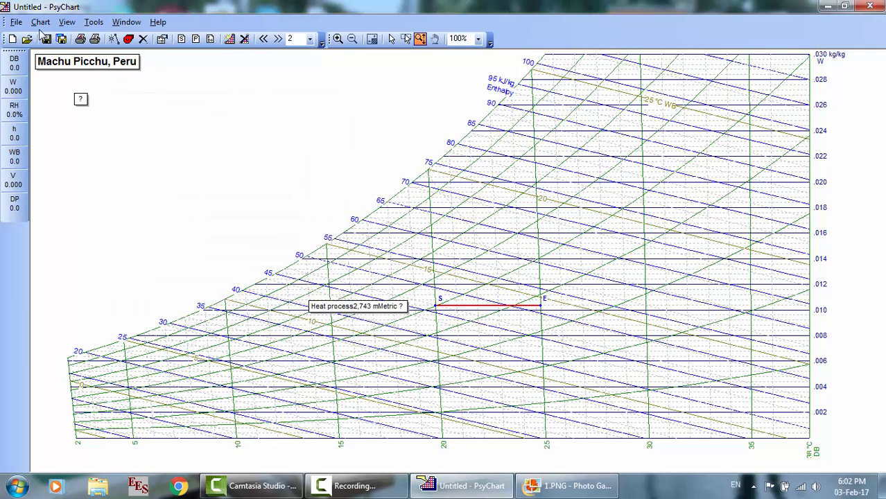
left_click(16, 21)
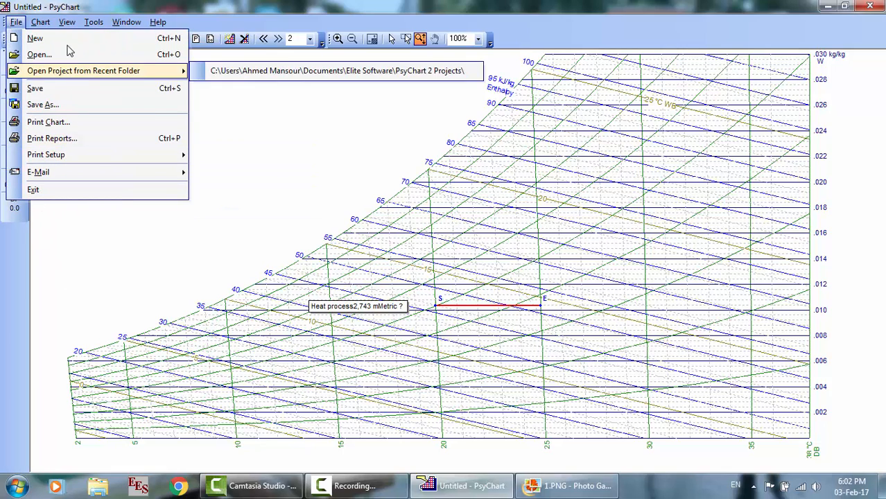
Step: Reopen the program options and set the metric flow units to m³/sec
left_click(94, 23)
left_click(102, 38)
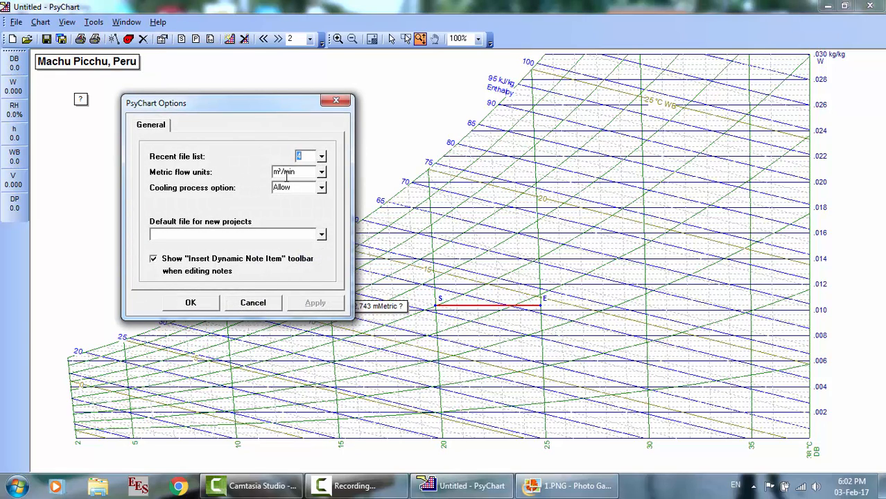
left_click(322, 175)
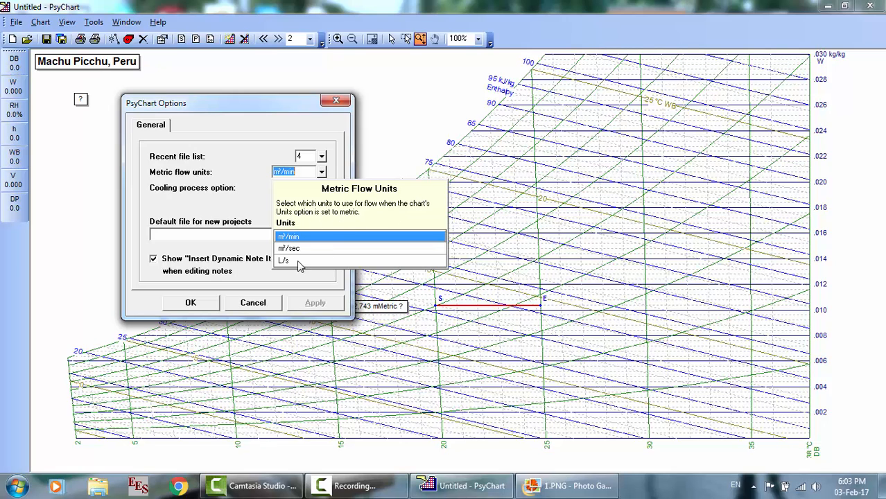
left_click(291, 249)
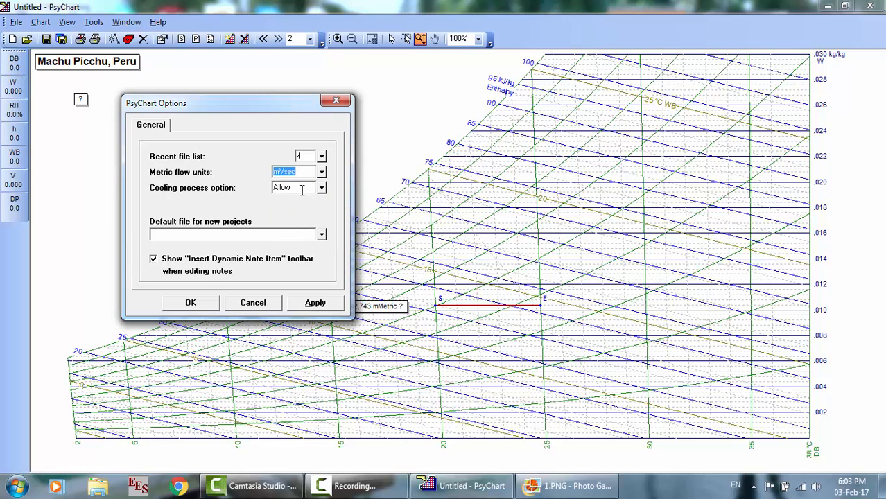
left_click(322, 174)
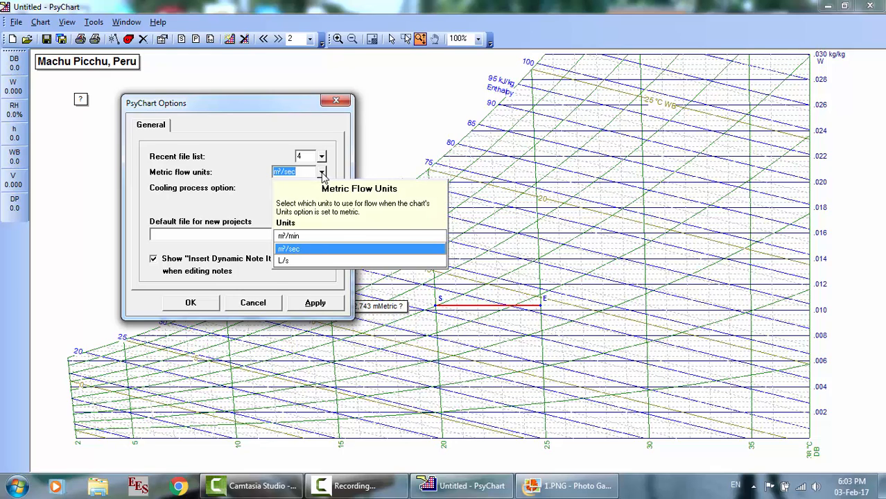
left_click(321, 173)
Step: Examine the cooling process option choices and switch to Photo Gallery to view the sample psychrometric chart in 1.PNG
left_click(321, 190)
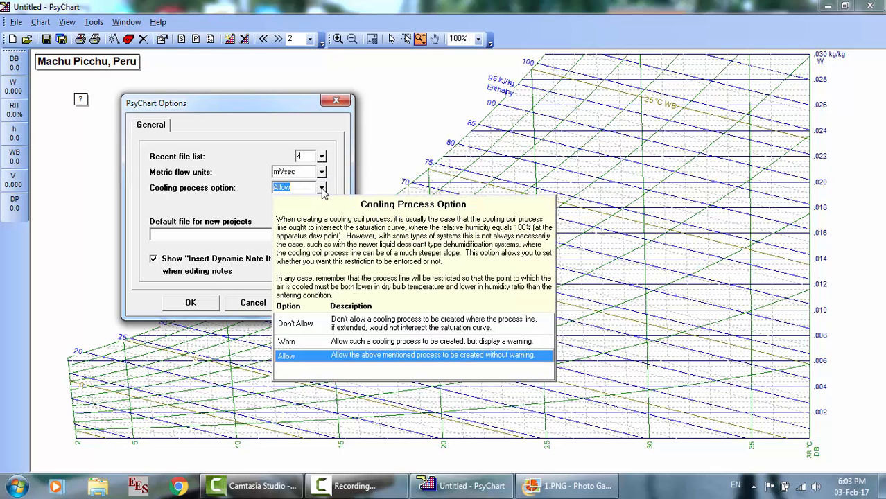
left_click(322, 189)
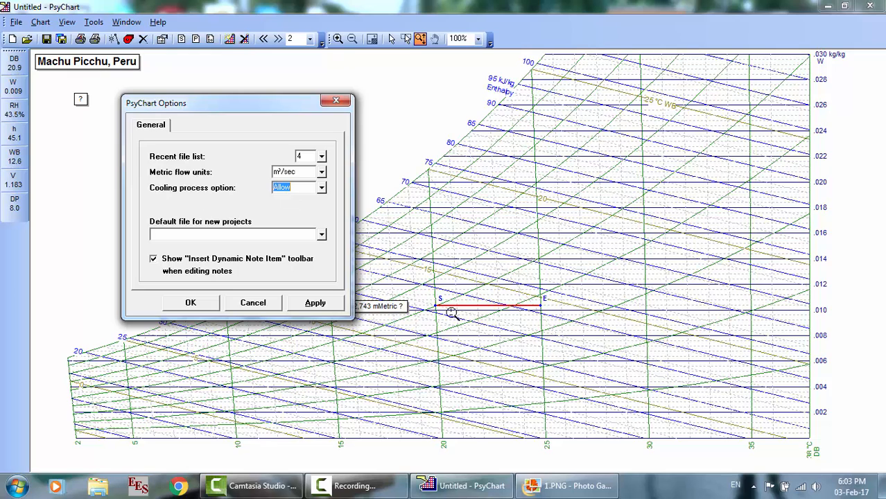
left_click(572, 487)
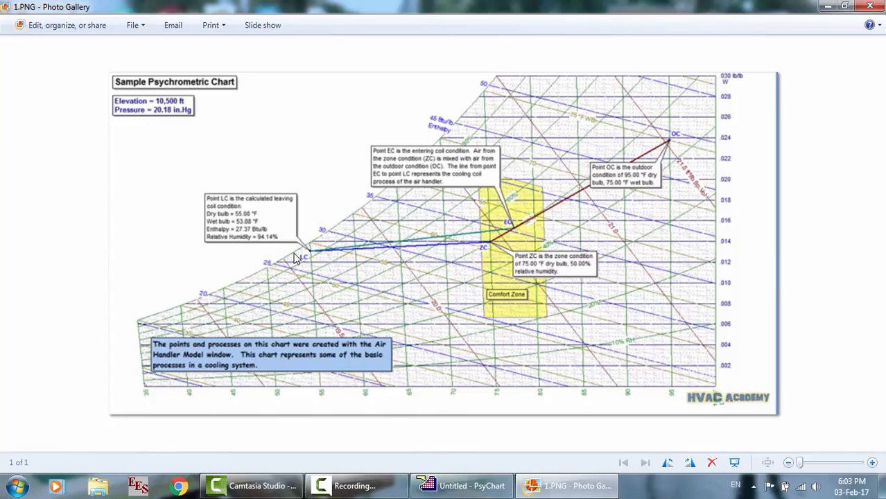
left_click(351, 496)
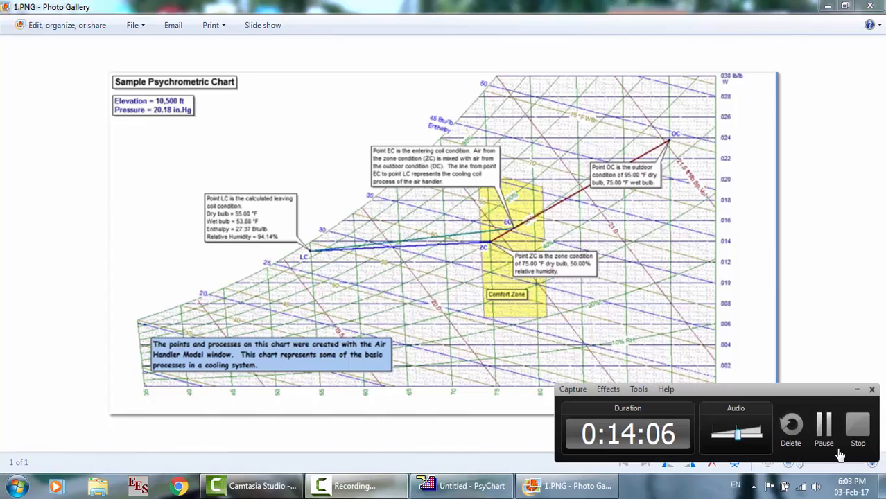
left_click(825, 427)
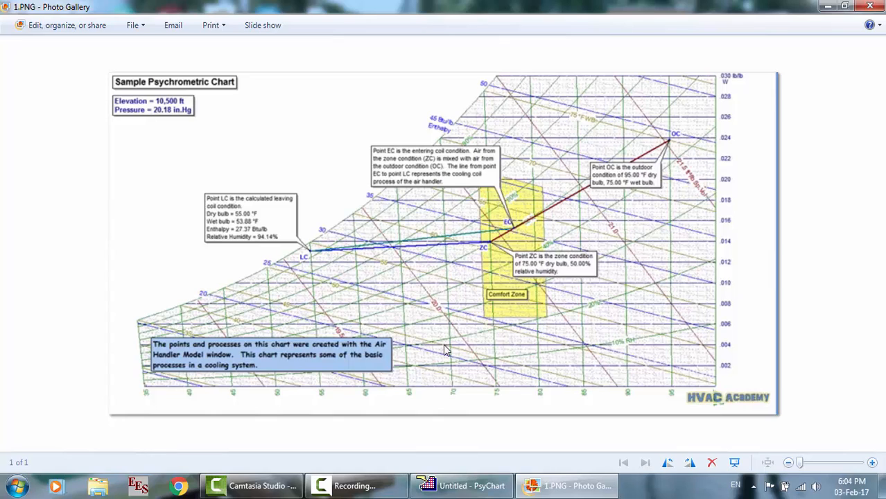
Step: Switch back to PsyChart's cooling process choices and keep the current Windows color scheme without showing the message again
left_click(463, 486)
left_click(316, 188)
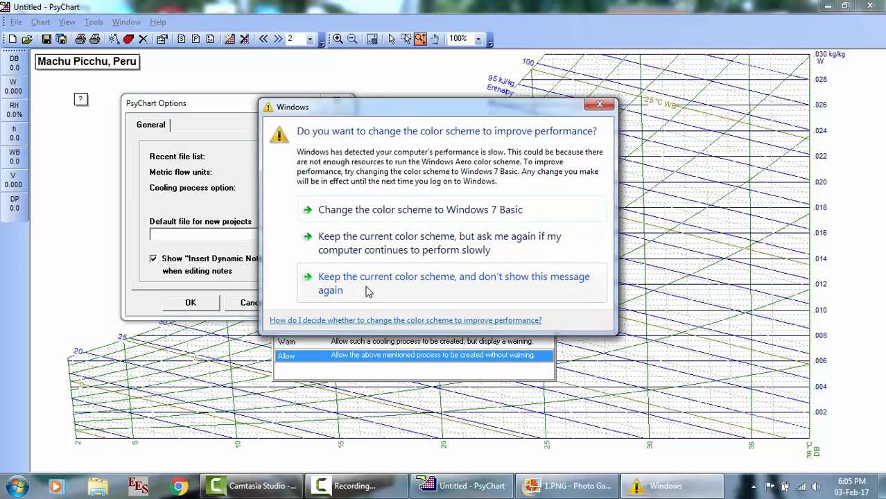
left_click(367, 292)
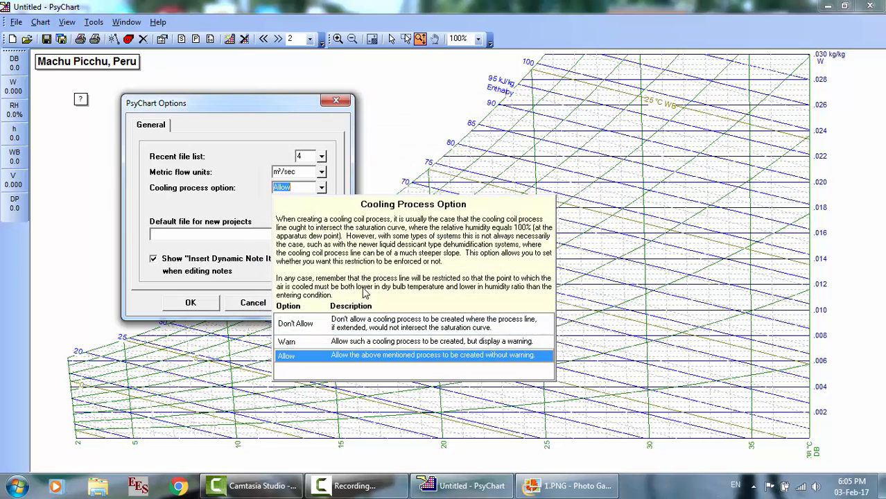
Step: Try Warn as the cooling process option and set it back to Allow
left_click(294, 342)
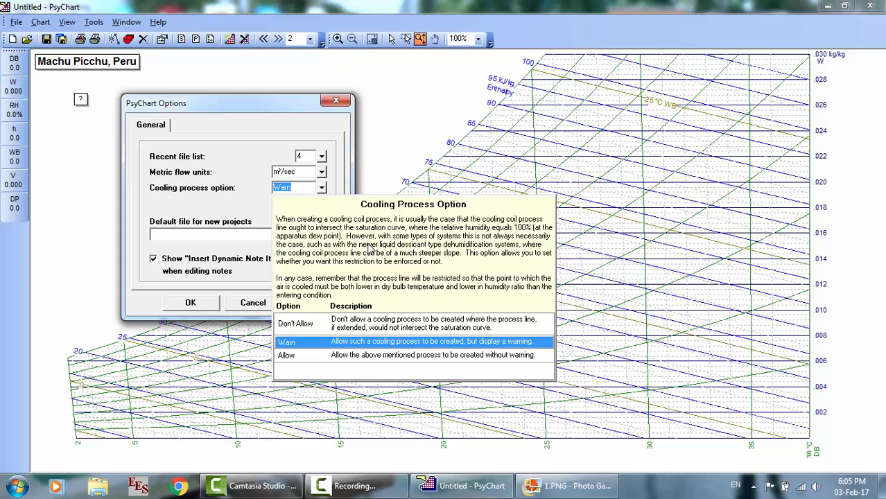
left_click(368, 243)
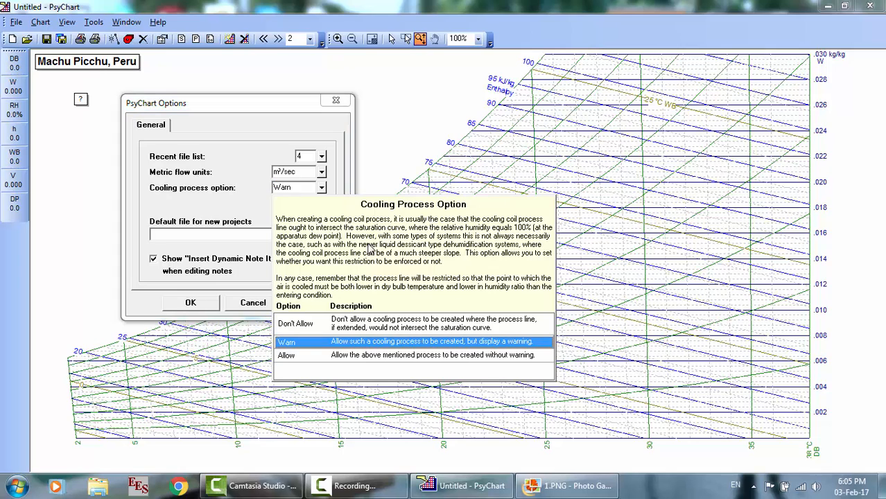
left_click(321, 191)
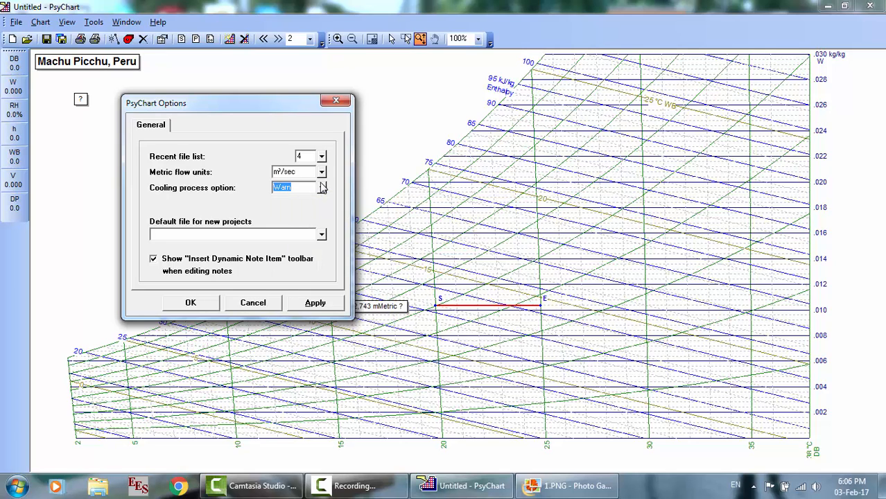
mouse_move(321, 188)
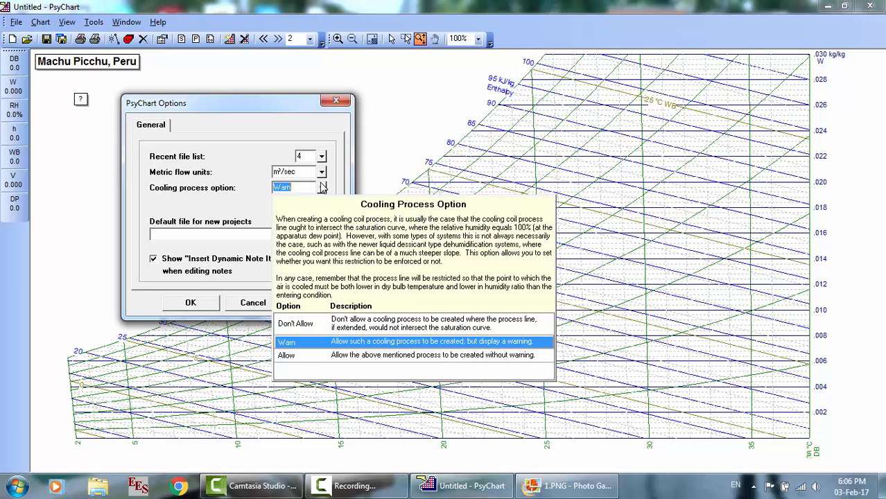
left_click(306, 355)
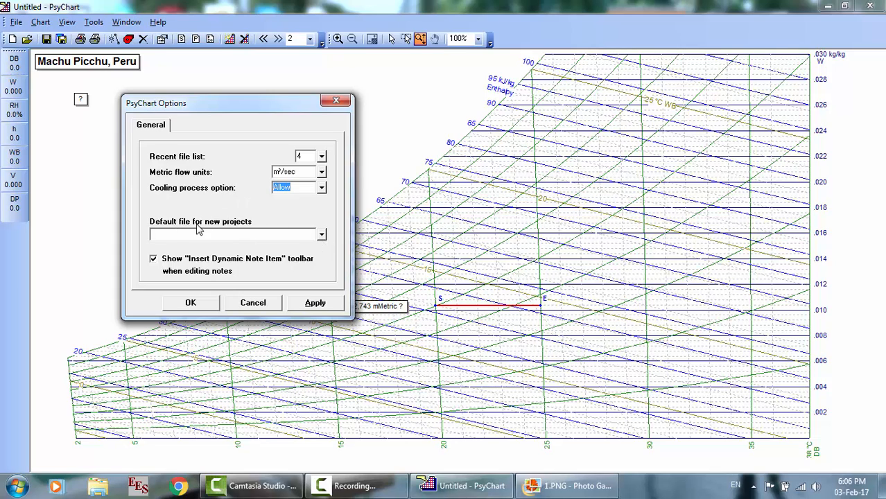
Step: View the default project file selection, toggle the Insert Dynamic Note Item toolbar setting off and on, and cancel the program options
left_click(323, 235)
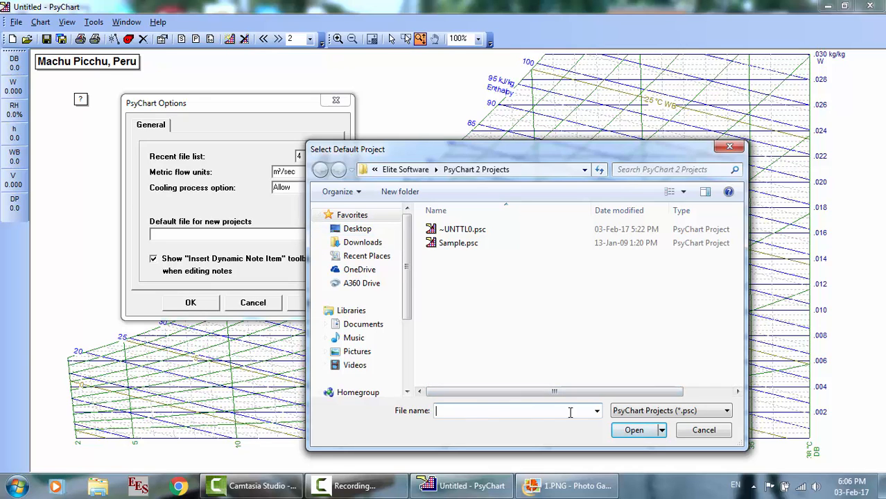
left_click(714, 430)
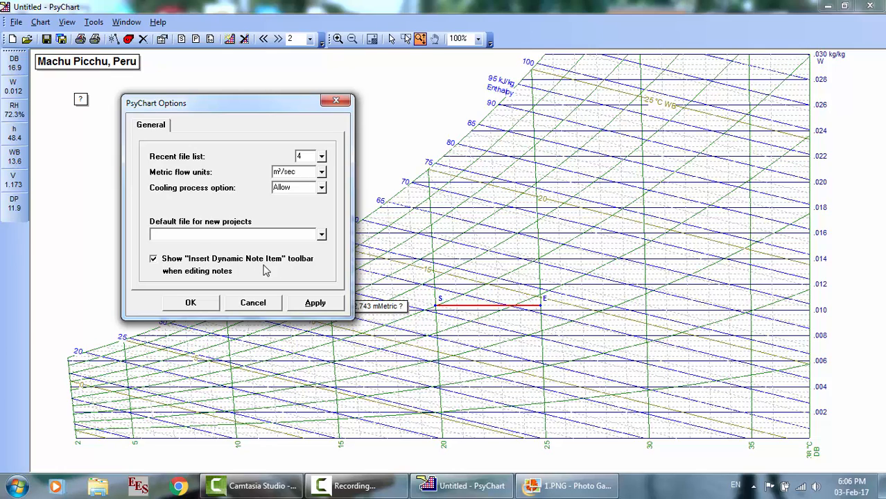
left_click(153, 260)
left_click(153, 260)
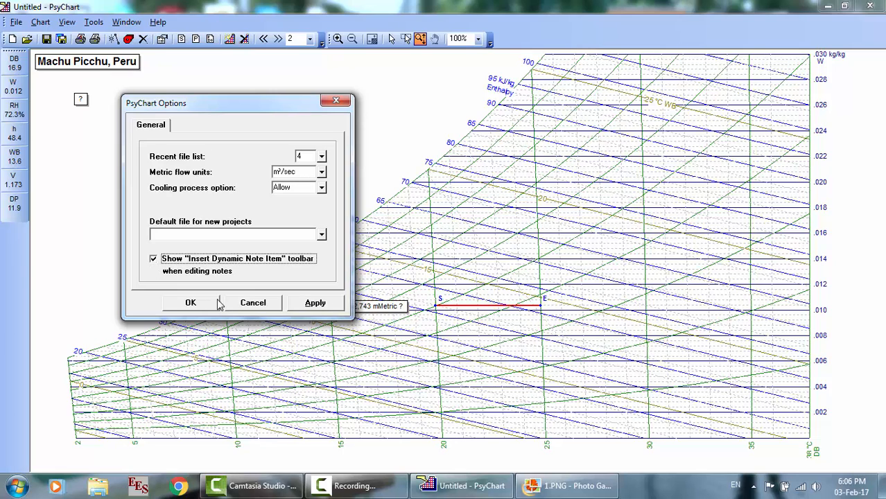
left_click(252, 303)
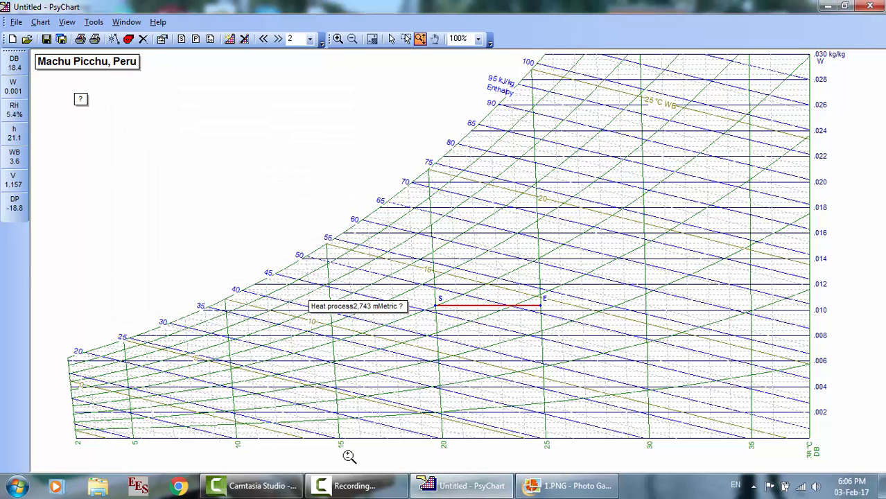
left_click(350, 486)
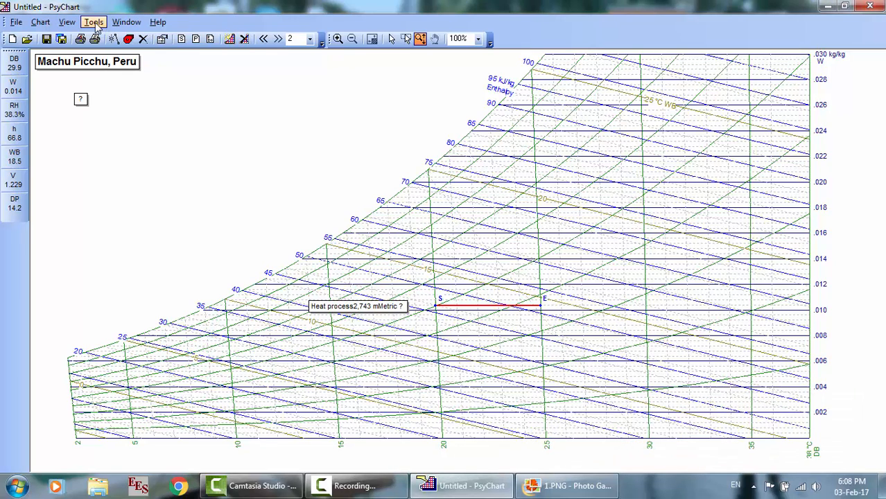
Step: Examine the toolbar customization settings, including the toolbar list, the Built-in Menus and Cursor command categories, and the display options, and close them
left_click(94, 23)
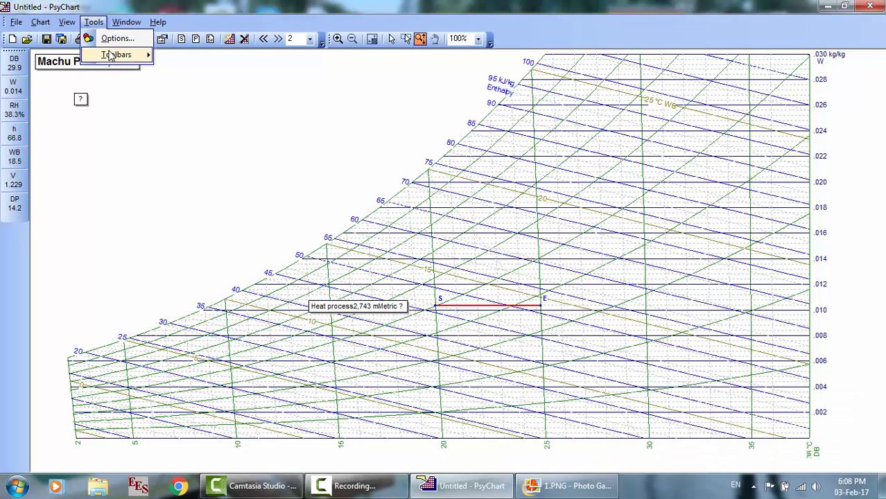
mouse_move(111, 55)
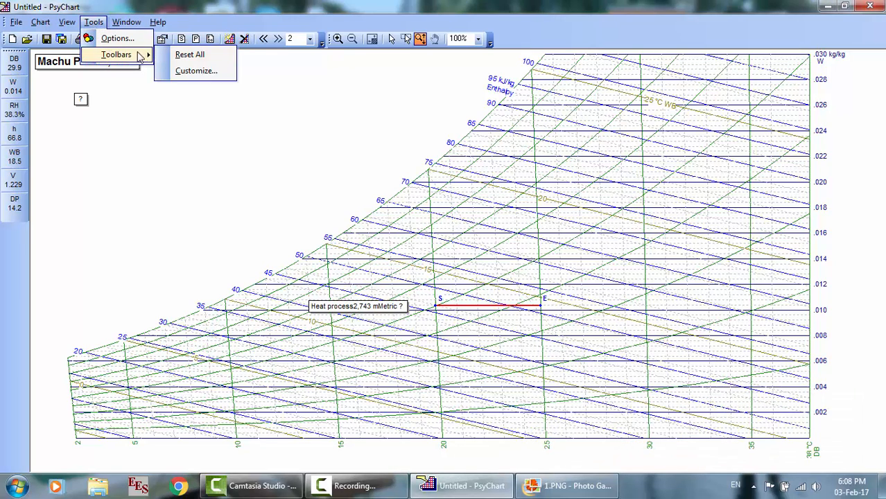
left_click(187, 71)
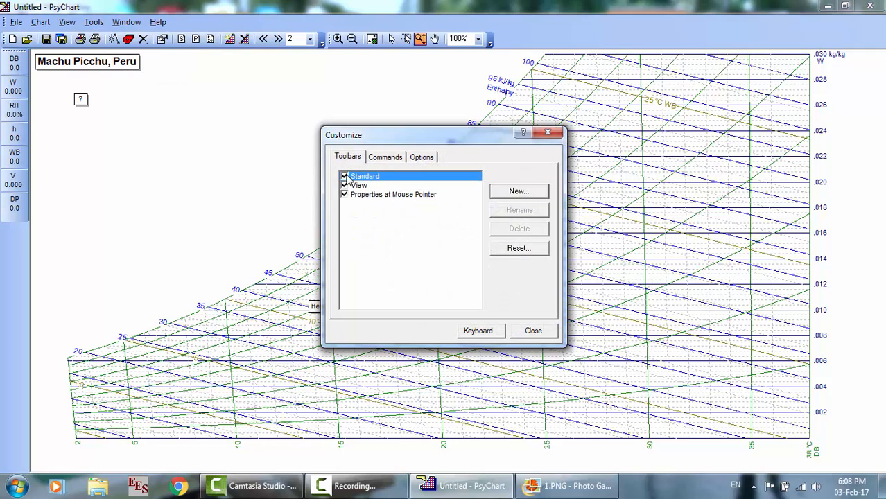
left_click(383, 158)
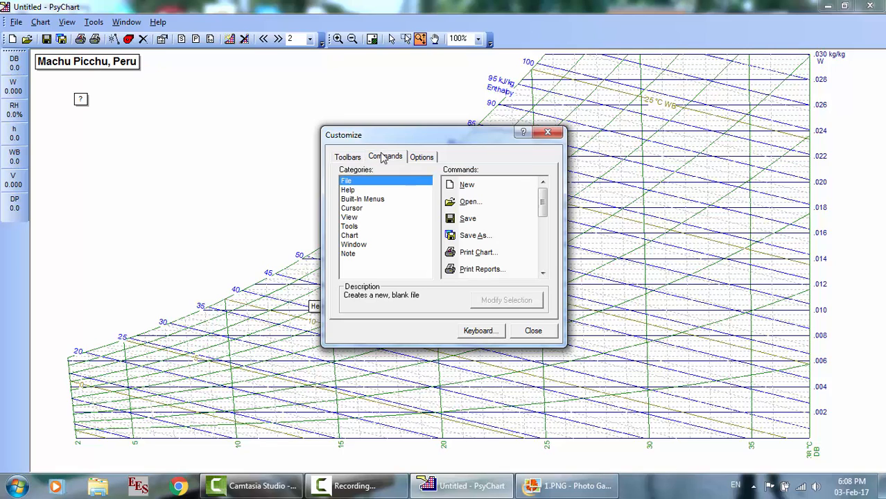
left_click(361, 199)
left_click(359, 208)
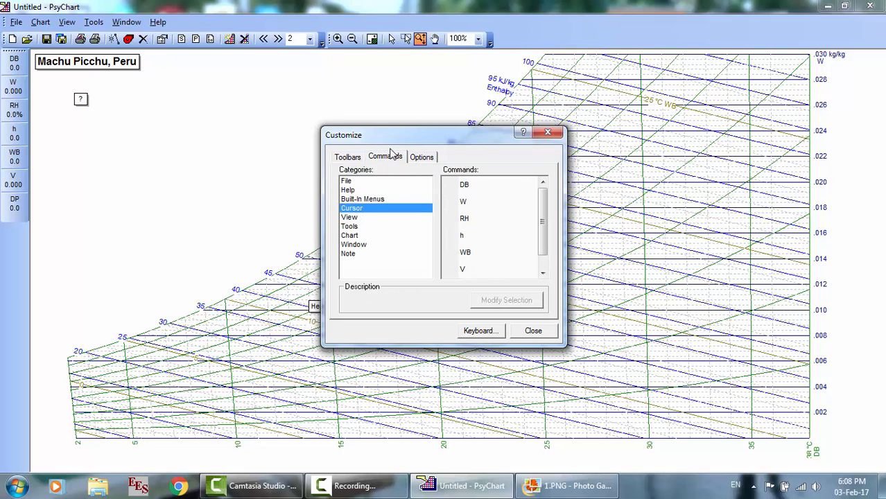
left_click(422, 159)
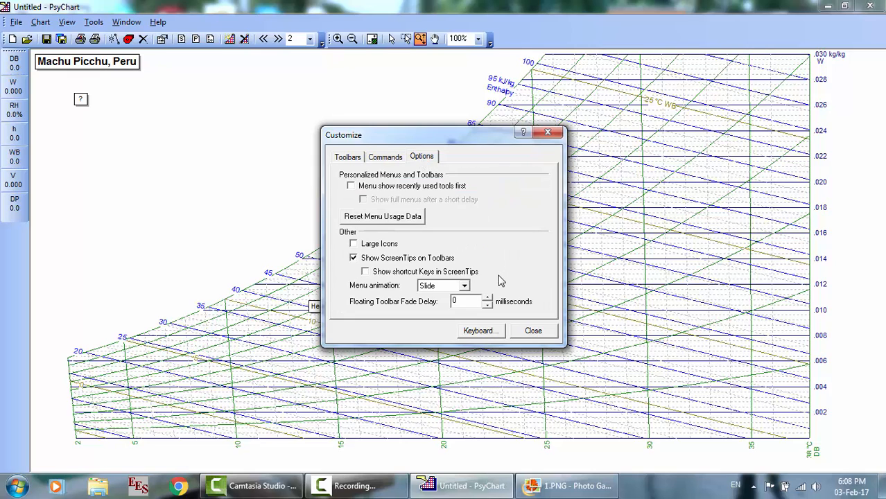
left_click(531, 331)
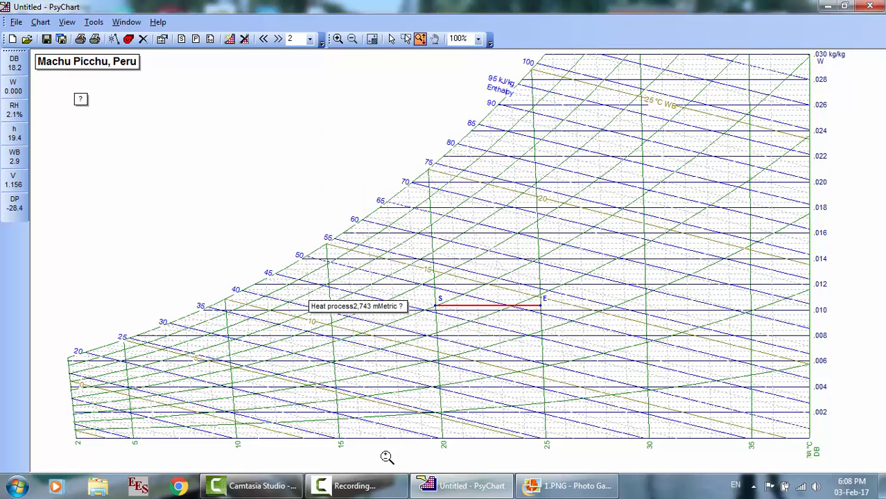
left_click(355, 486)
left_click(823, 426)
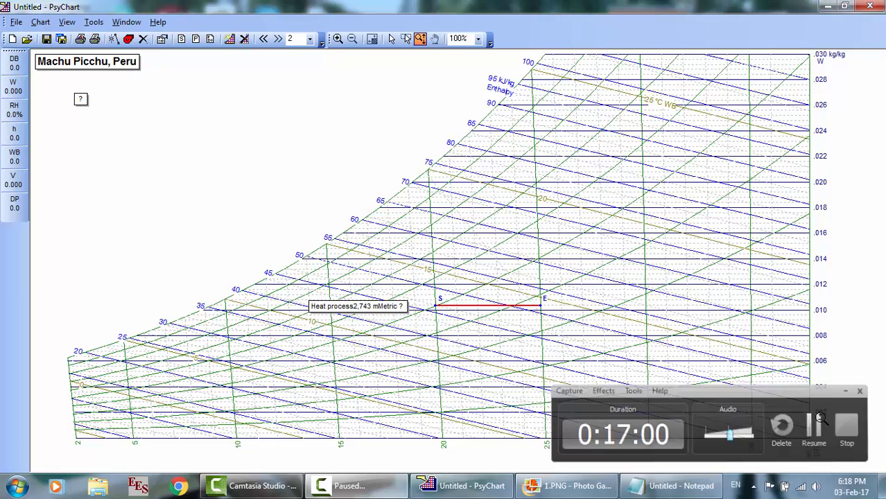
Step: Open the current chart's properties, try -40 as the minimum dry bulb, and set it to the metric default of 0
left_click(40, 22)
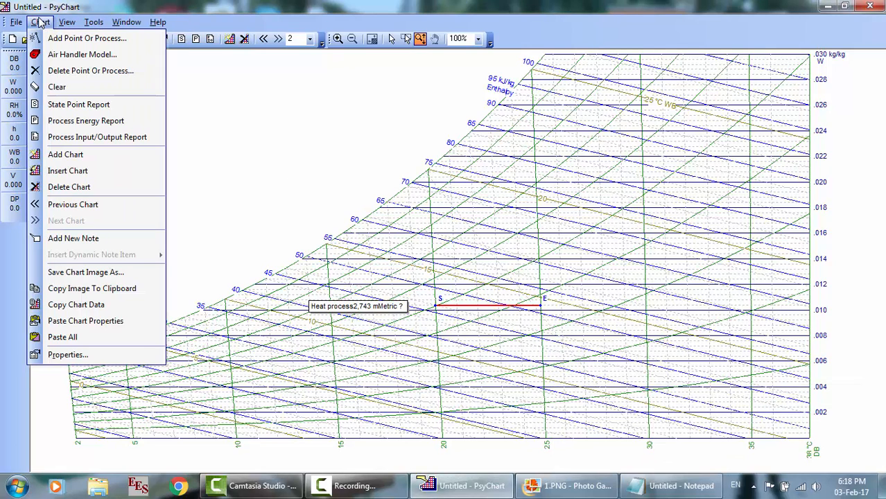
left_click(94, 355)
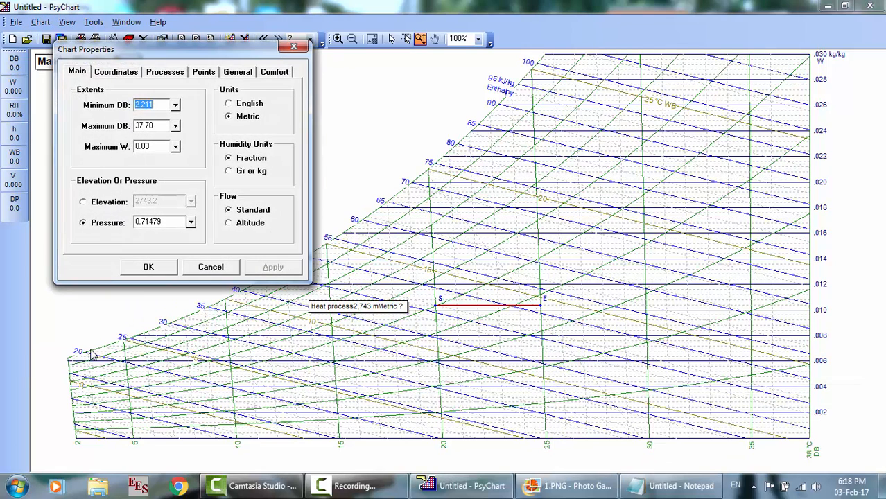
left_click_drag(103, 57, 306, 103)
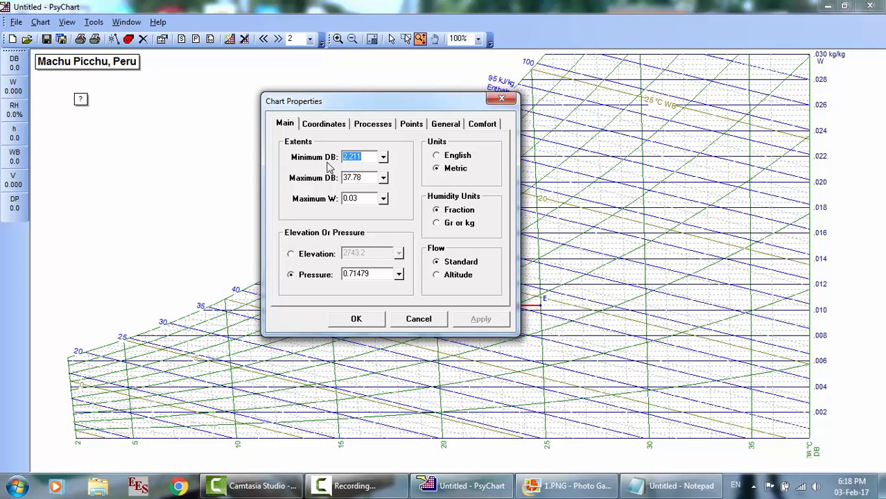
mouse_move(380, 158)
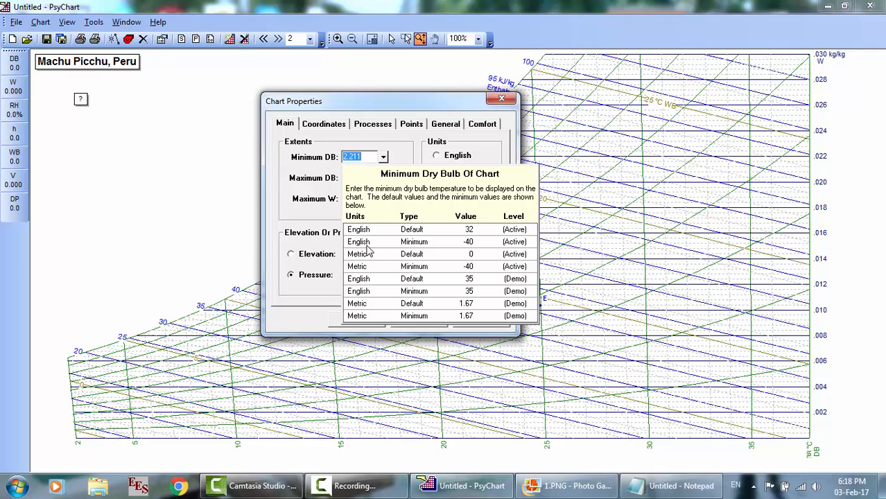
left_click(366, 246)
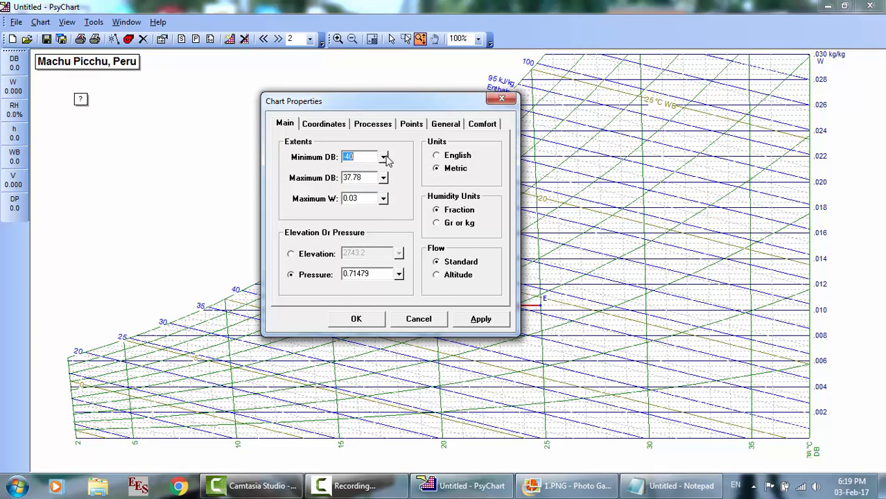
left_click(383, 158)
left_click(386, 256)
Step: Choose the metric demo value 37.78 as the maximum dry bulb and set the maximum humidity ratio to the metric default of 300
left_click(383, 178)
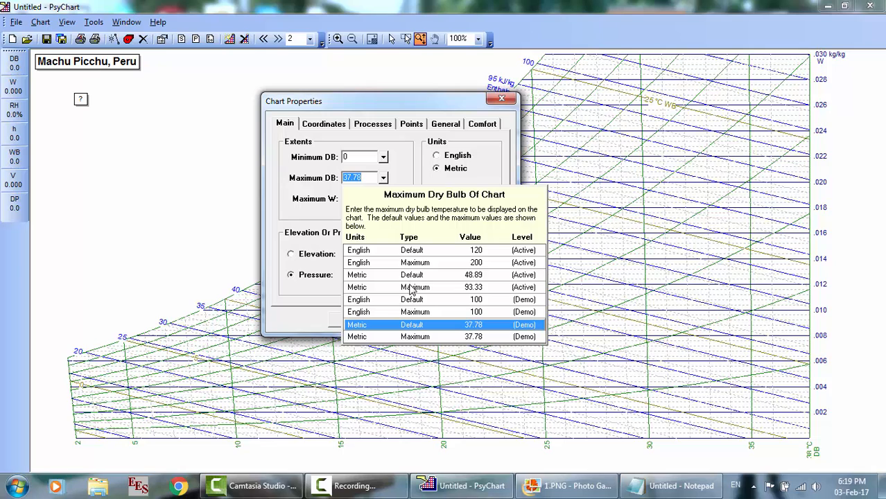
left_click(410, 331)
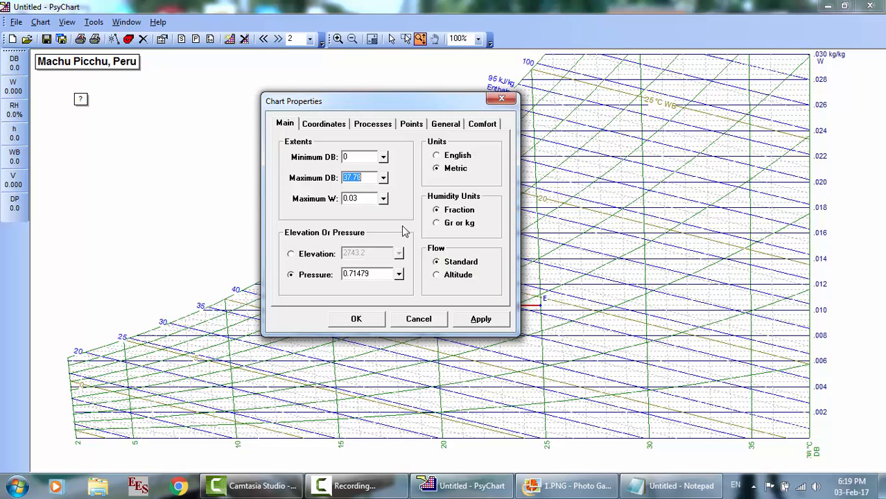
left_click(383, 199)
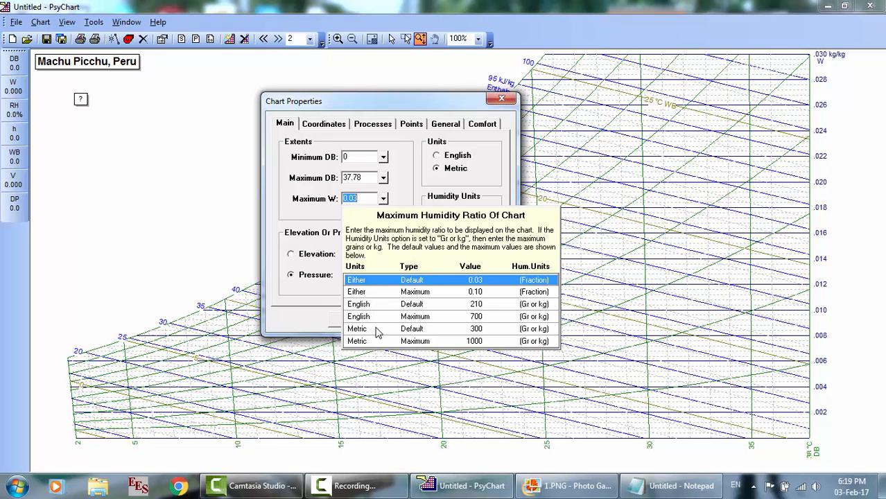
double_click(376, 329)
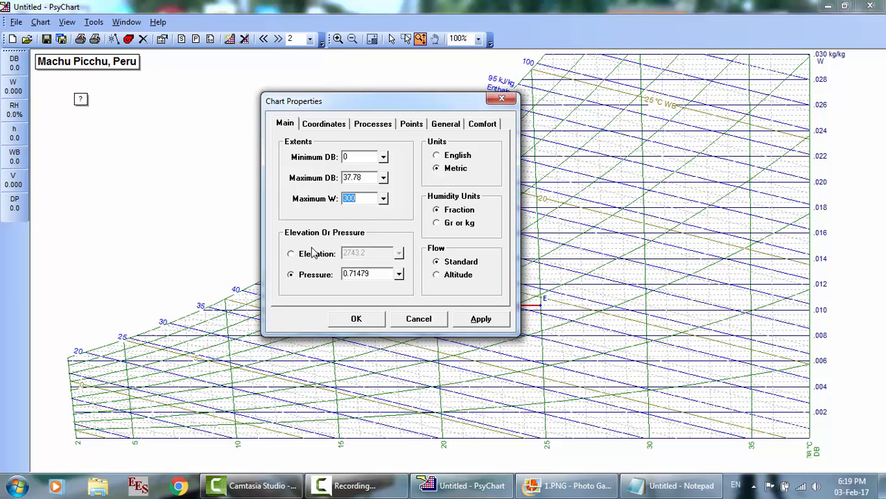
Step: Try defining the chart by elevation, view the default and allowed elevation values, and switch back to pressure
left_click(315, 258)
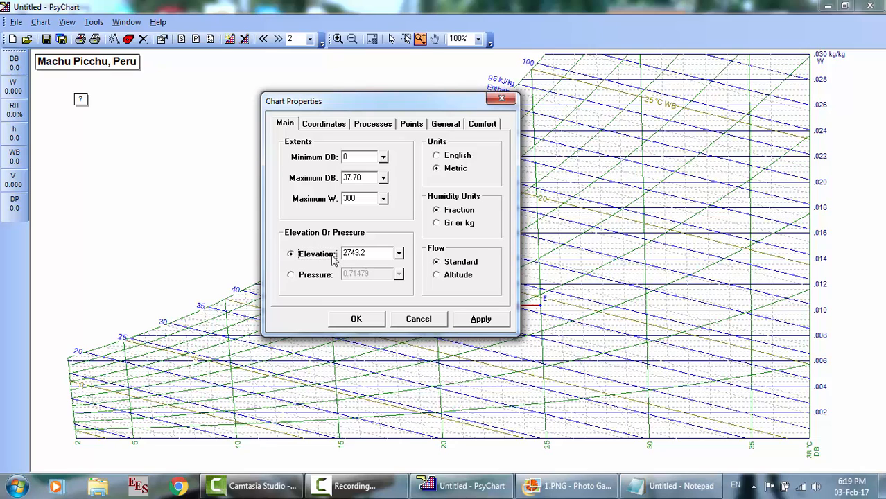
left_click(399, 255)
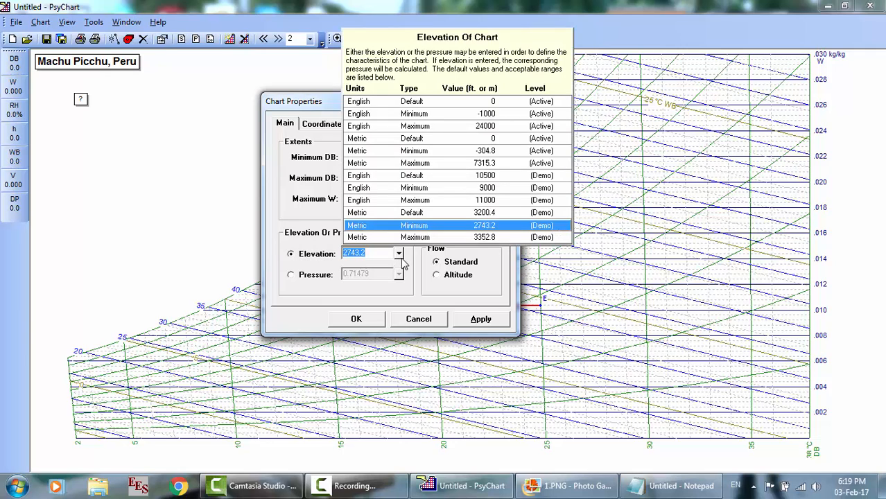
left_click(393, 257)
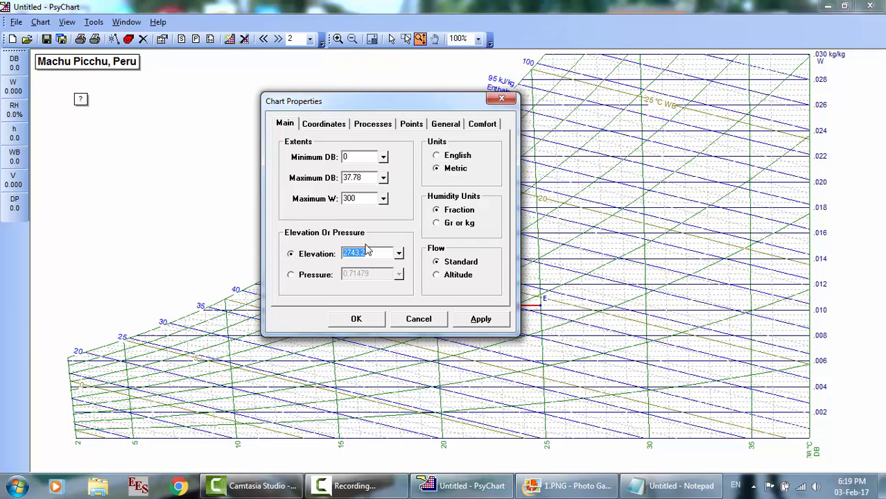
left_click(400, 255)
left_click(371, 252)
left_click(314, 279)
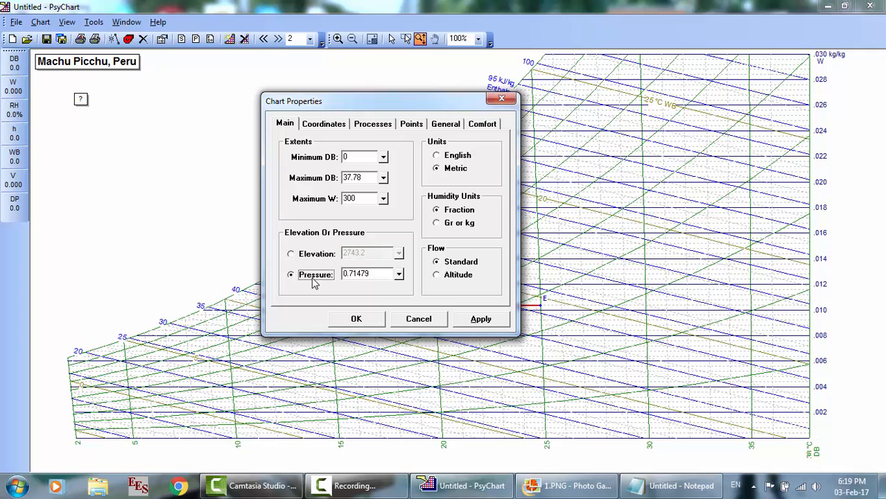
Step: Review the acceptable pressure values, switch the chart definition to Elevation, and review the acceptable elevation values
left_click(400, 275)
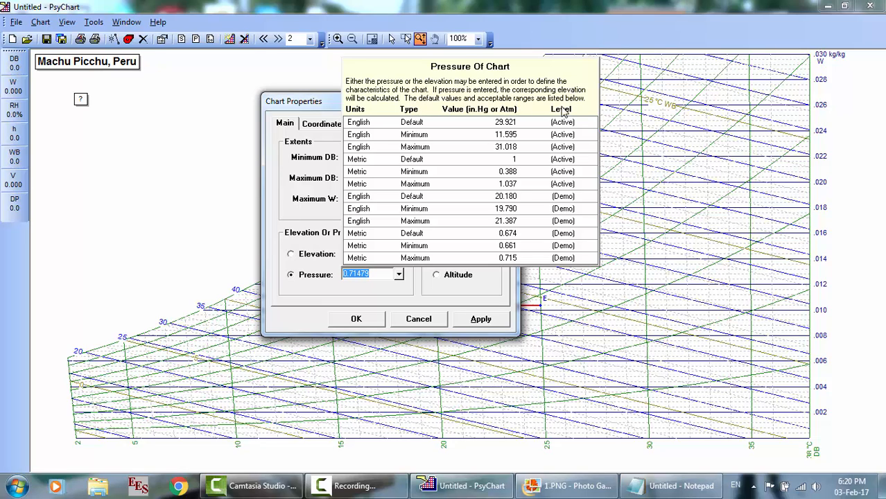
left_click(315, 204)
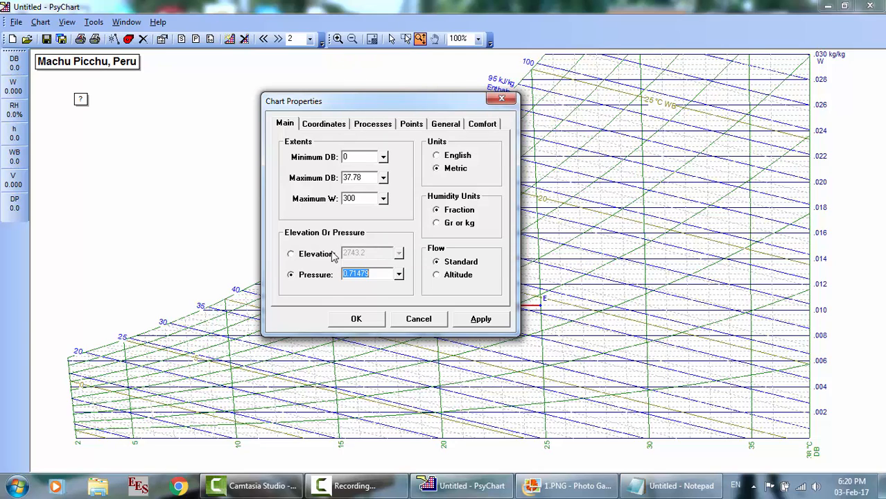
left_click(305, 254)
left_click(399, 254)
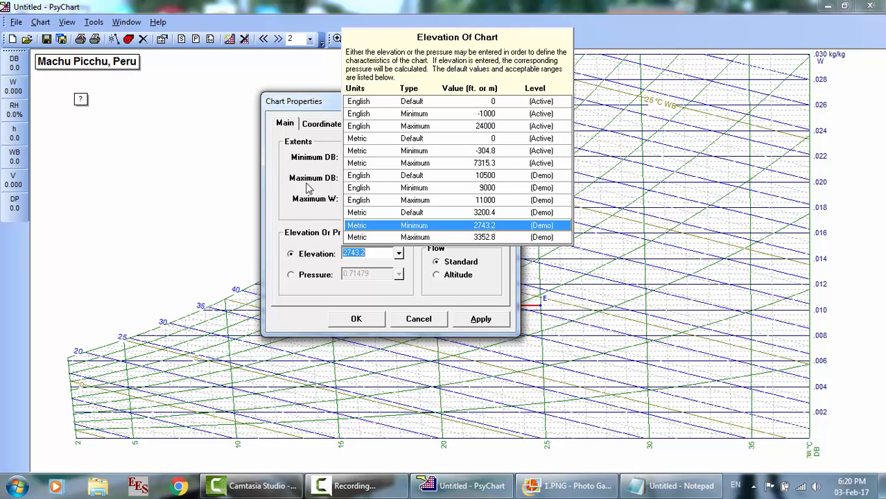
left_click(298, 216)
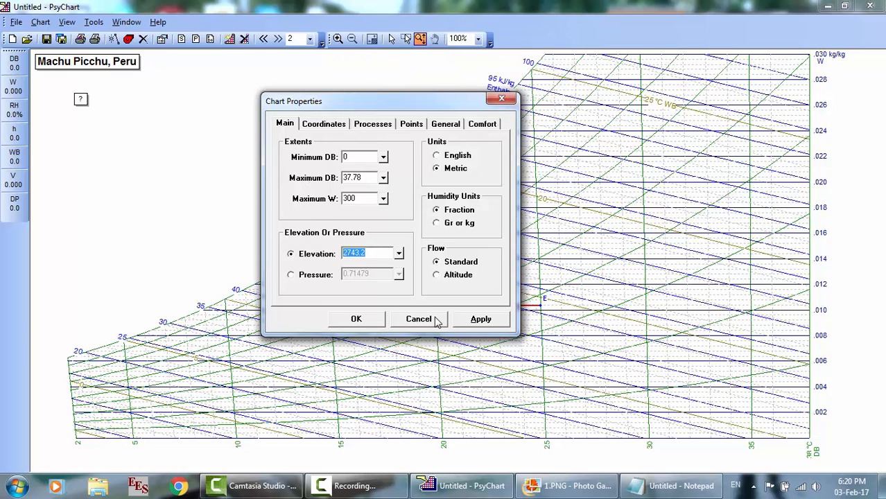
left_click(353, 486)
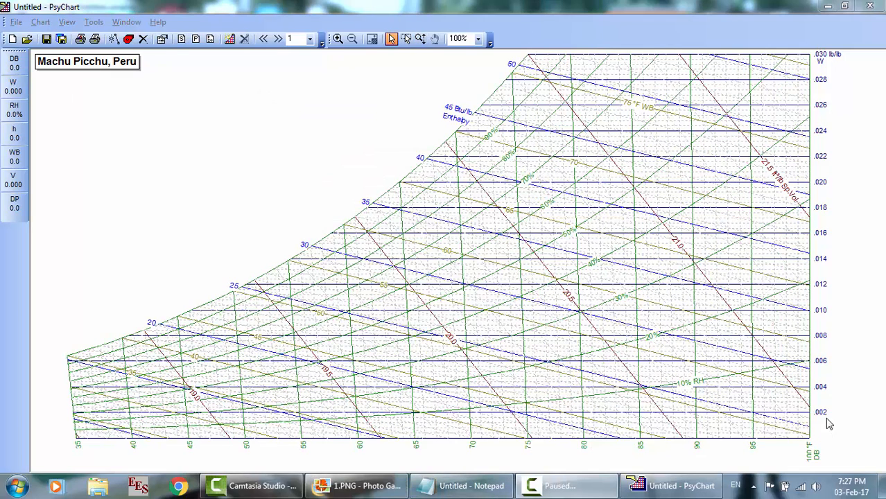
Step: Open the chart's properties, consult the humidity unit notes in Notepad, and return to PsyChart
left_click(40, 22)
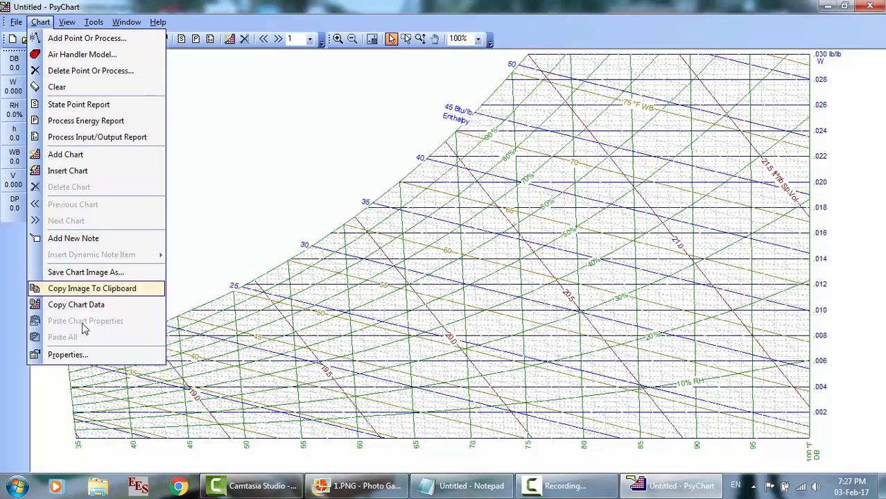
left_click(81, 357)
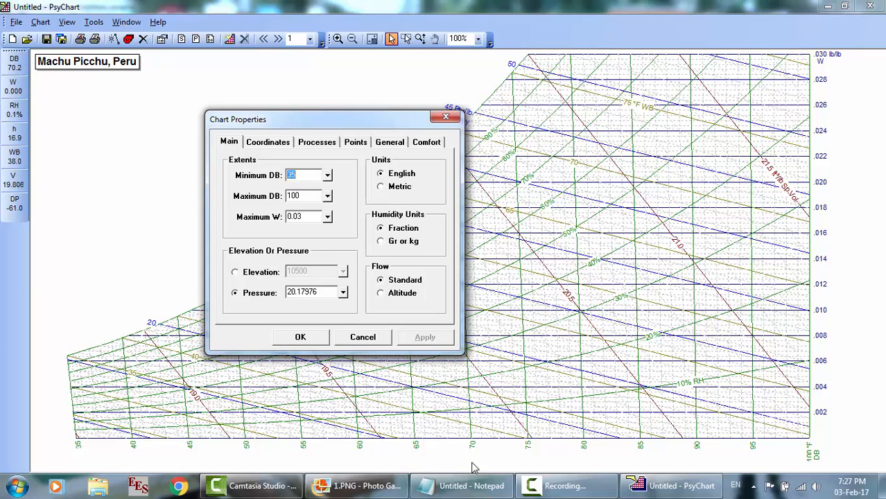
left_click(471, 486)
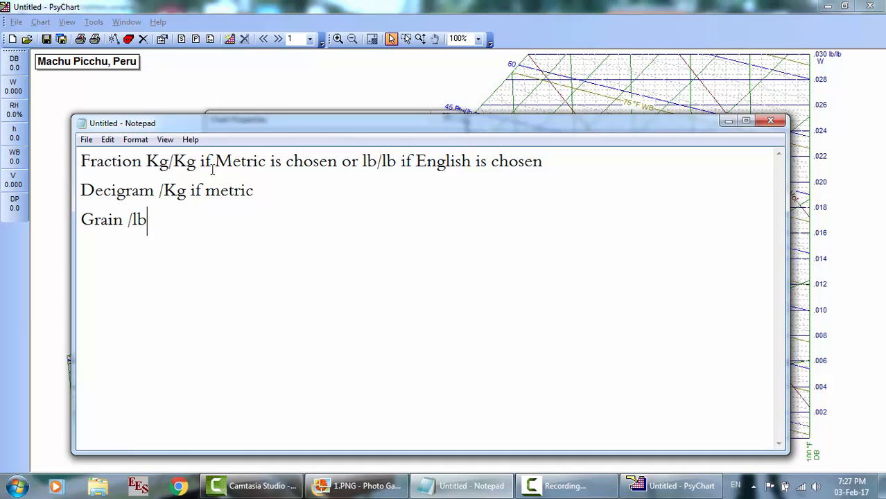
left_click(466, 103)
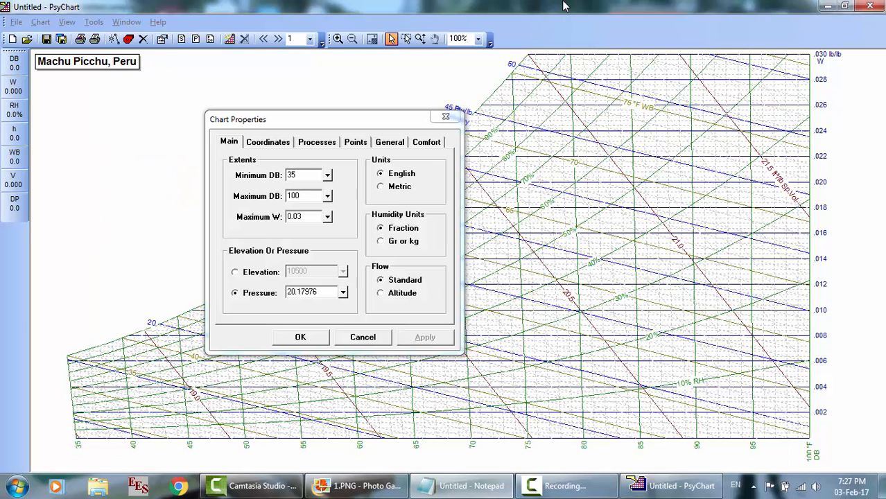
Step: Switch the units to Metric and back to English, checking the Fraction humidity unit for each in the Notepad notes
left_click(398, 192)
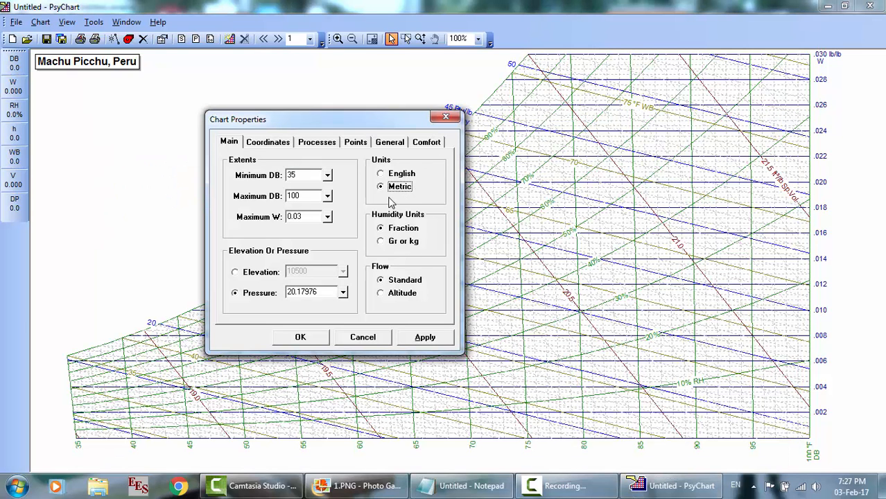
left_click(634, 485)
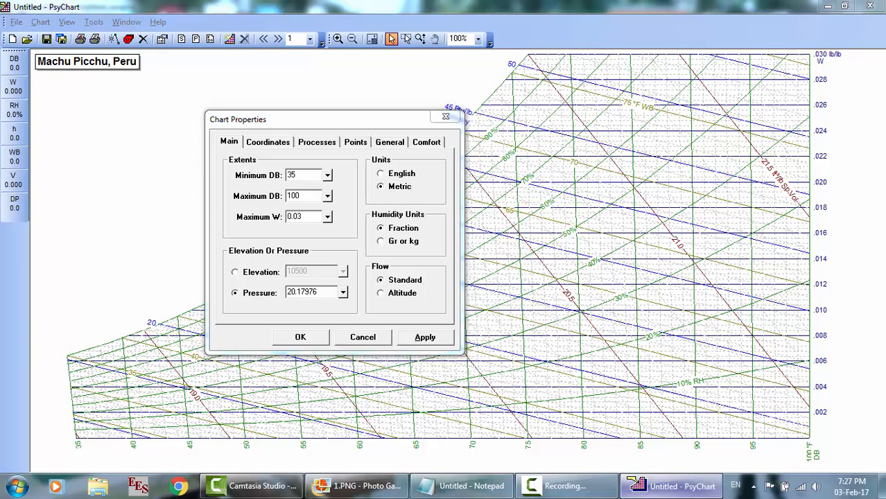
left_click(463, 485)
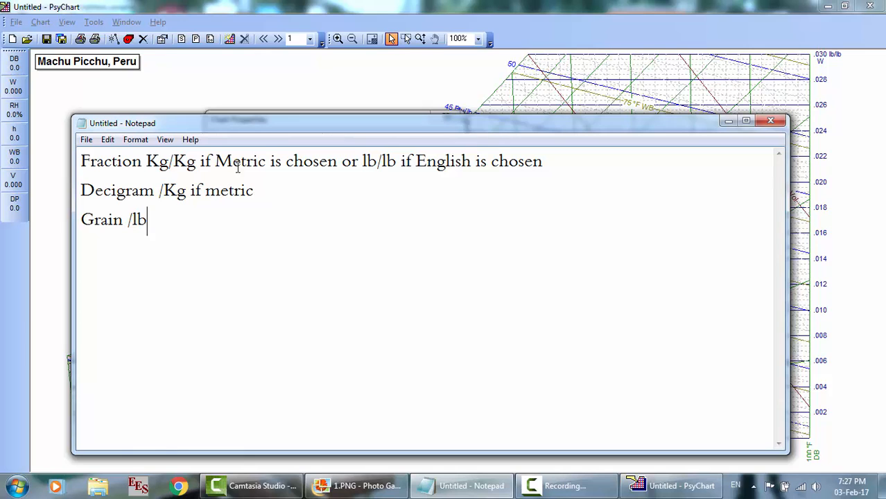
left_click(494, 55)
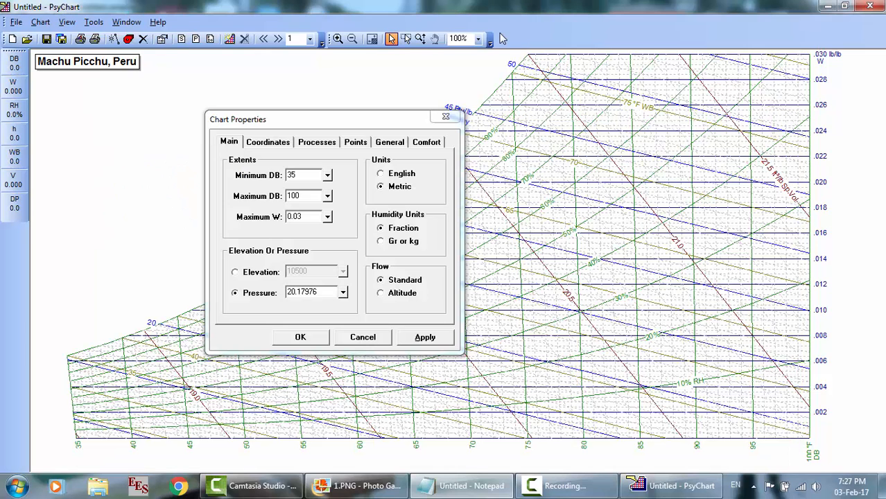
left_click(406, 176)
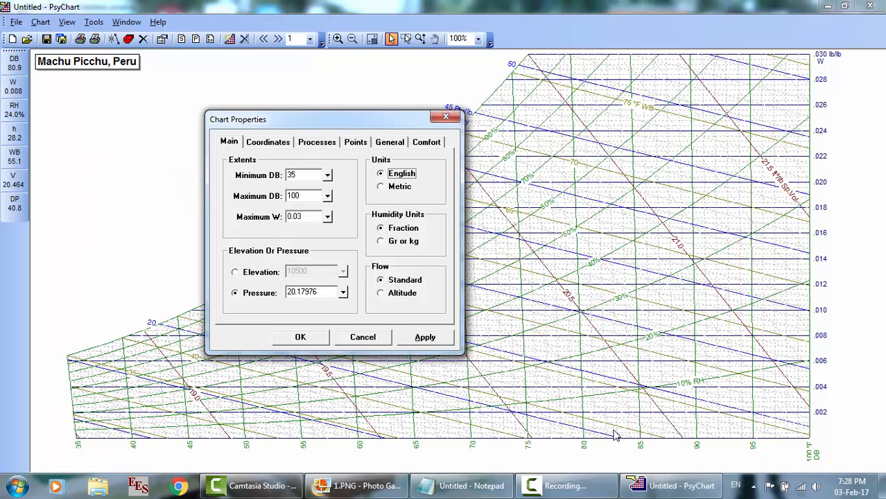
left_click(450, 486)
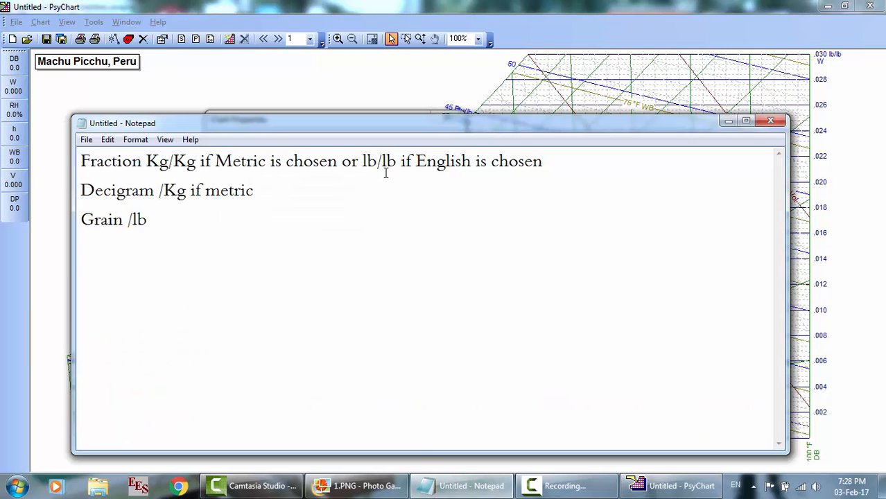
key("alt+Tab")
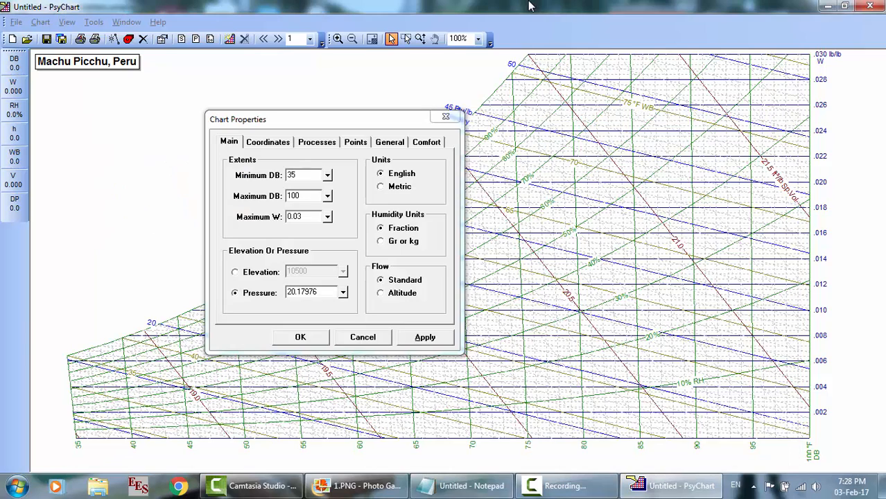
Step: Set the humidity units to Gr or kg and consult the Notepad notes
left_click(407, 248)
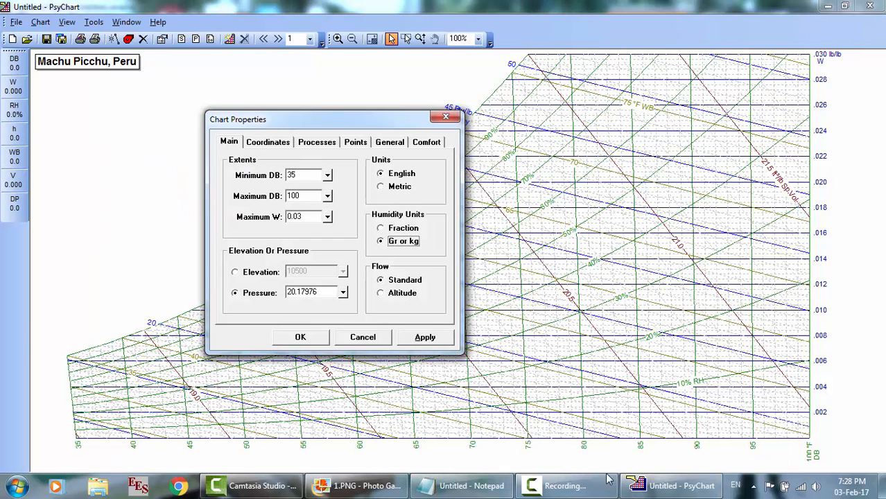
left_click(474, 492)
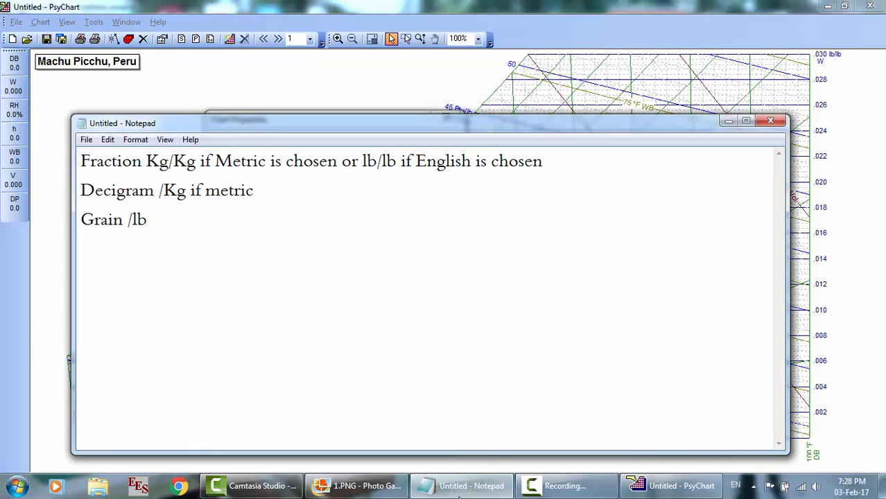
left_click(669, 486)
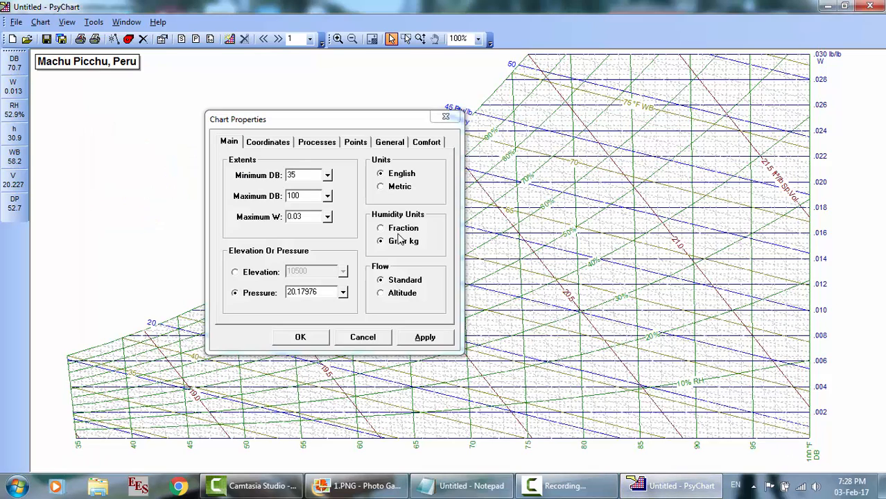
Step: Switch the units to Metric and back to English, checking the Gr or kg humidity unit for each in the Notepad notes
left_click(395, 187)
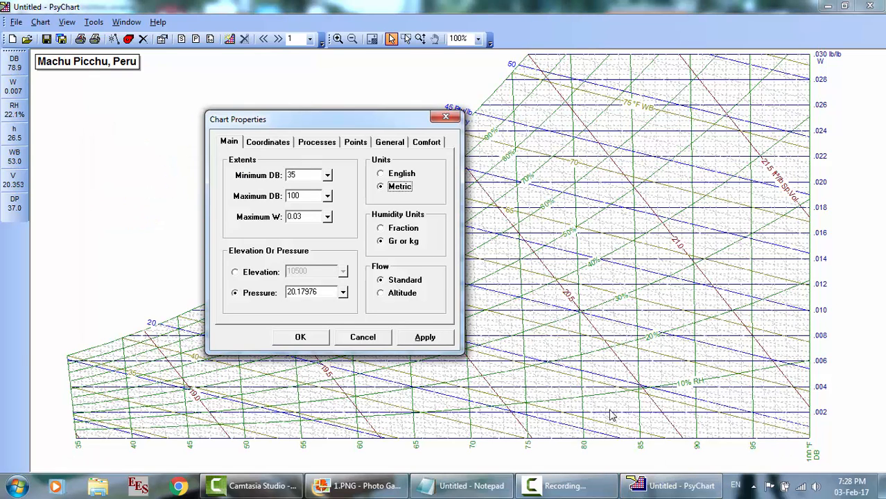
left_click(463, 486)
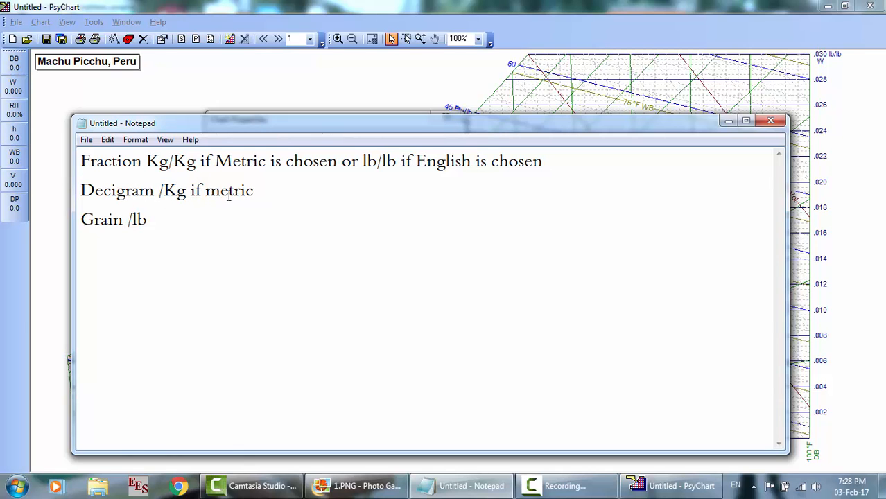
left_click(477, 109)
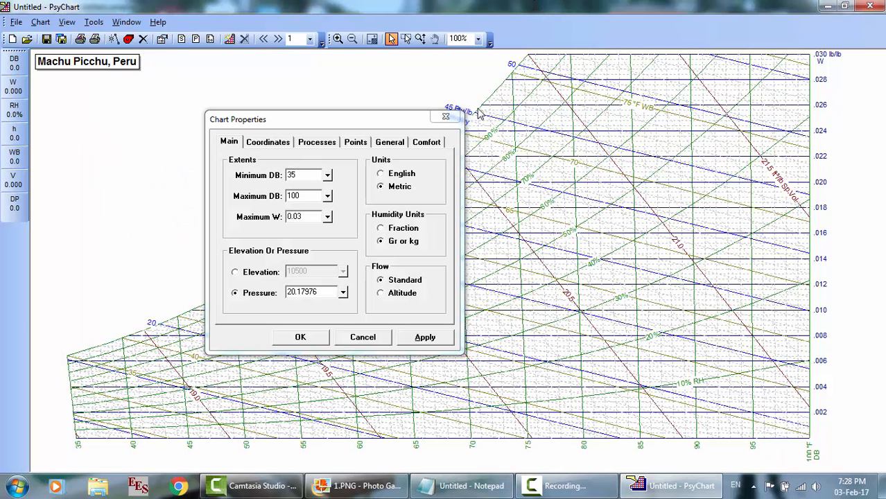
left_click(398, 176)
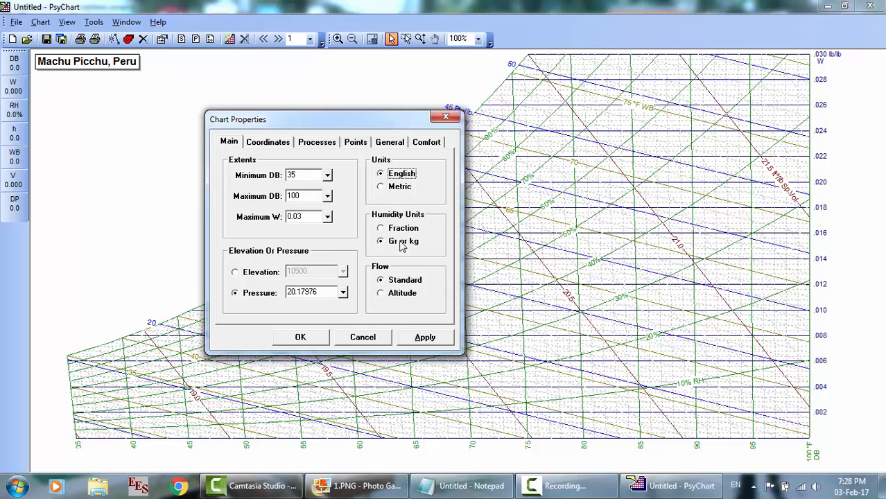
left_click(463, 485)
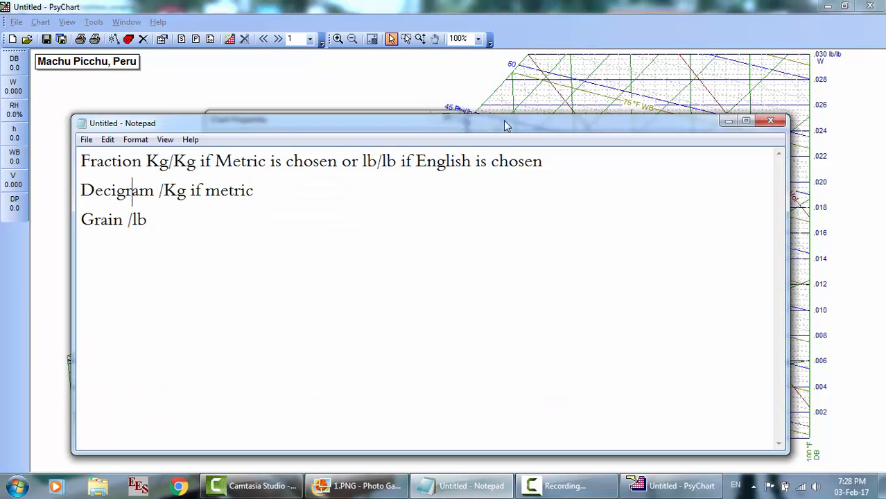
left_click(584, 6)
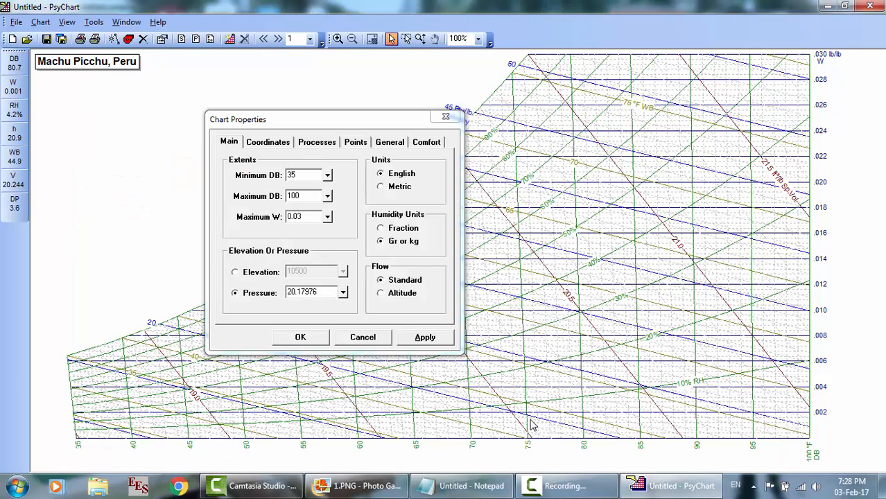
left_click(567, 486)
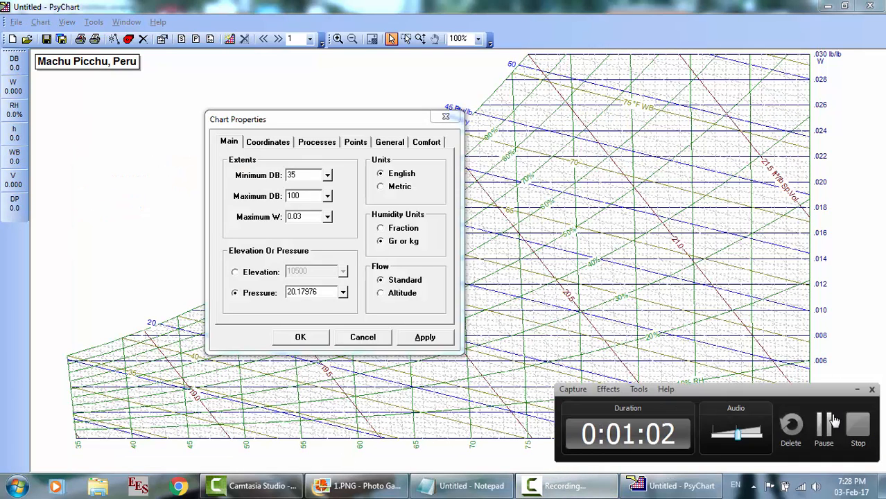
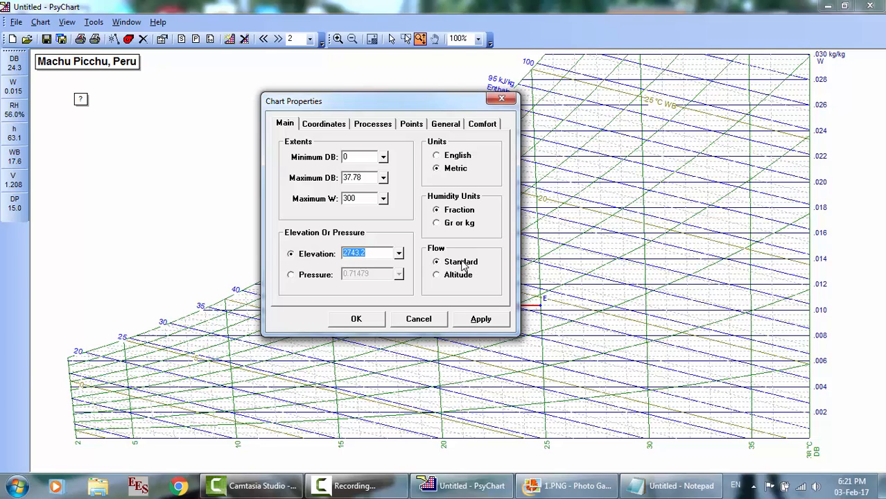
Step: Set the flow option to Altitude and look through the coordinate settings for main lines, sub lines and labels
left_click(450, 275)
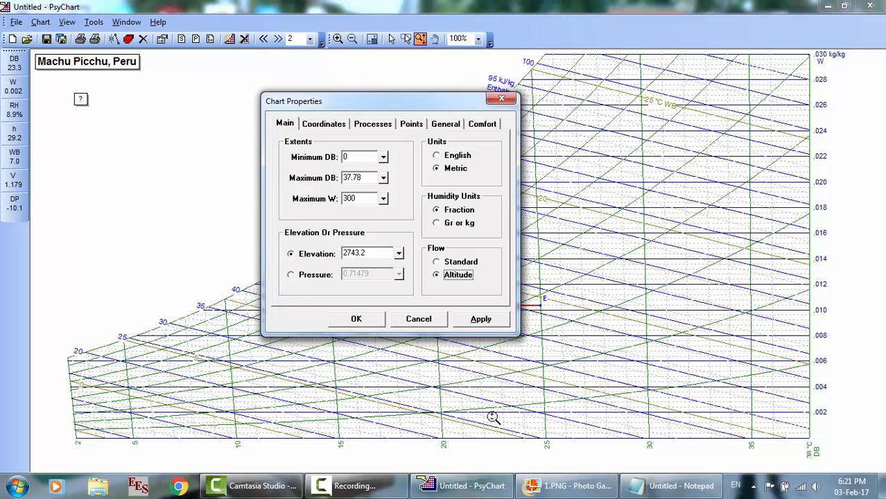
left_click(366, 488)
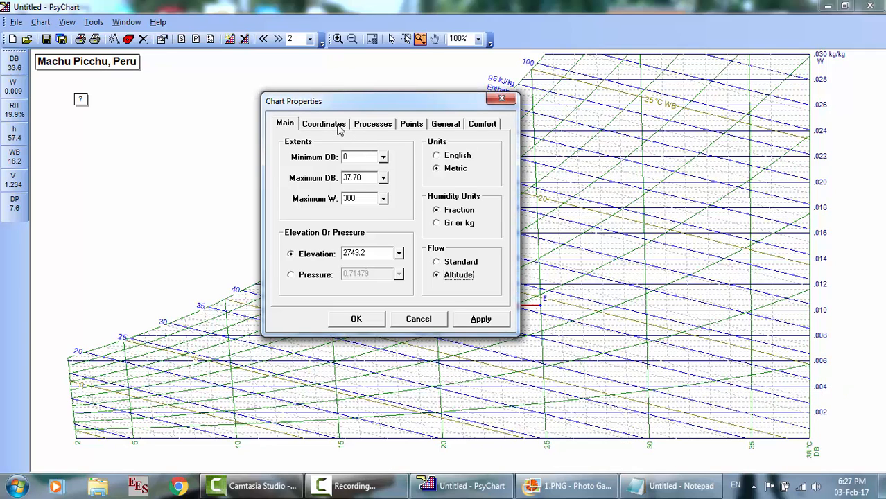
left_click(339, 129)
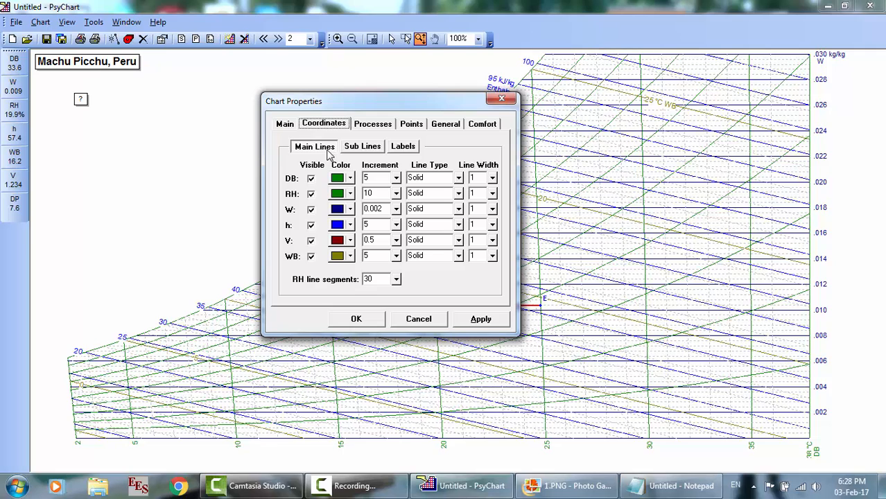
left_click(366, 154)
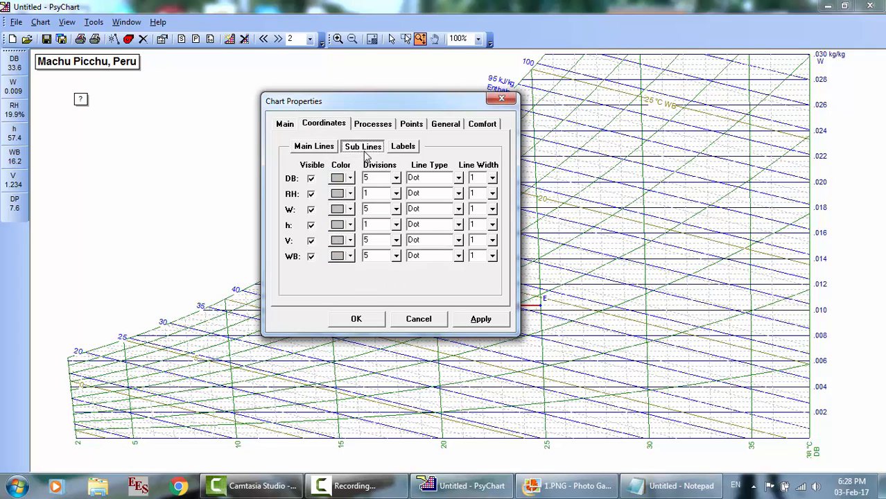
left_click(405, 150)
left_click(327, 148)
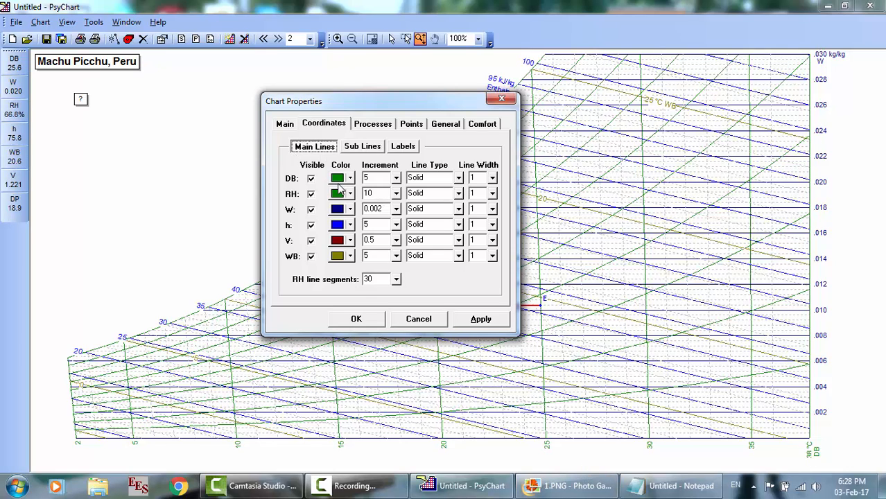
Step: Hide the DB main lines and apply the chart properties, accepting the erasure of all existing points and processes
left_click(311, 179)
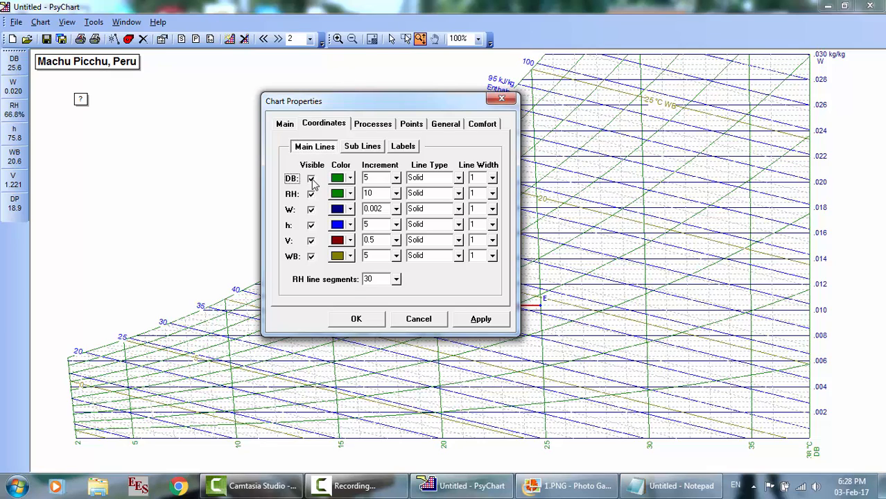
left_click(311, 179)
left_click(481, 321)
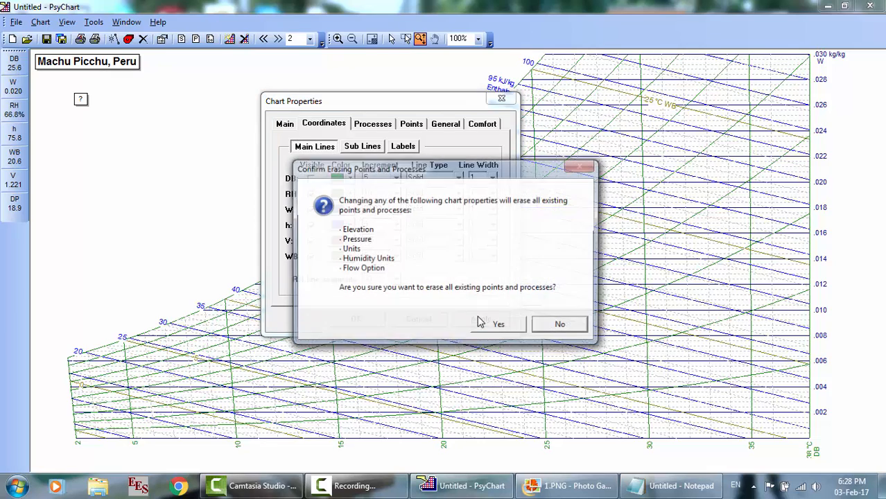
left_click(500, 326)
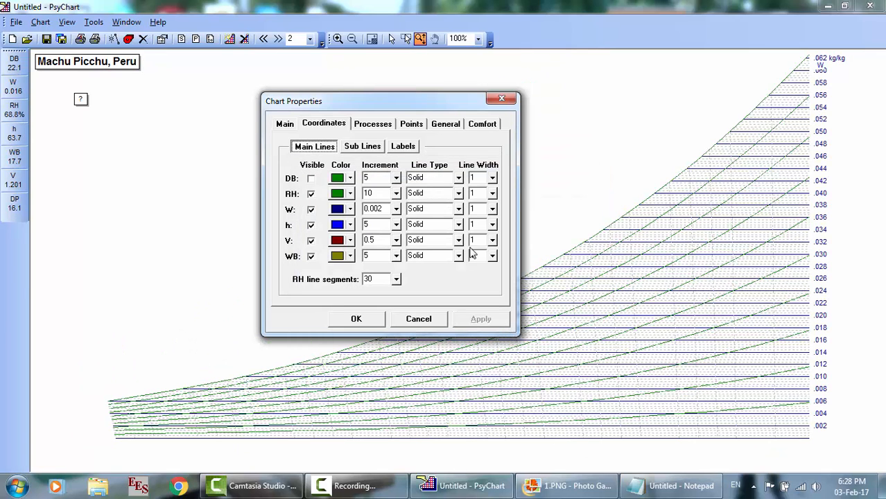
Step: Make the DB main lines visible again, apply the change and leave the chart properties
left_click(311, 179)
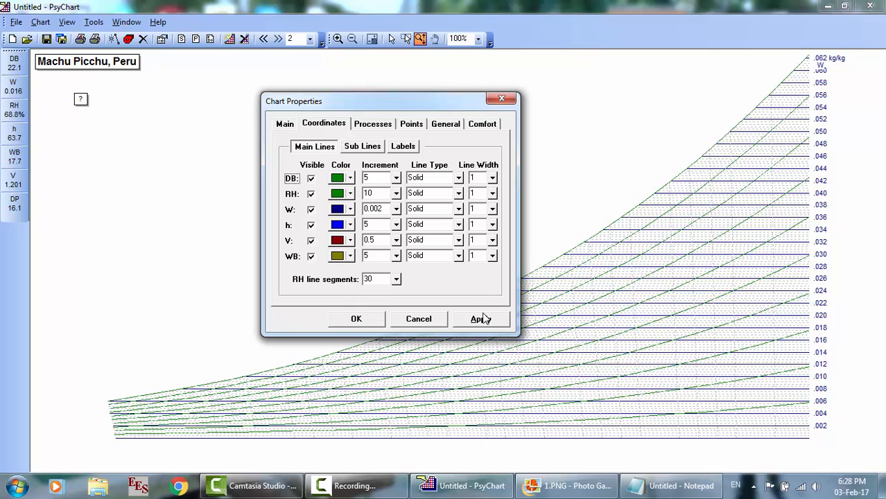
left_click(481, 319)
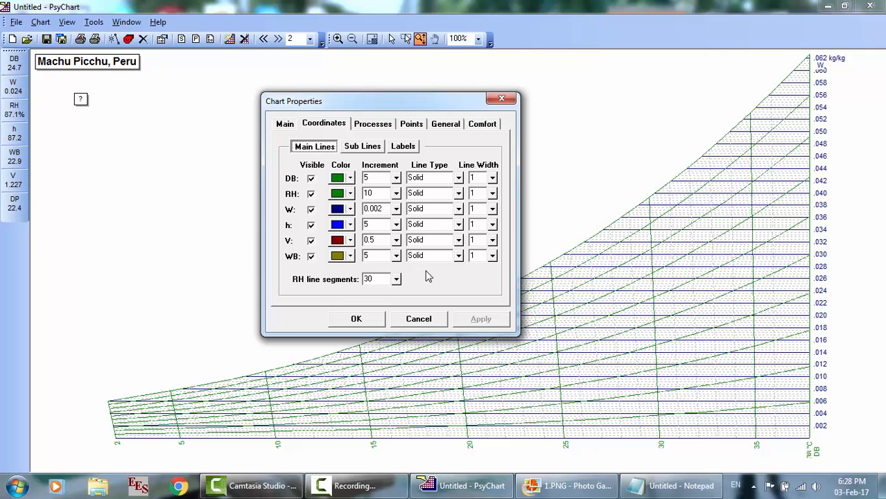
left_click(311, 194)
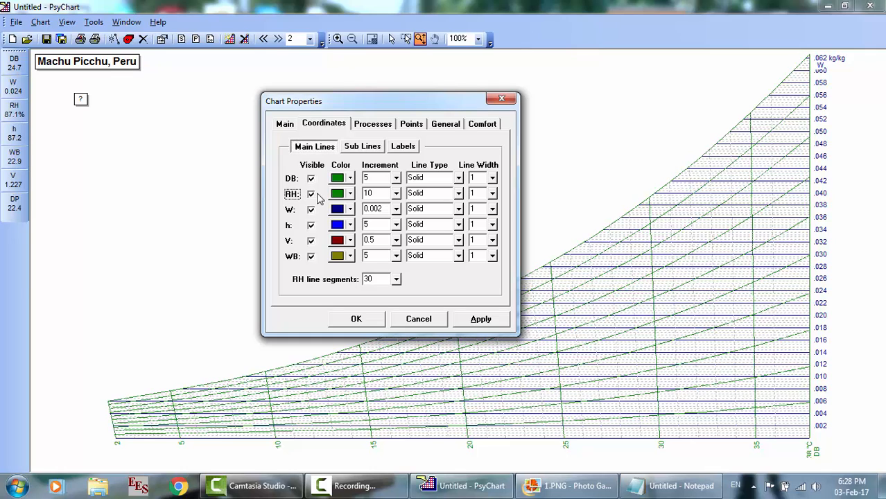
left_click(398, 179)
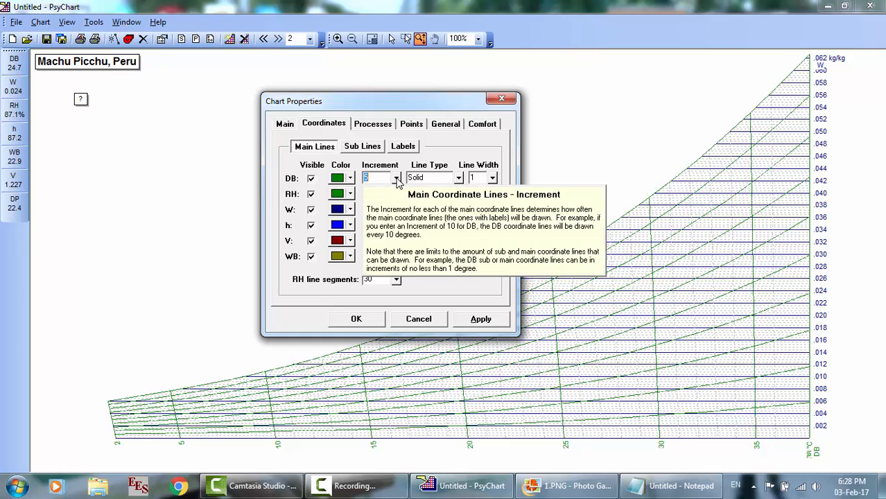
left_click(437, 321)
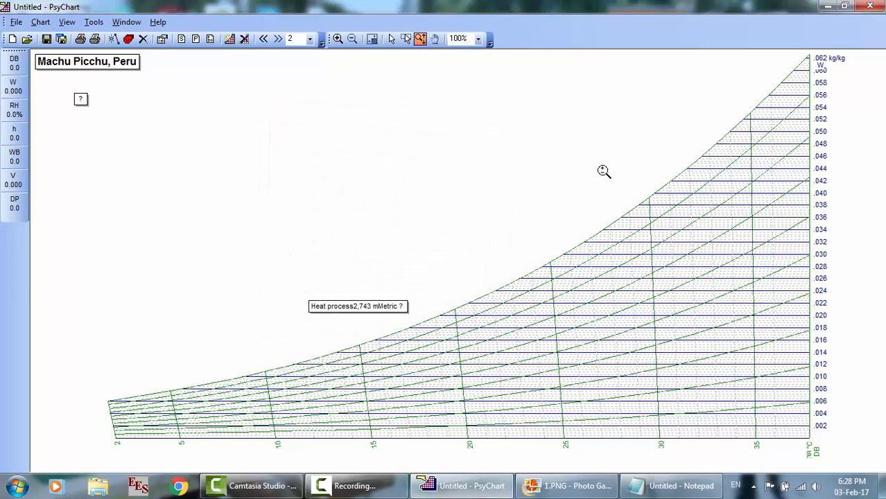
Step: Close the project without saving, relaunch PsyChart 2.01.61 from the Elite Software programs and dismiss the tip of the day
left_click(870, 6)
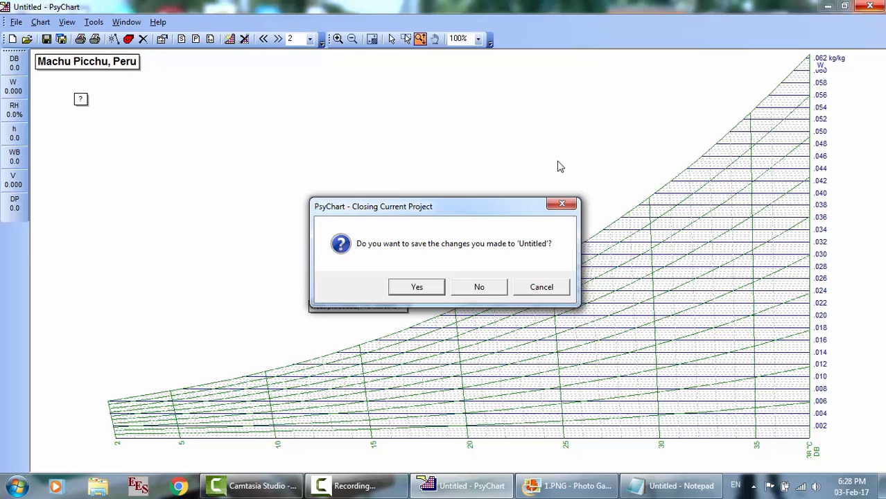
left_click(477, 292)
key("super")
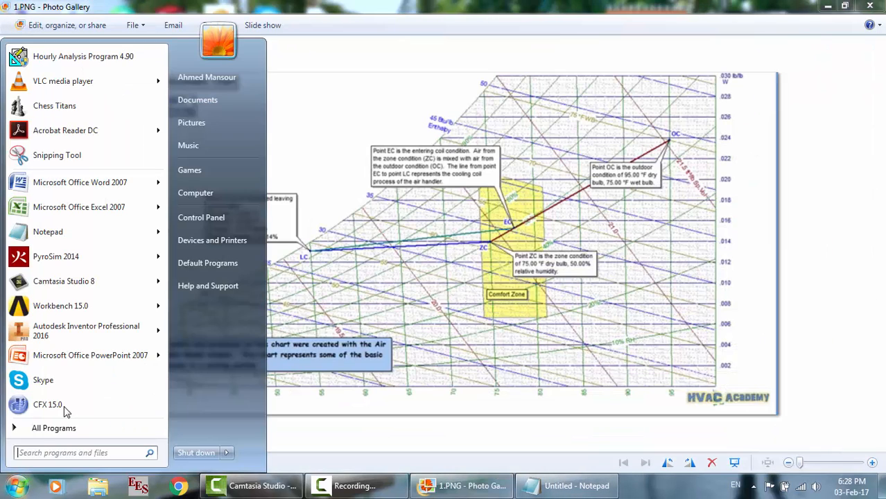
left_click(62, 429)
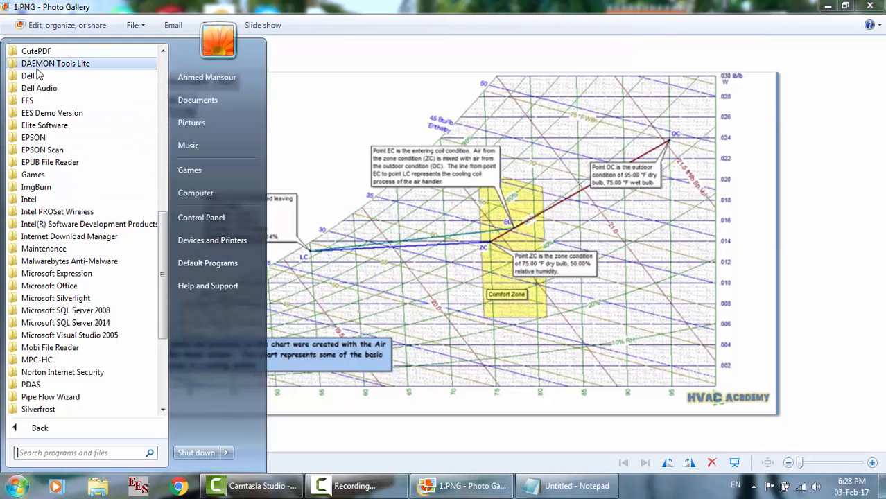
left_click(50, 126)
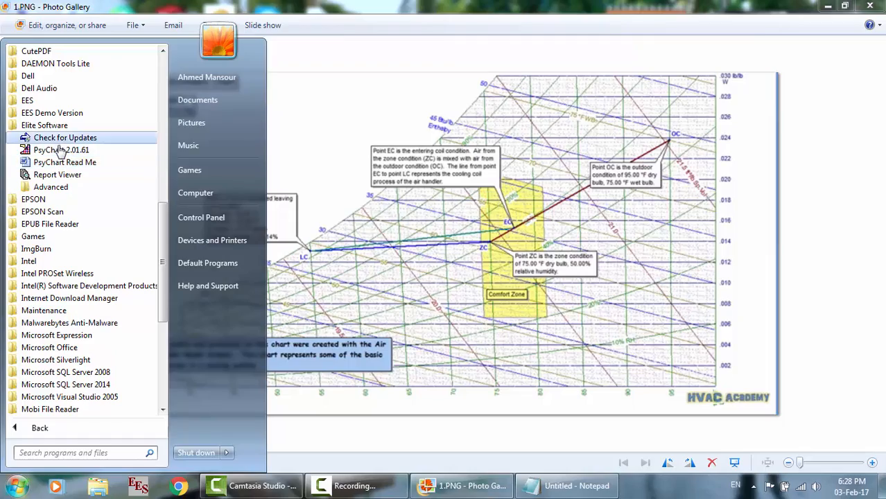
left_click(60, 150)
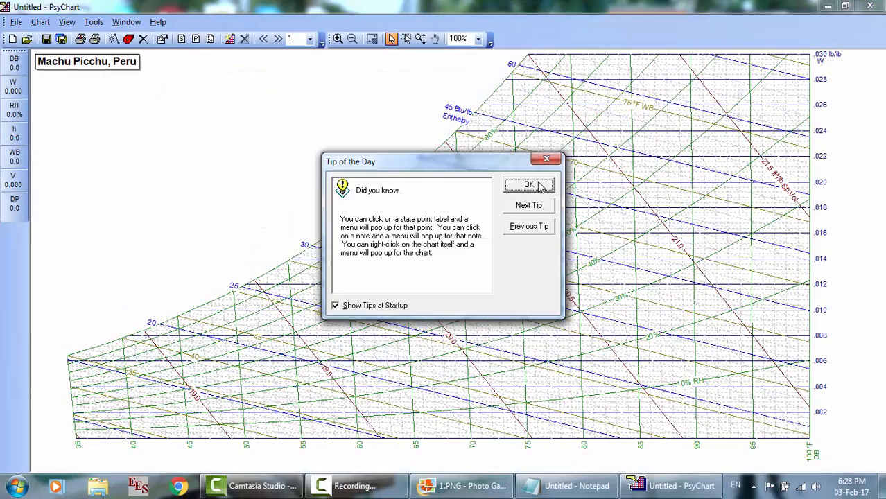
left_click(528, 185)
left_click(449, 262)
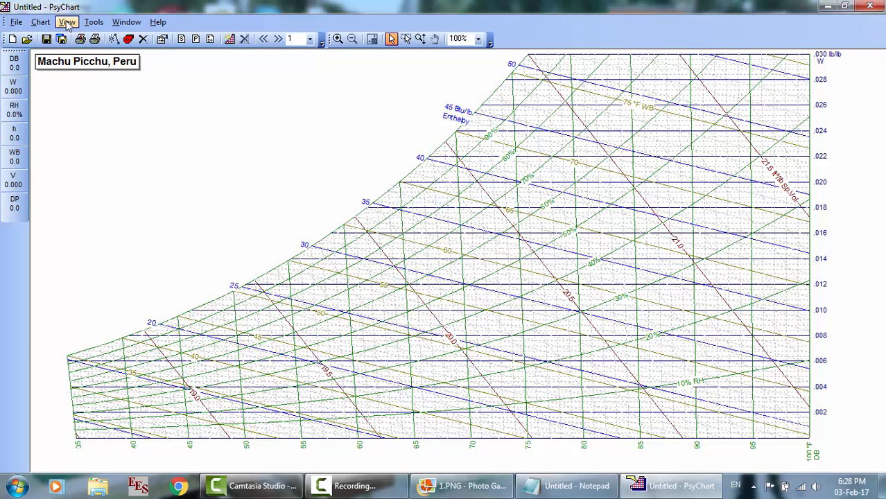
Step: Open the main line coordinate settings in the new chart's properties and view the color choices for the DB lines
left_click(93, 22)
mouse_move(135, 22)
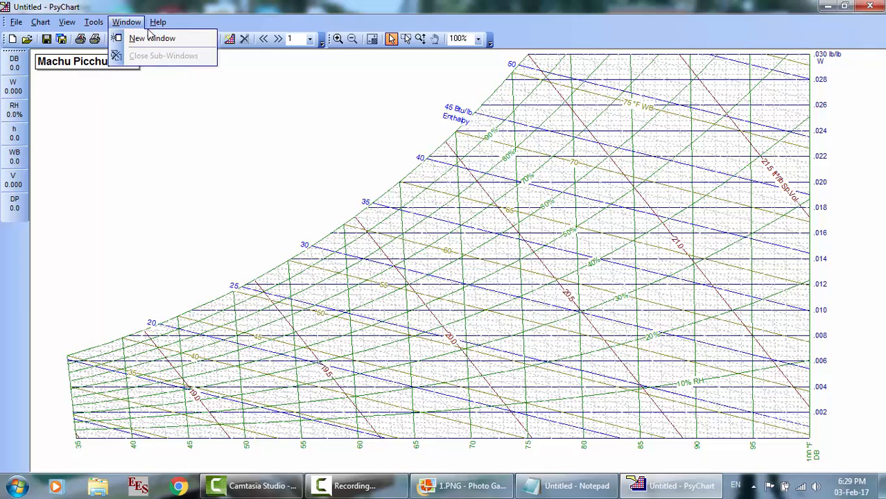
mouse_move(42, 21)
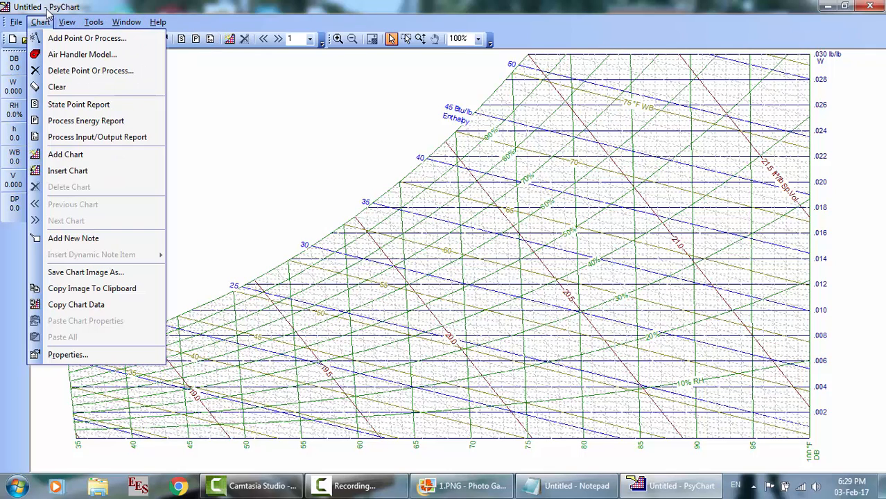
left_click(82, 357)
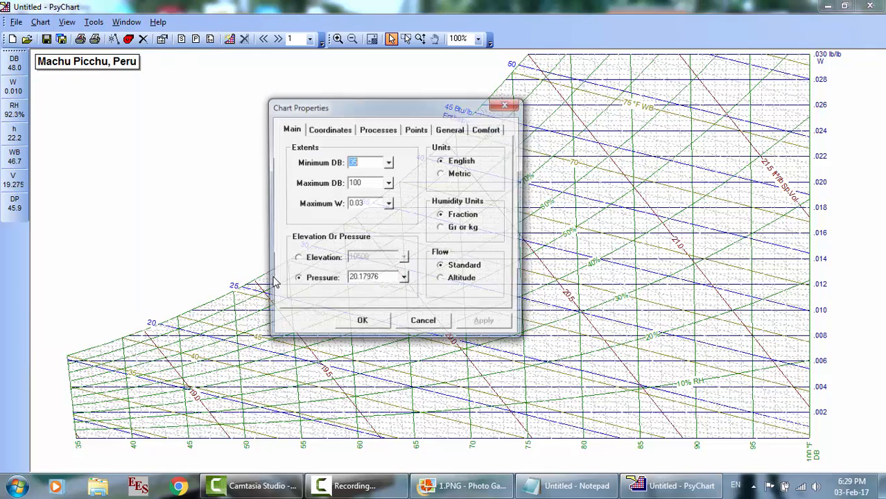
left_click(340, 130)
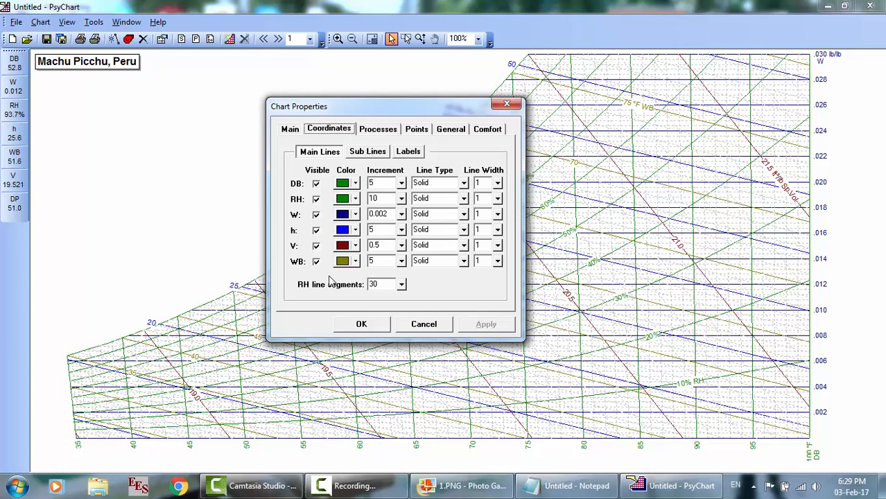
left_click(355, 184)
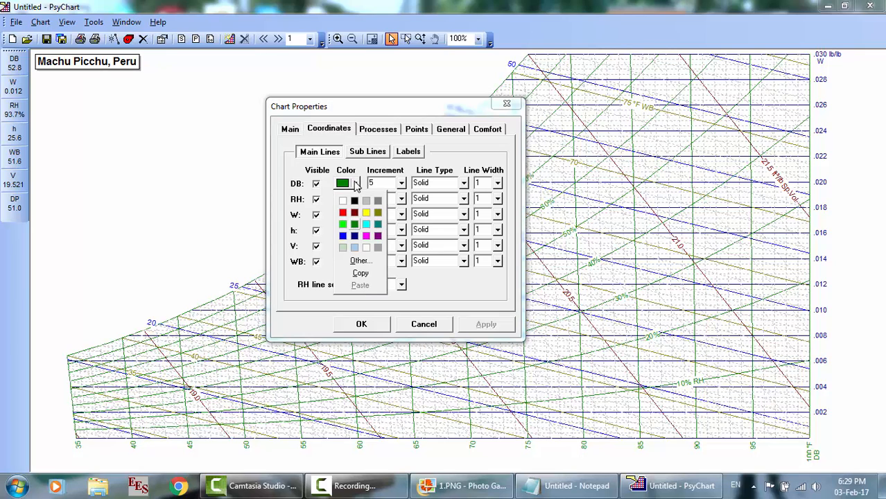
left_click(440, 294)
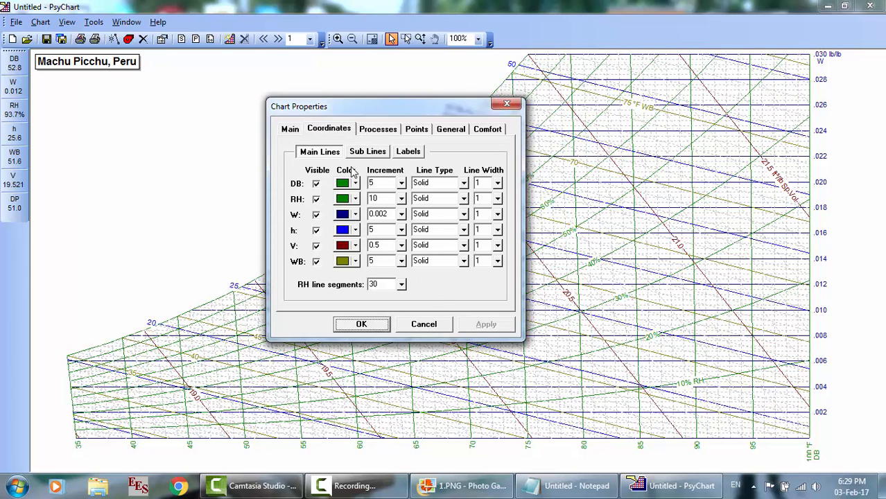
left_click(355, 184)
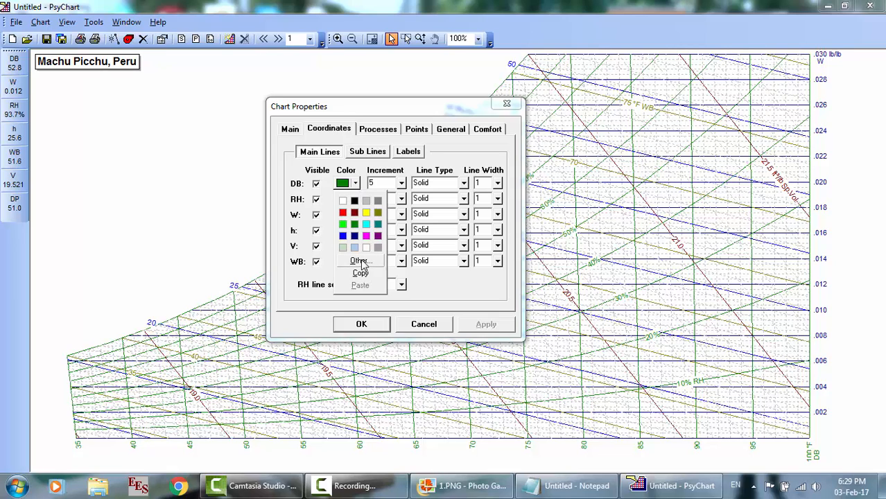
left_click(293, 173)
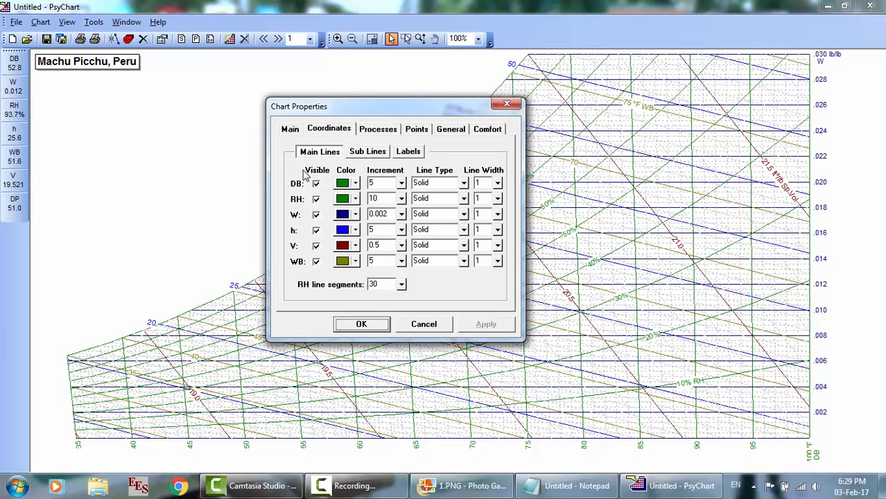
Step: Set the DB main line increment to 3, apply it, and restore the increment to 5
left_click(399, 183)
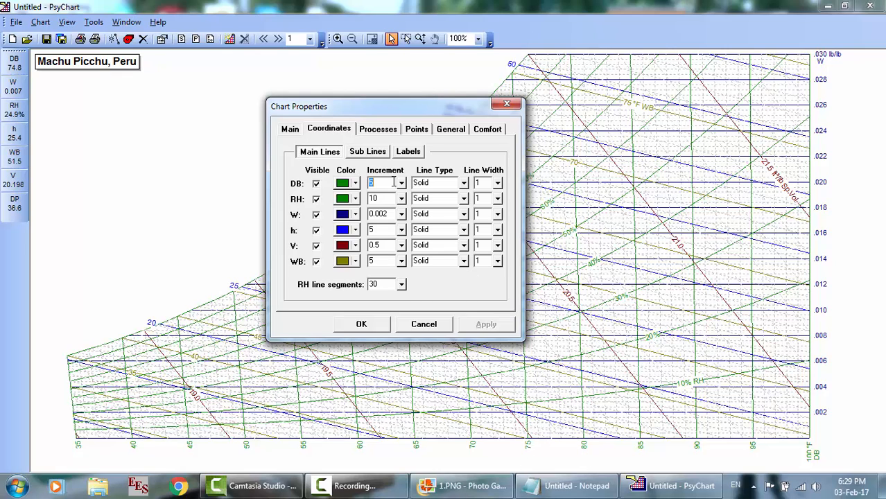
type("3")
left_click(468, 326)
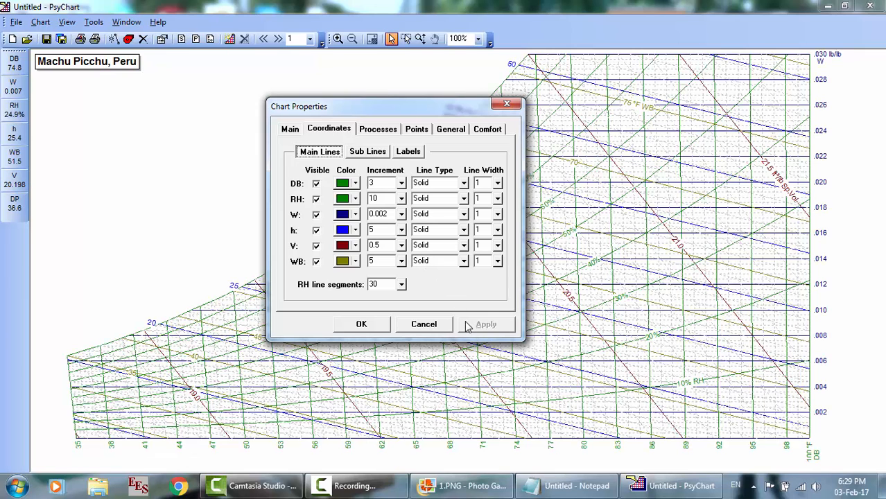
double_click(380, 182)
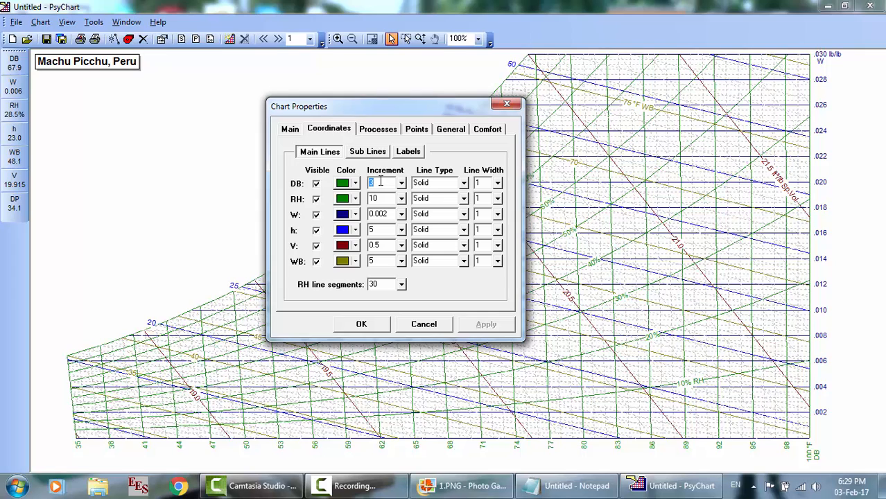
type("5")
left_click(479, 323)
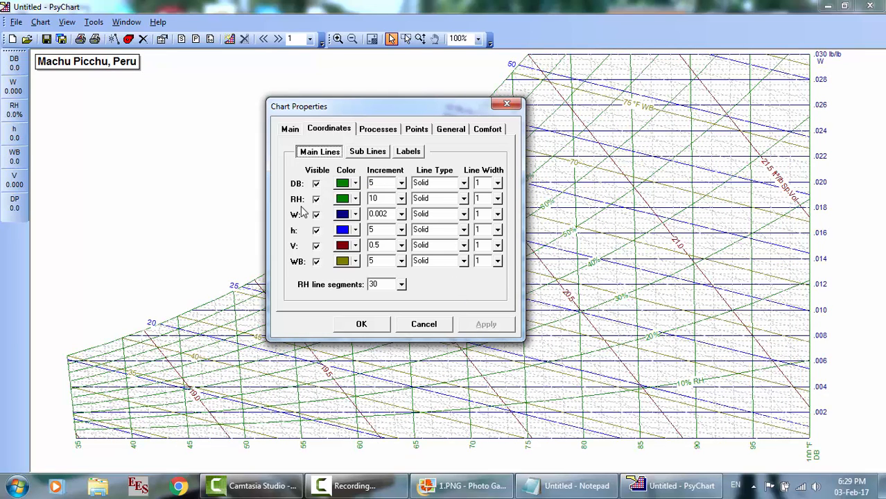
Step: Review the line type and line width options for the DB main lines and the increment and line type options for RH
left_click(461, 185)
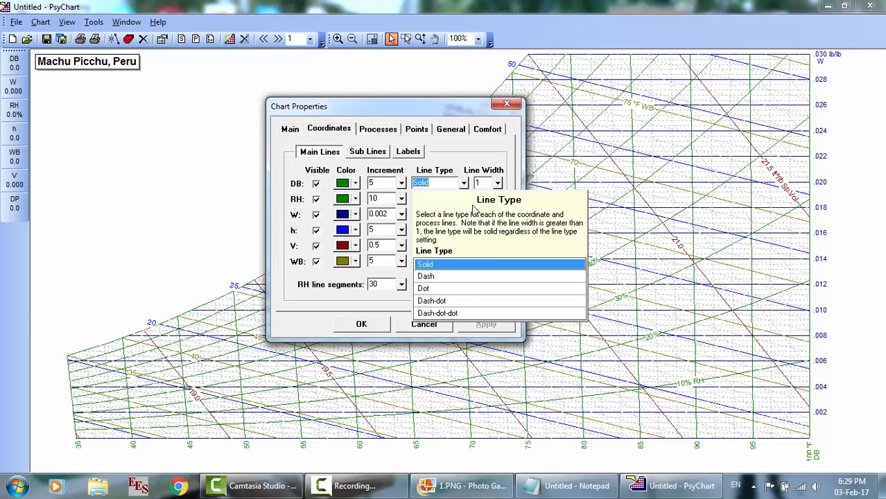
left_click(459, 153)
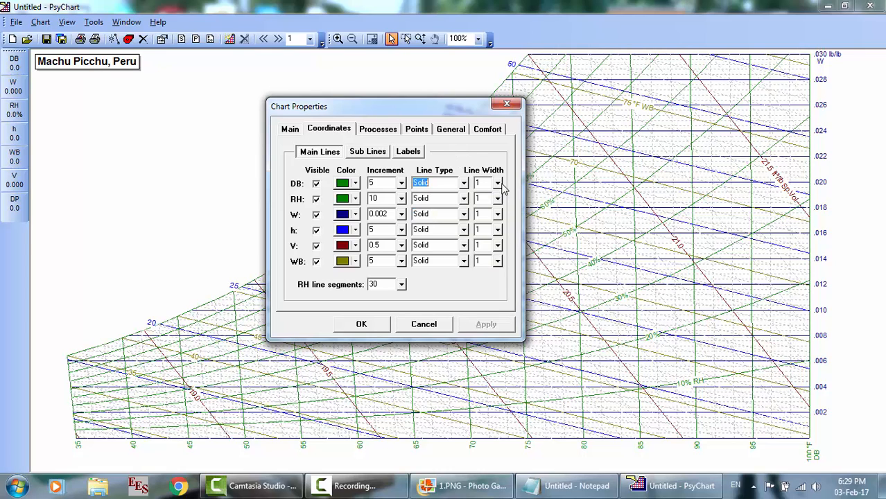
key("Tab")
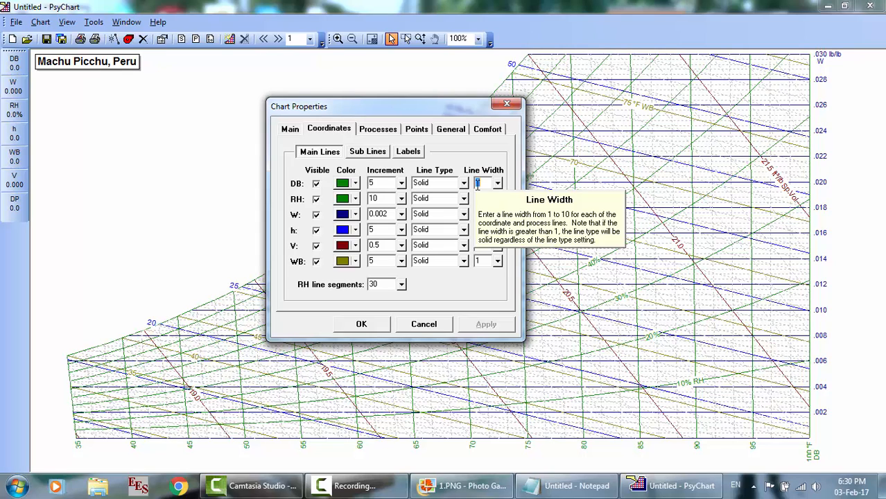
left_click(378, 152)
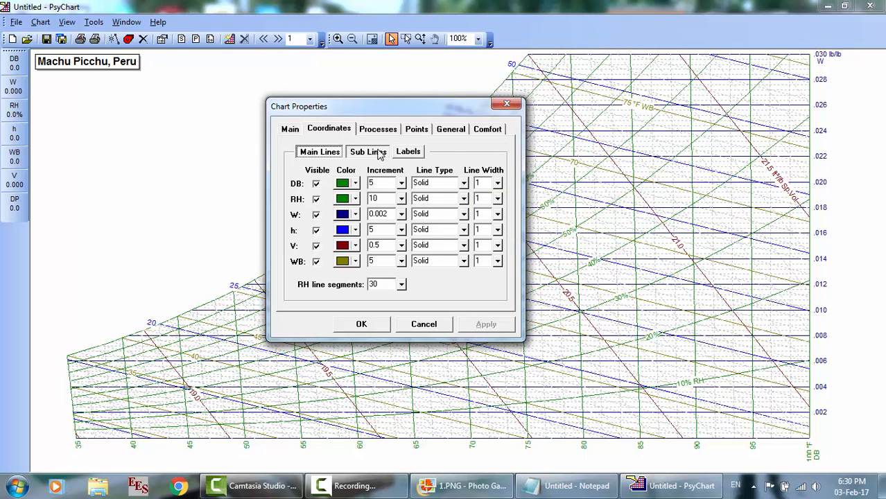
left_click(320, 152)
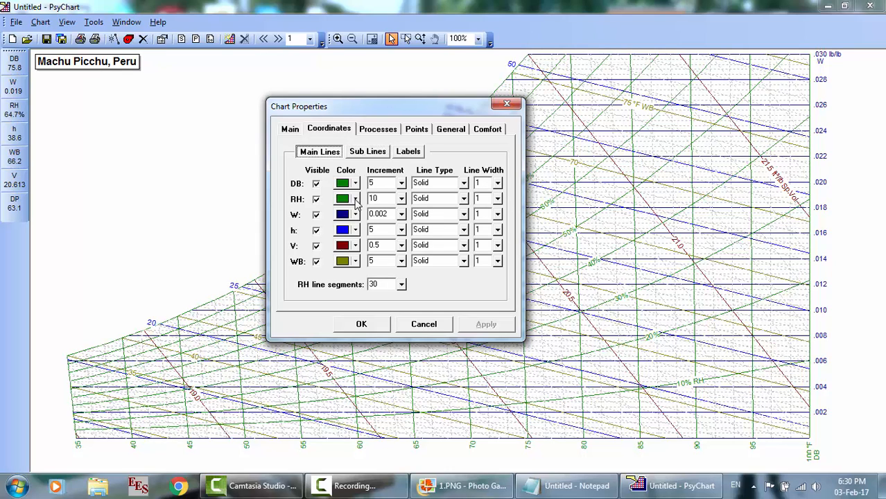
double_click(385, 199)
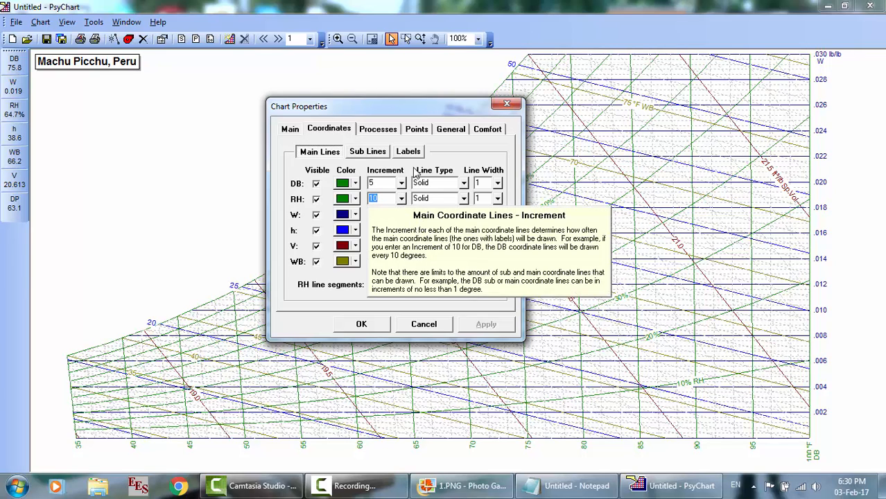
left_click(463, 200)
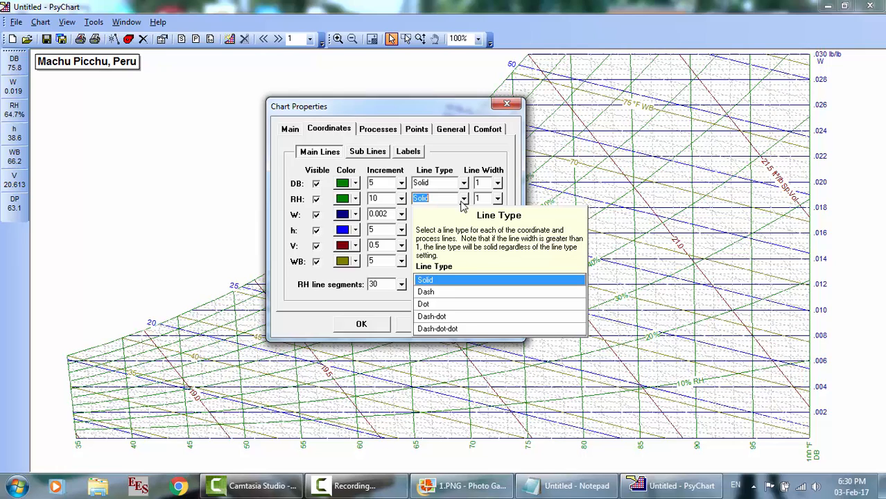
left_click(491, 147)
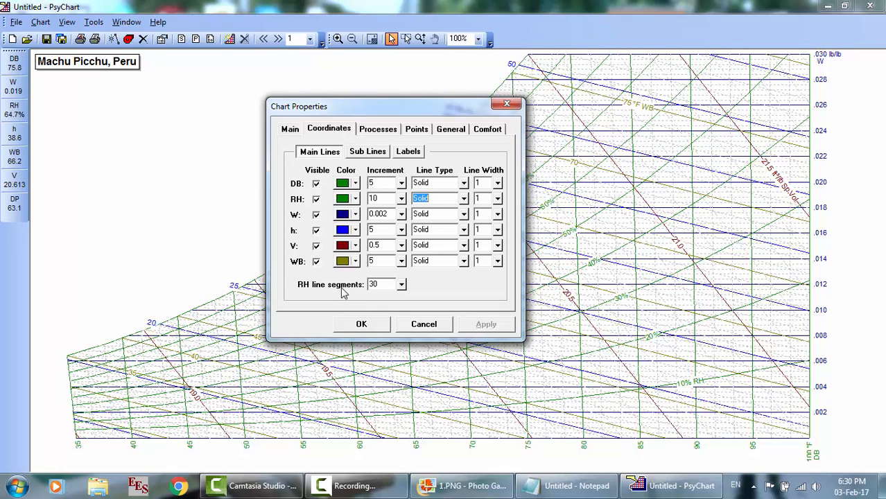
Step: Set the RH line segments to 5 and apply the change to the chart
double_click(380, 283)
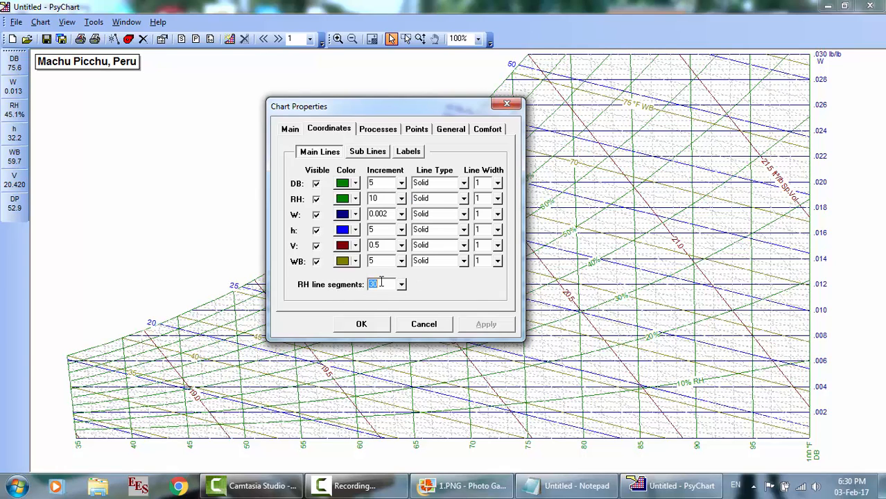
type("5")
left_click(488, 325)
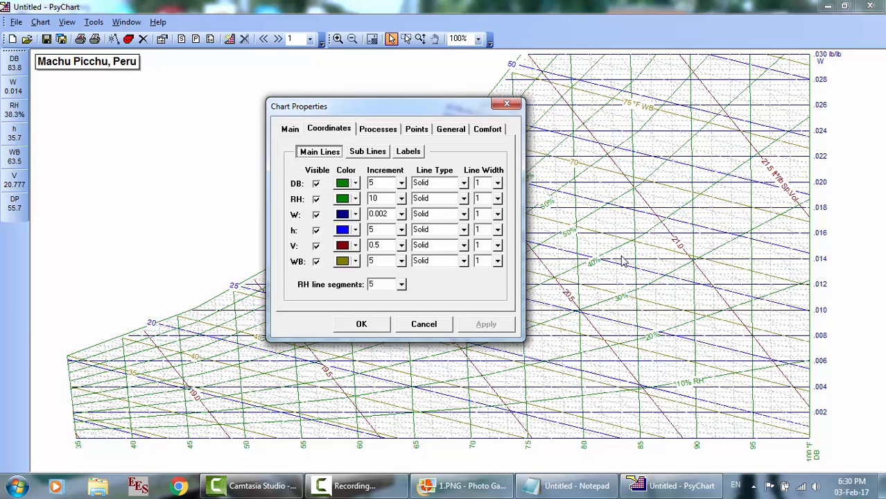
Step: Set the RH line segments to 100 and apply the change to the chart
double_click(379, 286)
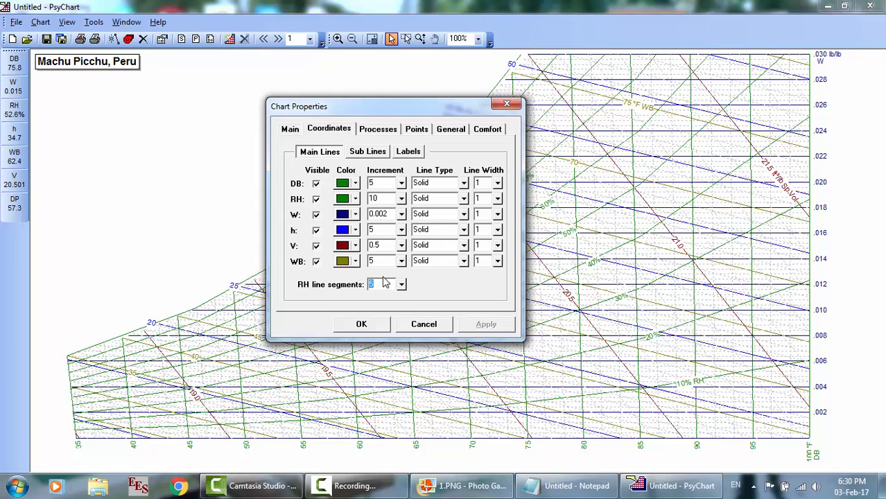
type("6")
left_click(486, 325)
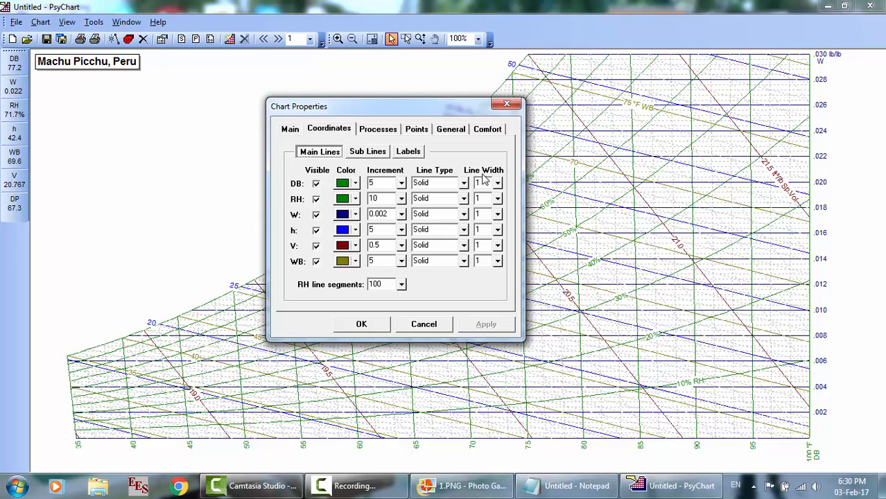
Step: Set the RH line segments to 30 in the main line settings
left_click(389, 284)
left_click_drag(388, 283, 361, 284)
type("30")
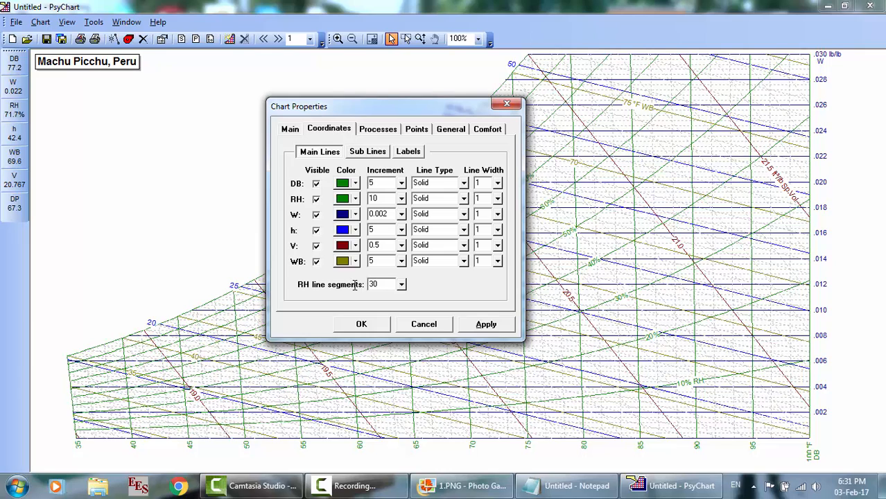
double_click(484, 182)
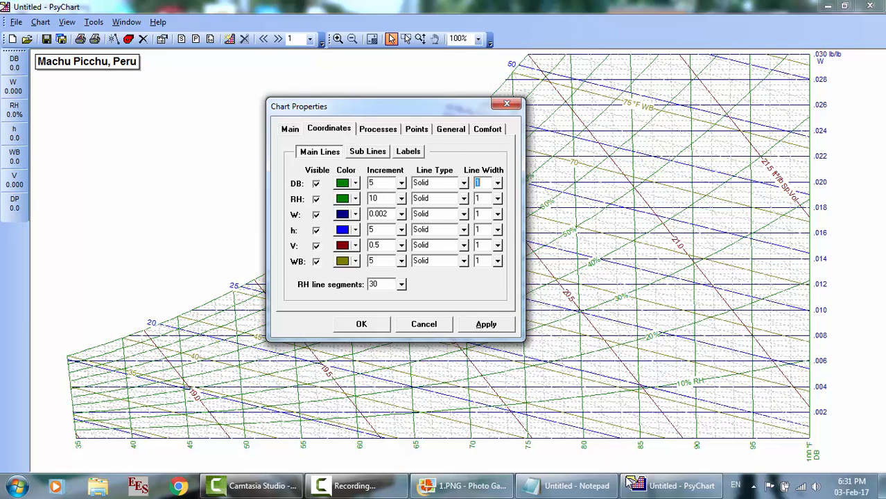
left_click(316, 494)
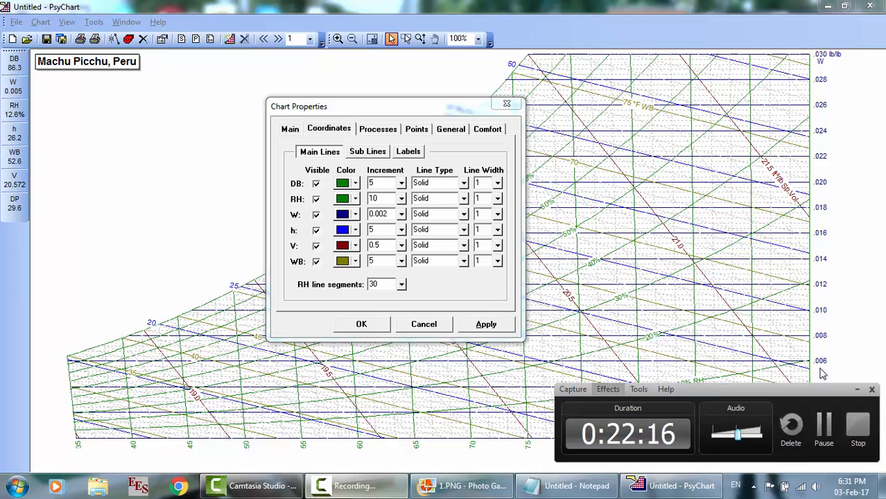
left_click(825, 429)
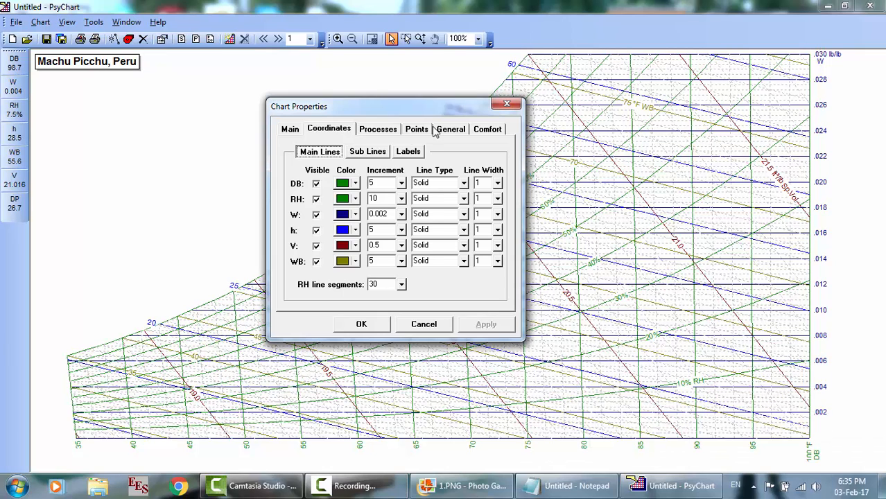
Step: Review the color, divisions and line type options for the DB sub lines
left_click(364, 154)
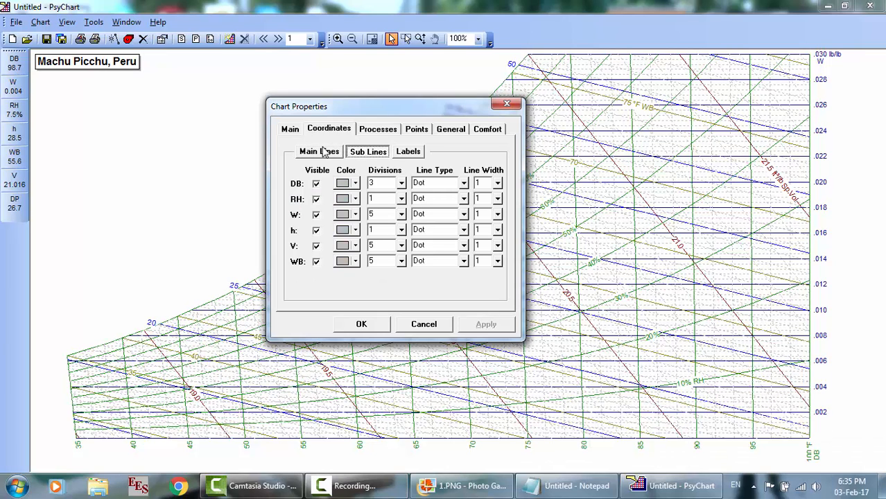
left_click(355, 184)
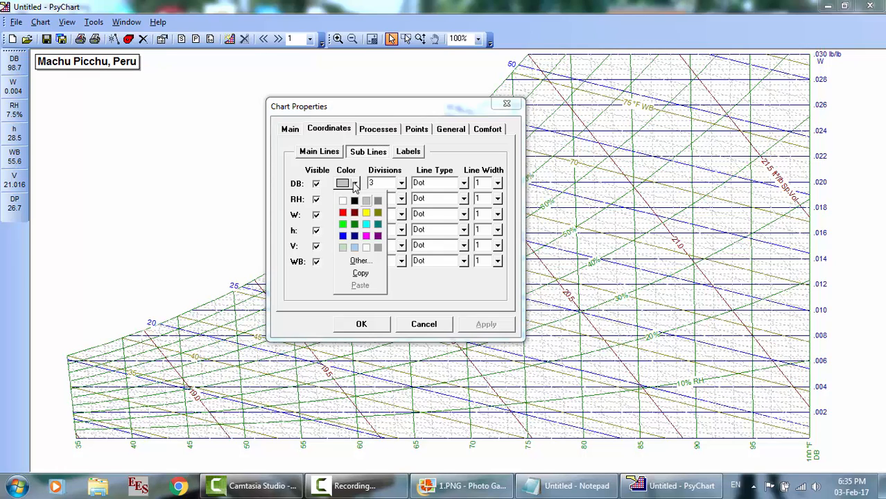
left_click(294, 173)
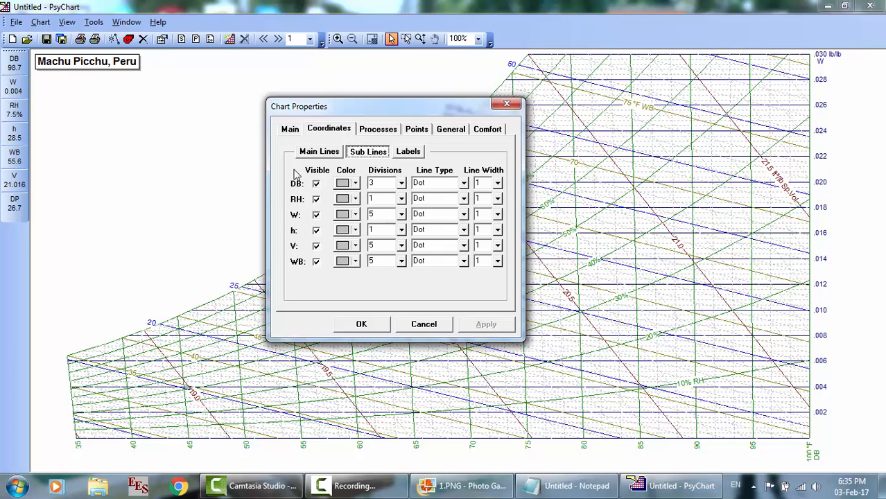
double_click(396, 183)
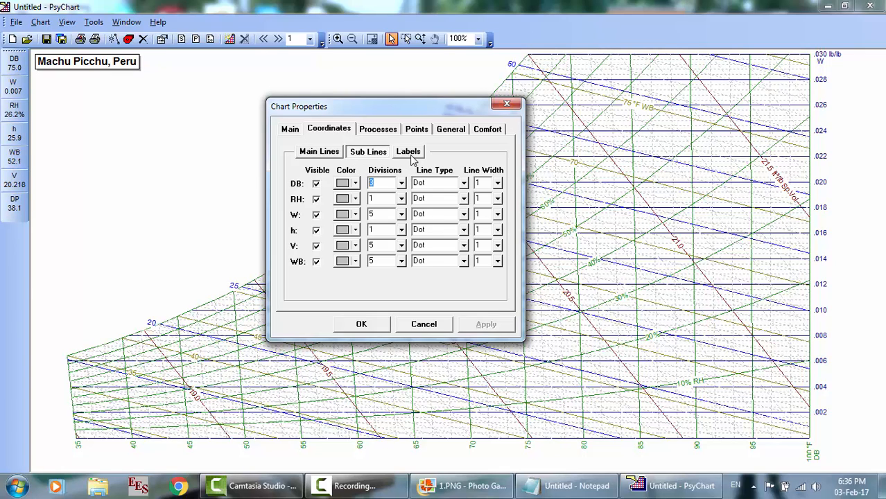
left_click(464, 183)
left_click(464, 186)
key("Tab")
Step: Check the line width guidance for the DB main lines and return to the sub line settings
left_click(336, 153)
left_click(494, 183)
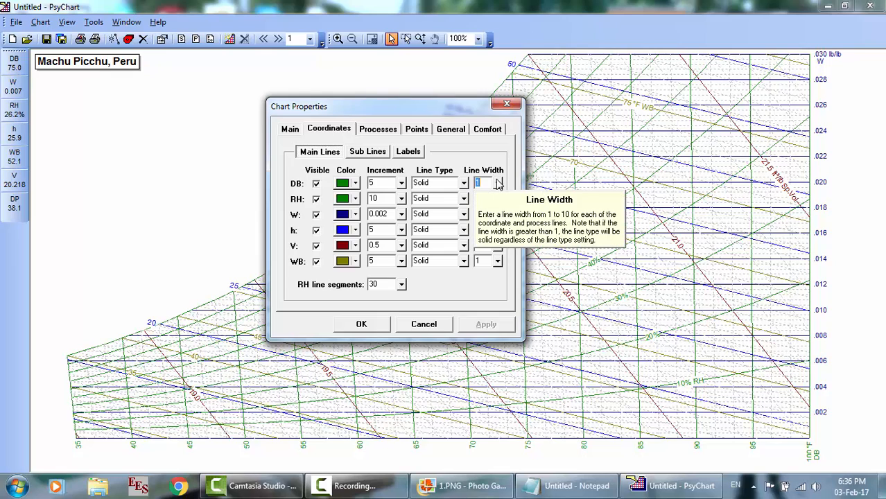
left_click(368, 152)
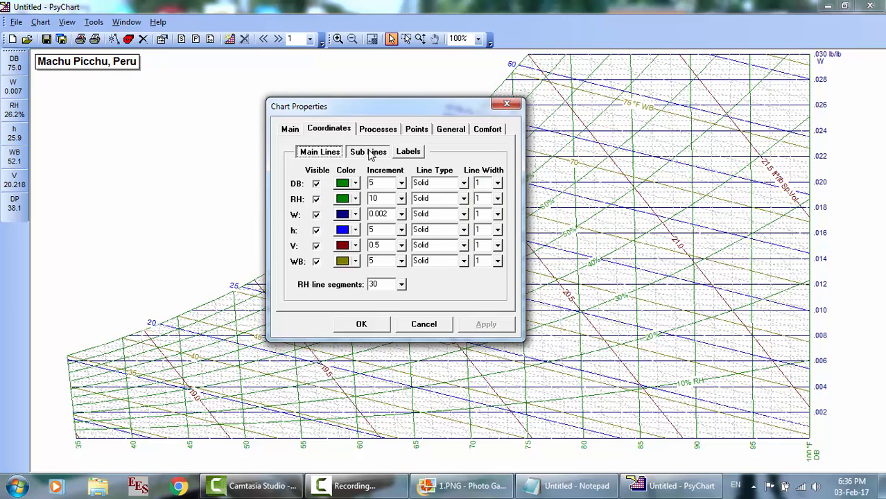
left_click(393, 486)
left_click(825, 429)
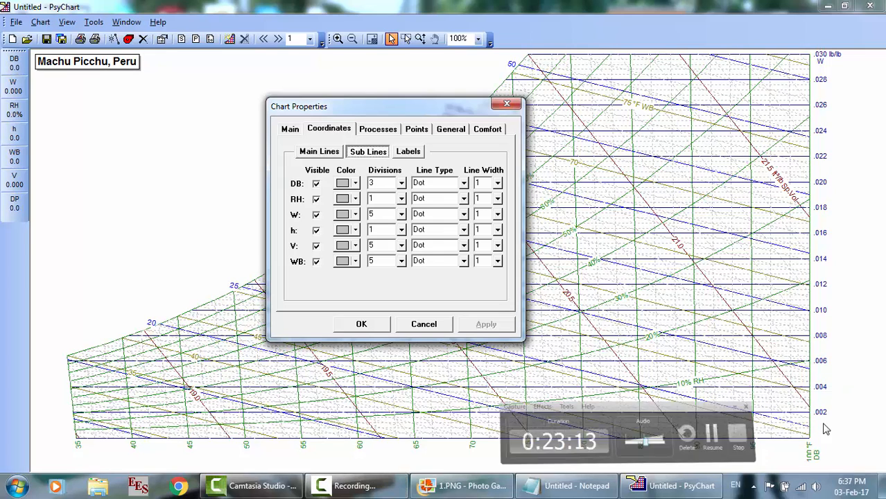
Step: Review the label value guidance and the font options for the DB coordinate labels
left_click(412, 152)
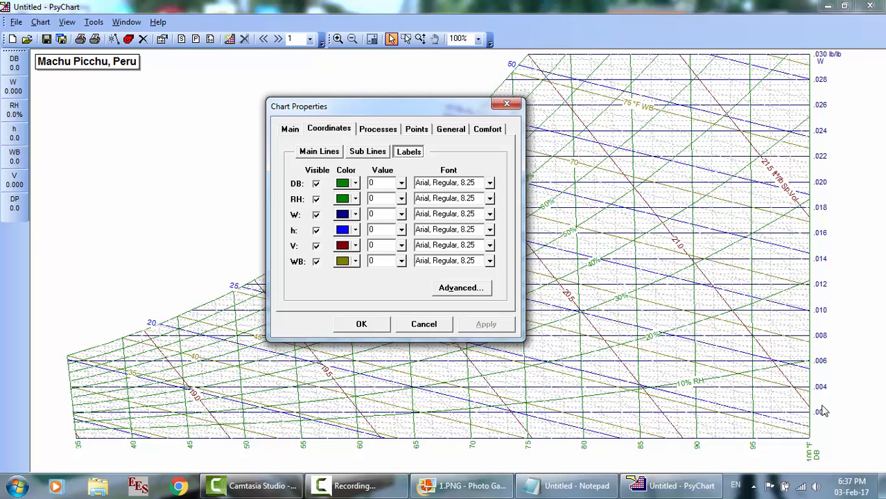
double_click(389, 183)
mouse_move(402, 190)
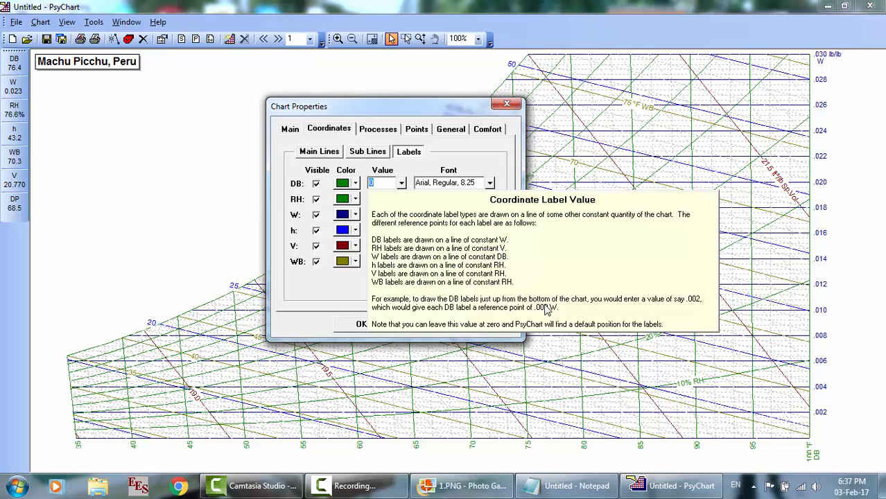
left_click(448, 158)
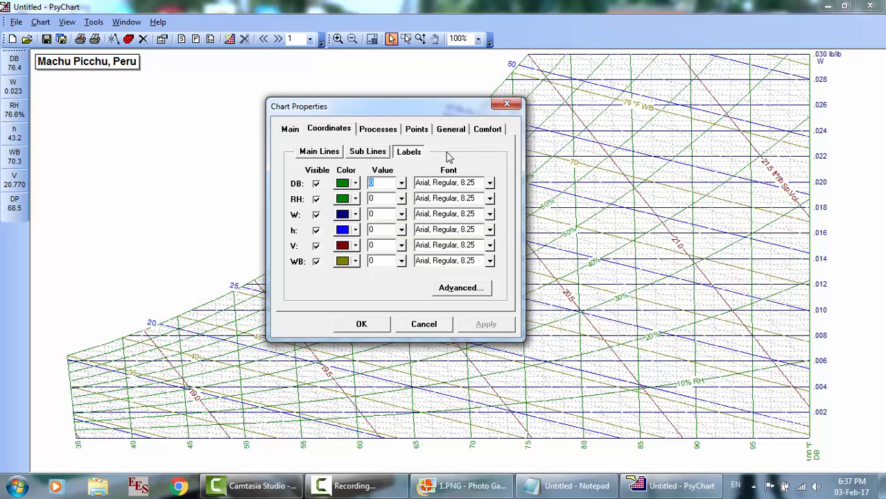
left_click(488, 184)
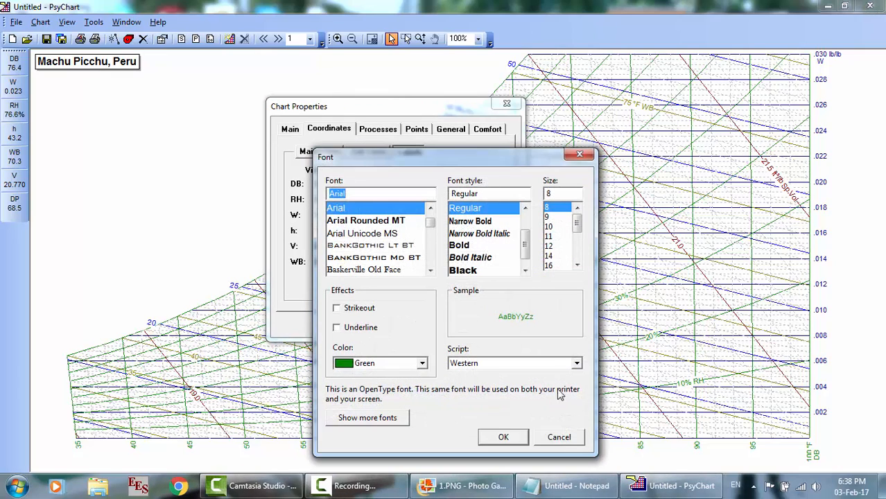
left_click(561, 436)
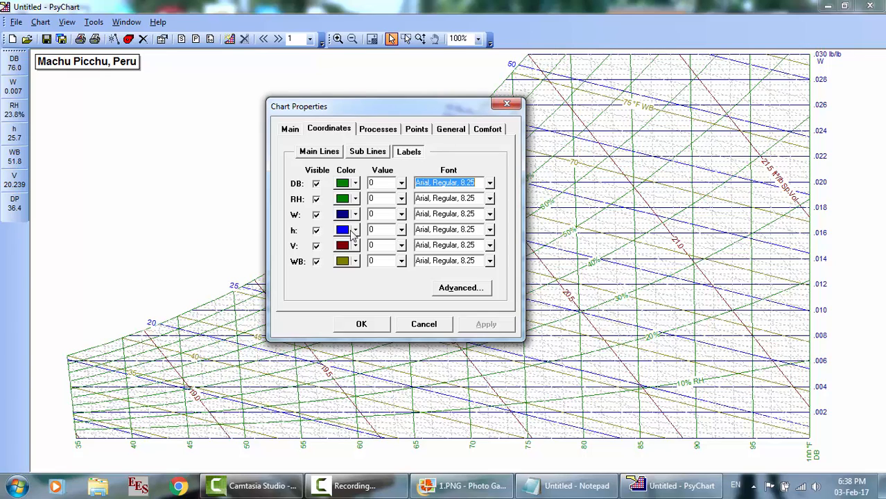
Step: Examine the advanced alignment and X-offset settings of the DB coordinate label, and close them without saving
left_click(469, 293)
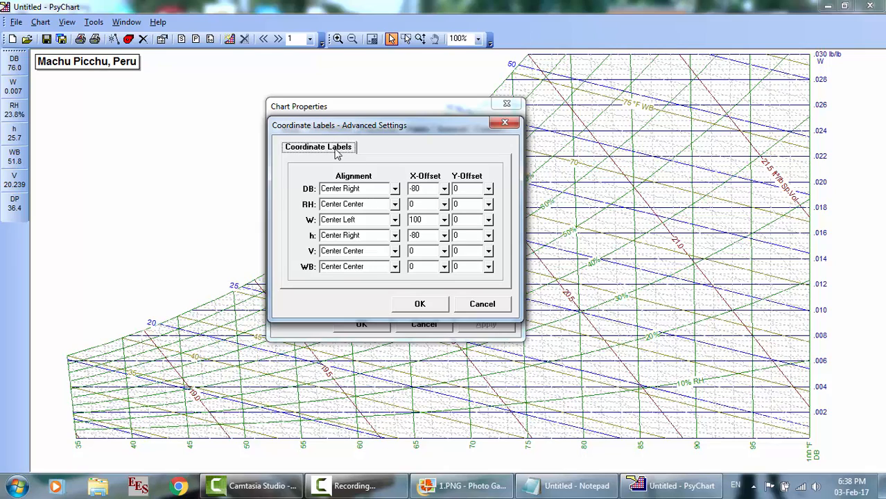
left_click(394, 189)
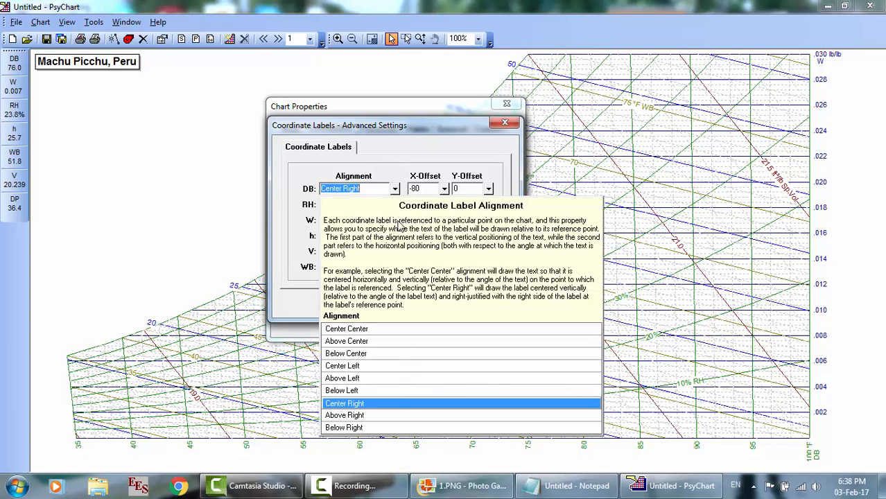
left_click(390, 149)
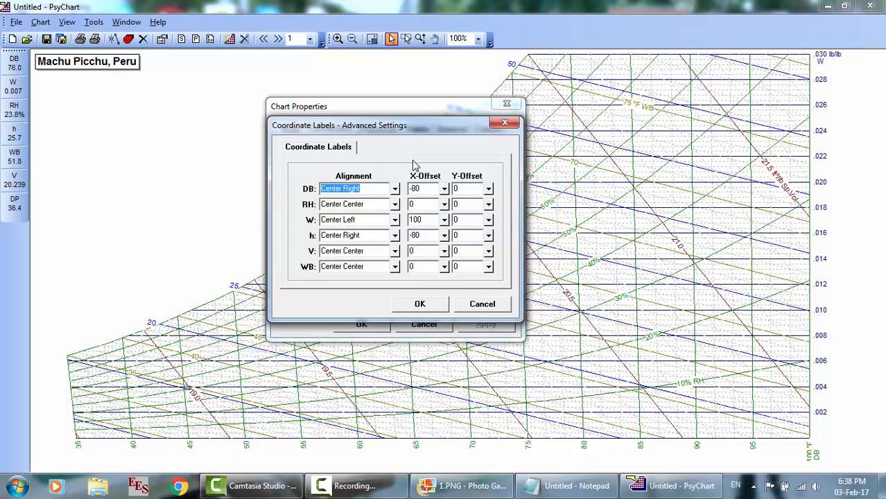
left_click(444, 189)
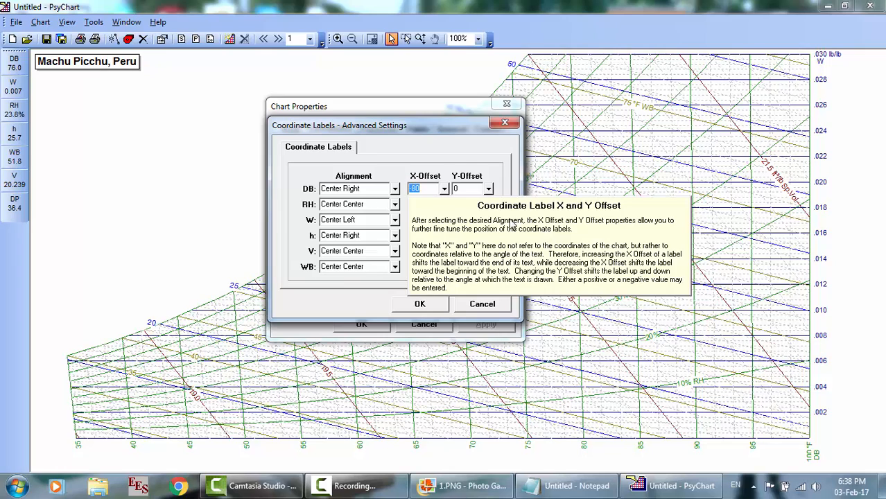
left_click(450, 144)
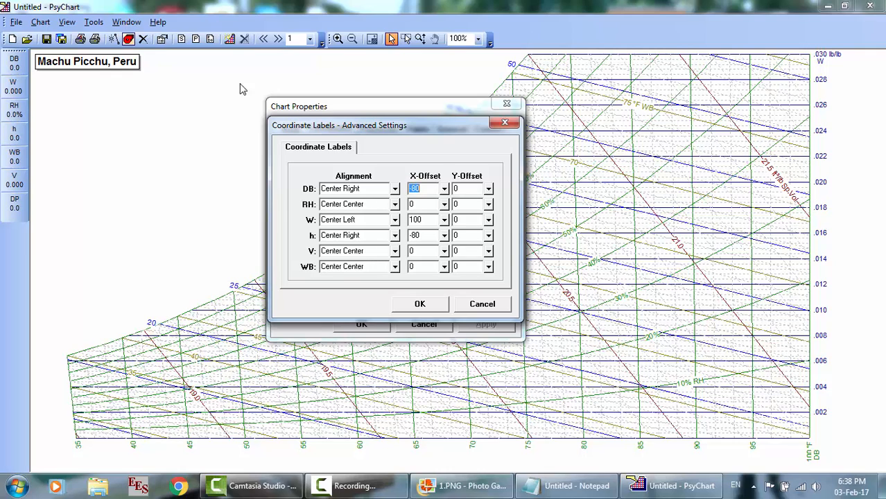
left_click(496, 310)
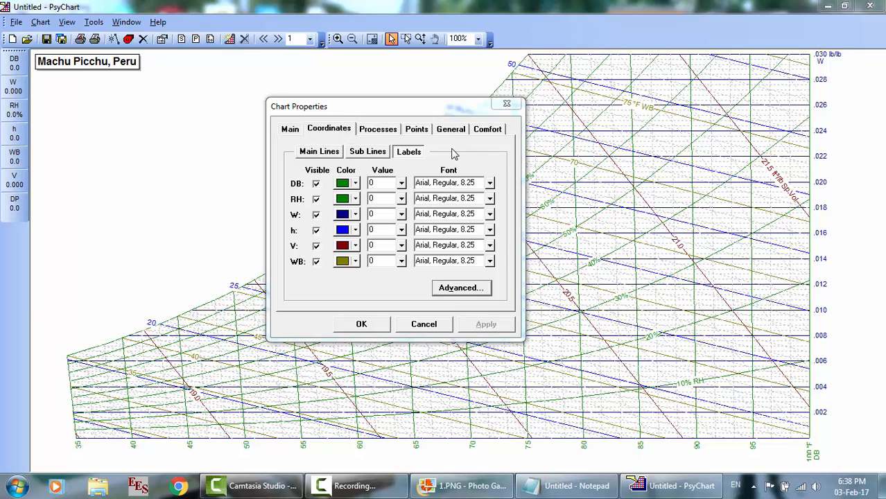
left_click(458, 290)
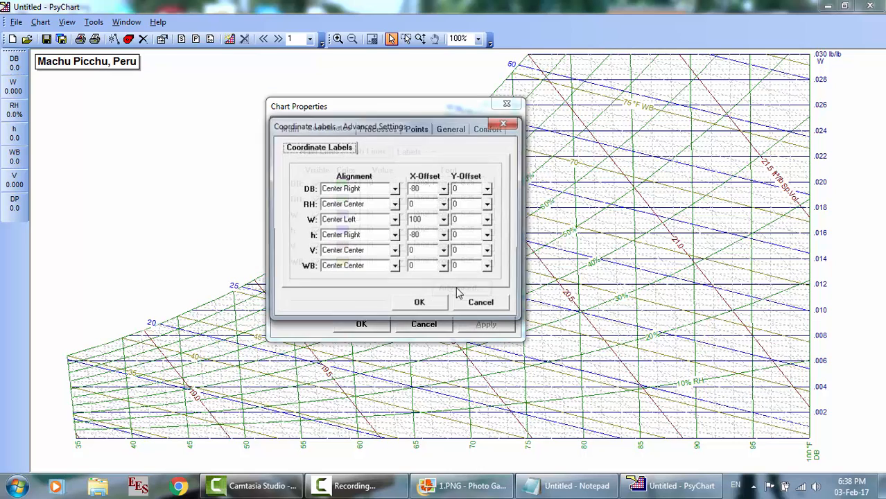
left_click(494, 307)
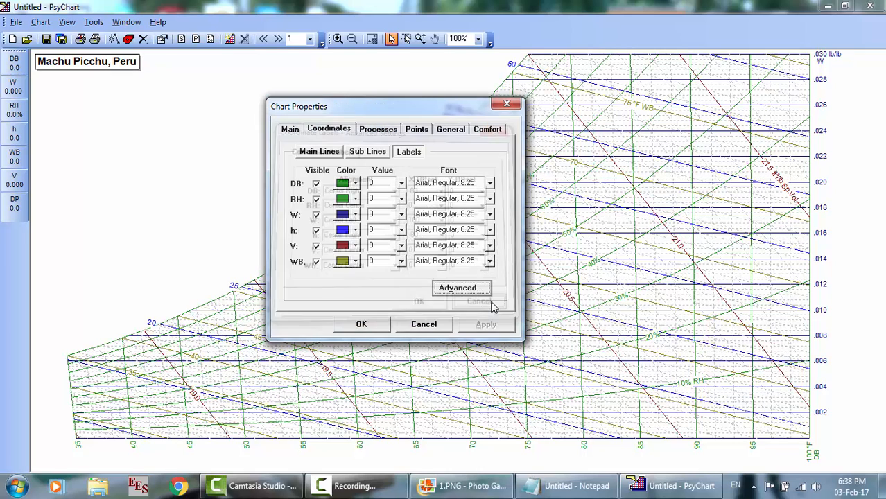
left_click(389, 494)
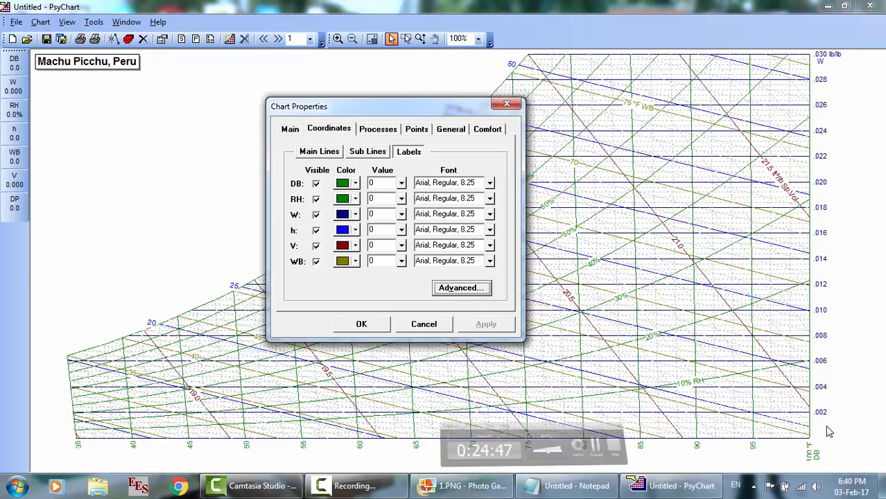
Step: Review the state point color, size, font and label position settings, and cancel out of the chart properties
left_click(420, 132)
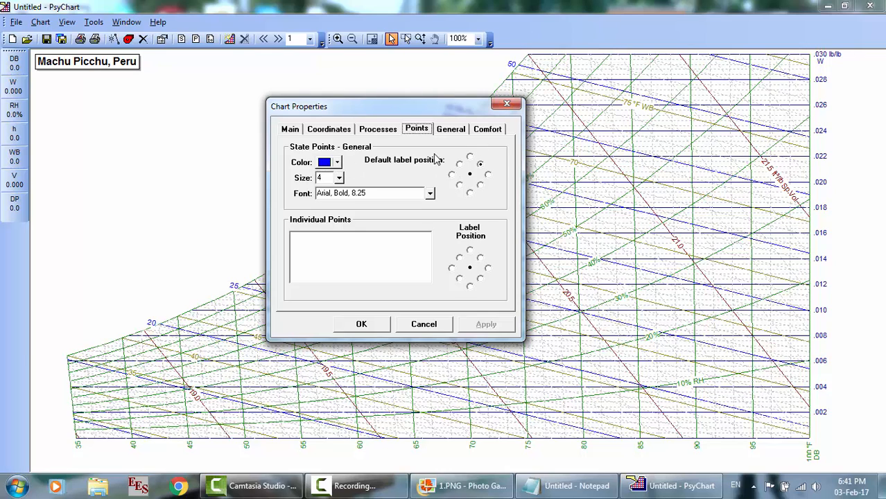
left_click_drag(431, 107, 250, 133)
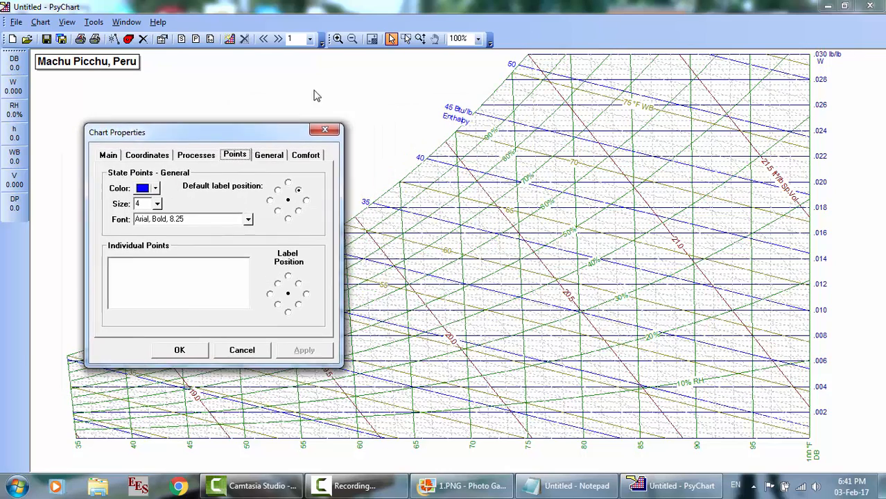
left_click_drag(314, 95, 504, 113)
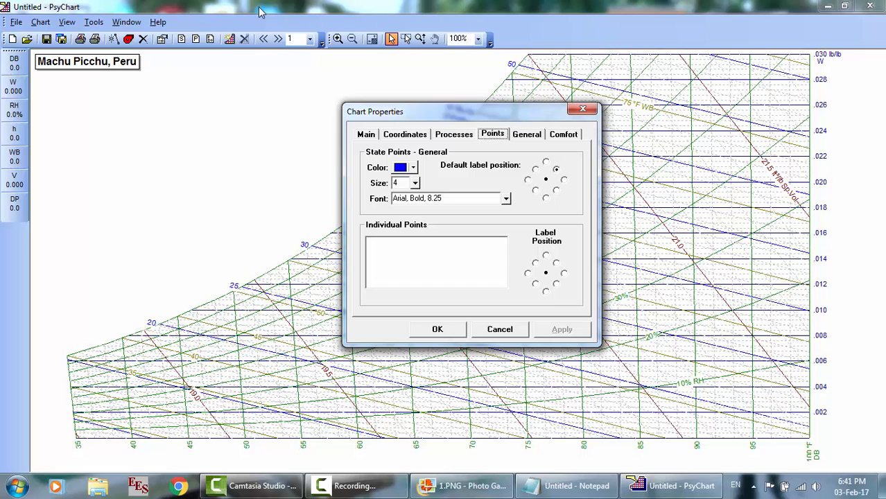
left_click(278, 40)
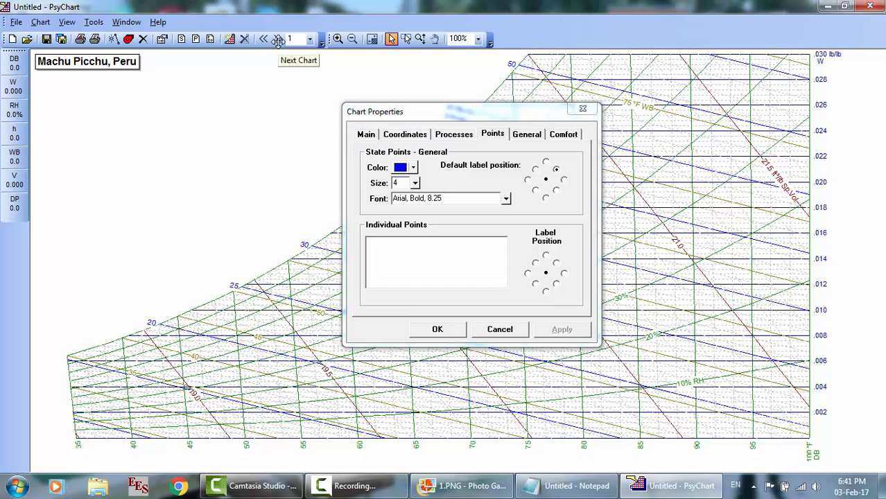
left_click(517, 328)
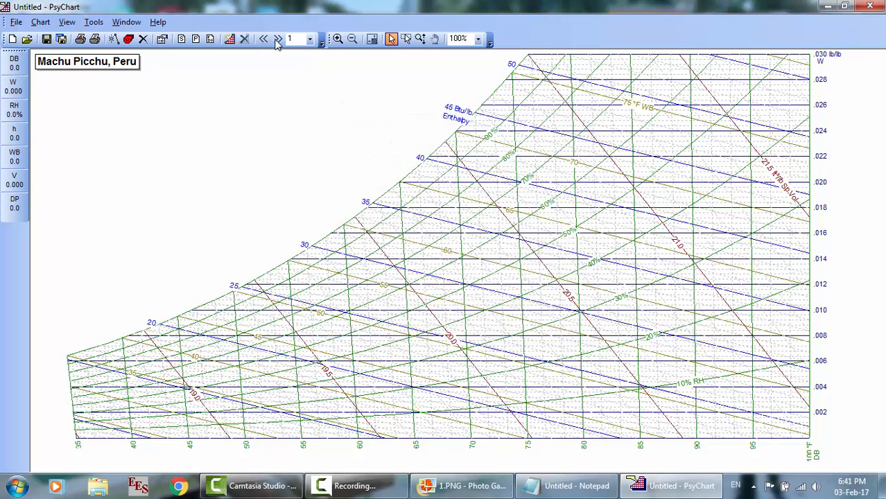
Step: Reopen the chart properties, switch the units to Metric and accept the change
left_click(67, 22)
mouse_move(44, 25)
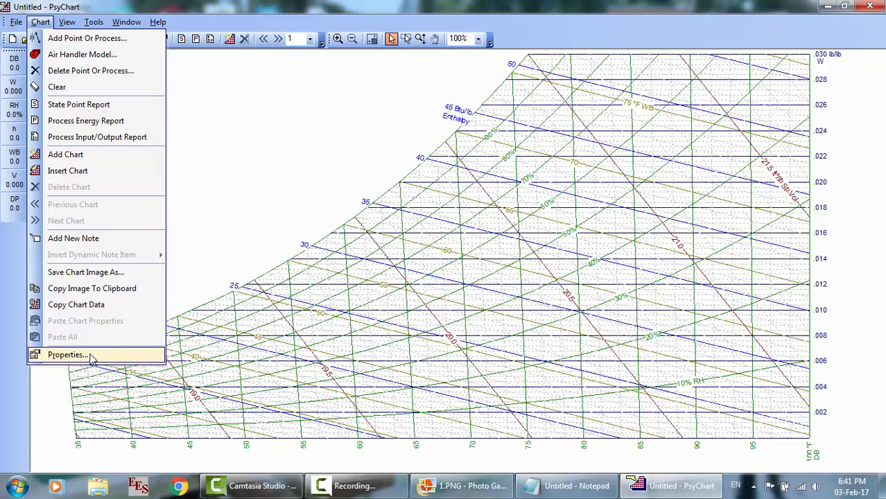
left_click(68, 355)
left_click(548, 186)
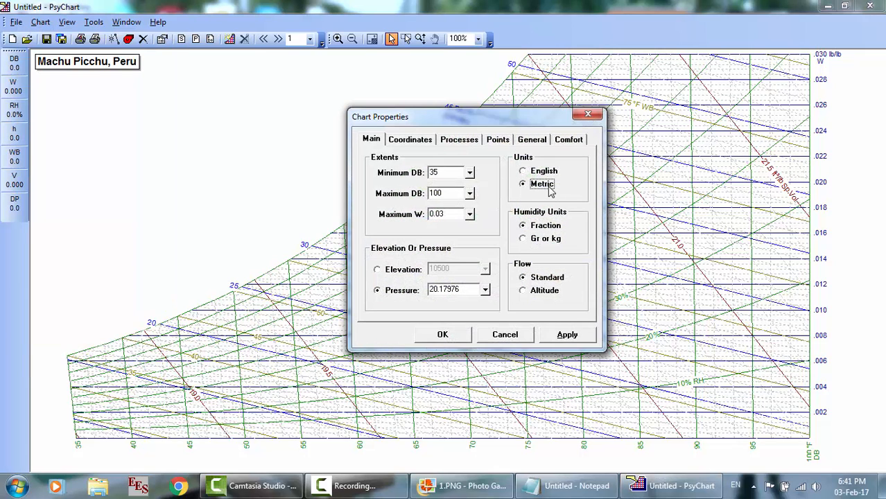
left_click(464, 334)
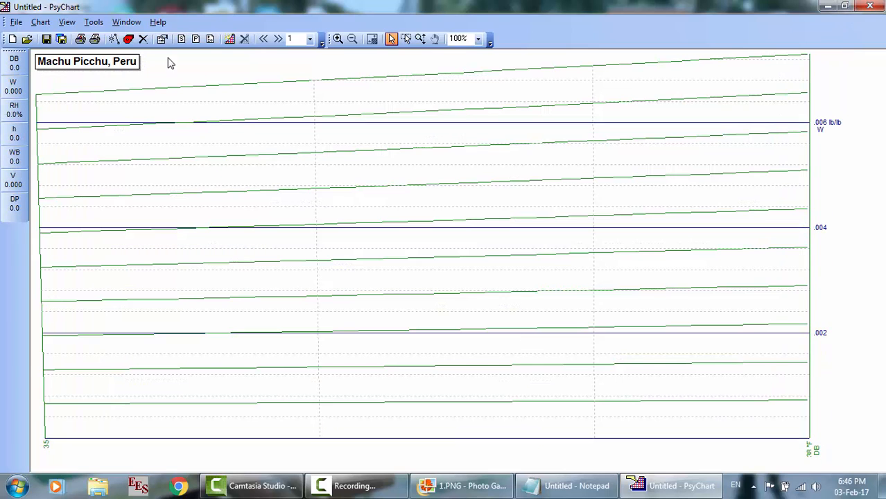
Step: Reopen the chart properties, choose Metric units and set the minimum dry bulb to 1.67
left_click(40, 21)
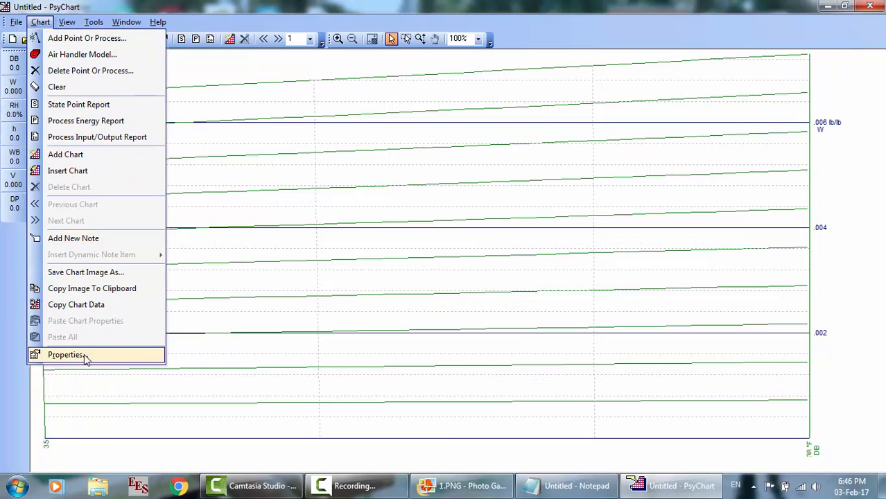
left_click(86, 355)
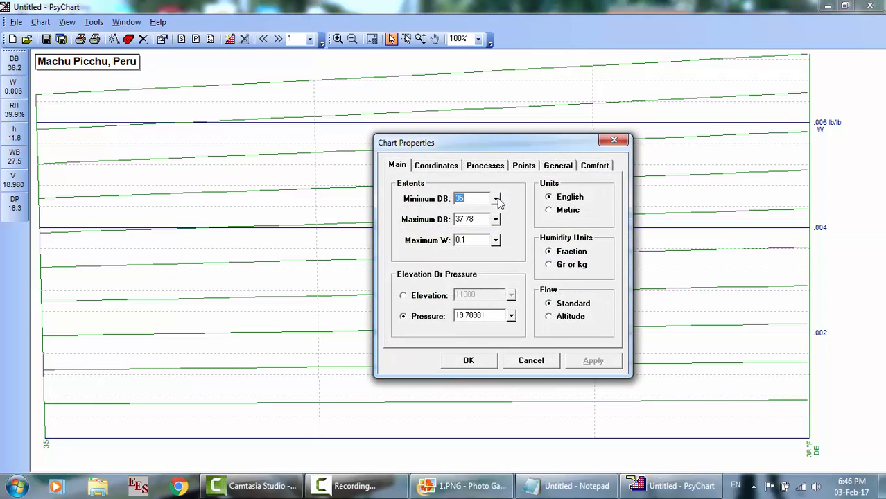
left_click(565, 211)
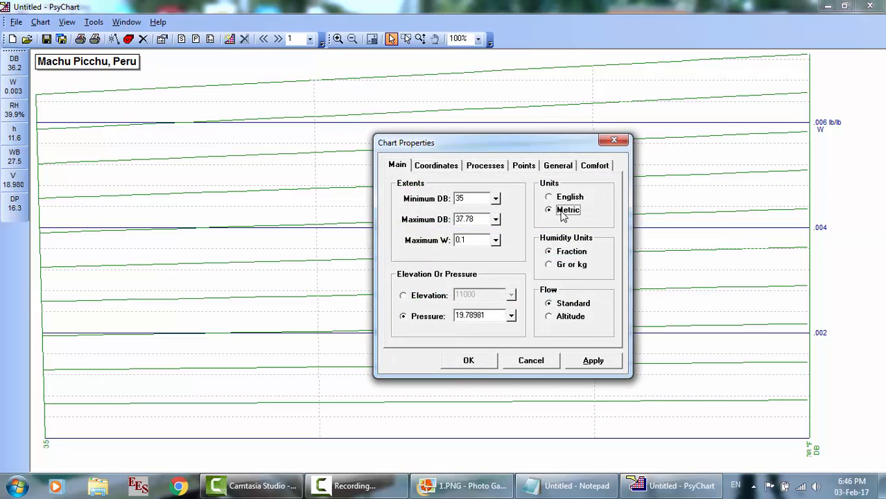
left_click(496, 200)
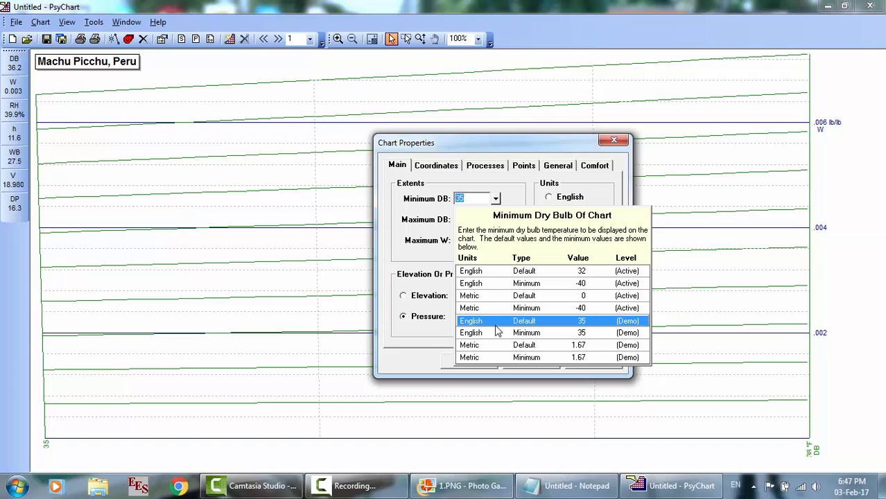
left_click(536, 351)
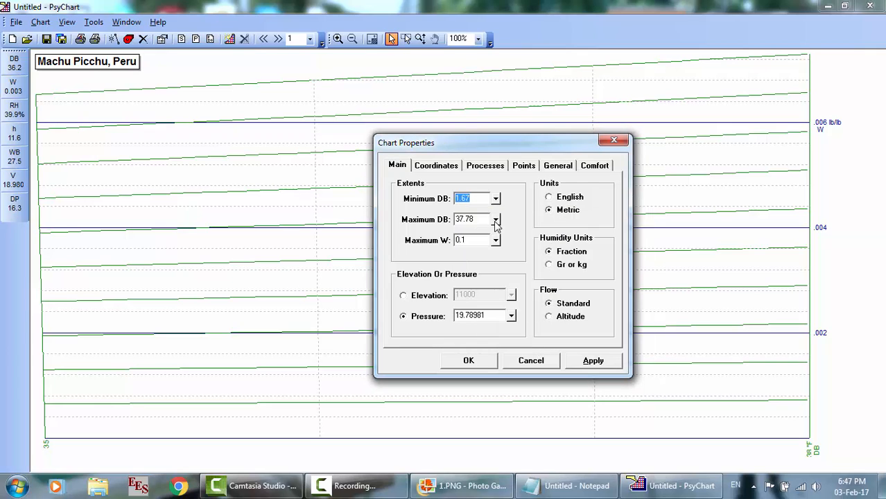
Step: Set the maximum dry bulb to the metric 37.78 and the maximum humidity ratio to 1000, and apply the changes
left_click(495, 222)
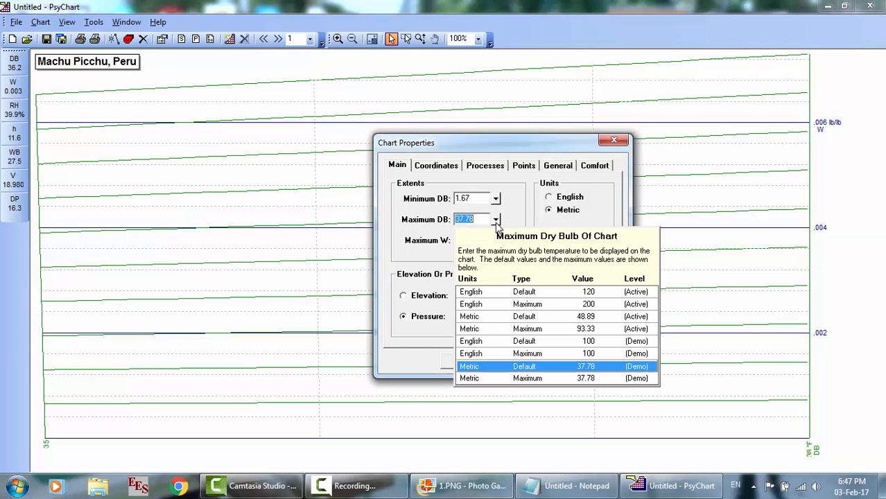
left_click(544, 373)
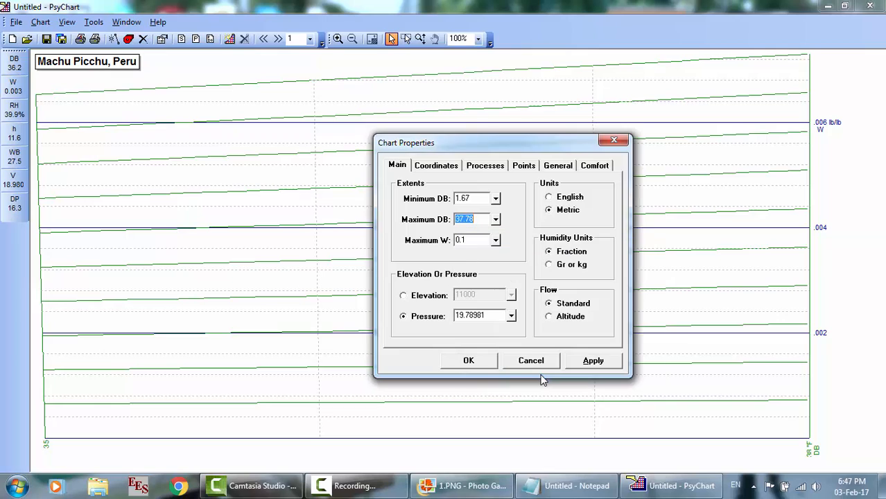
left_click(495, 241)
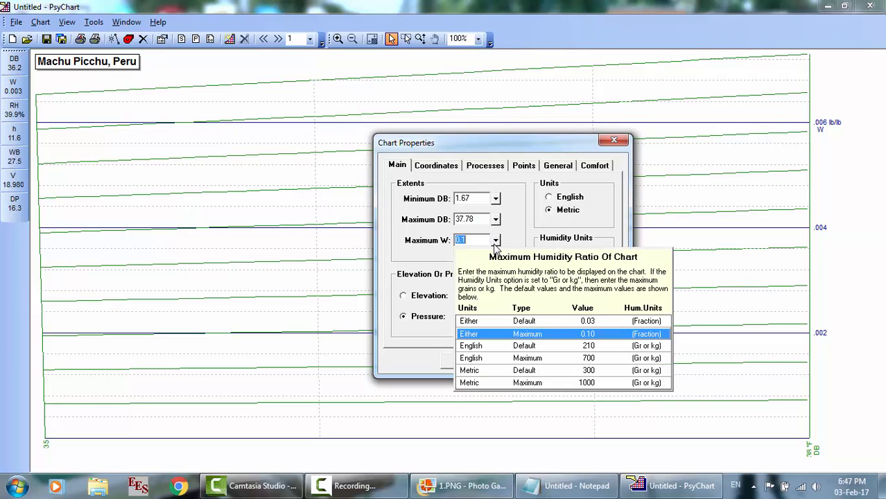
left_click(541, 383)
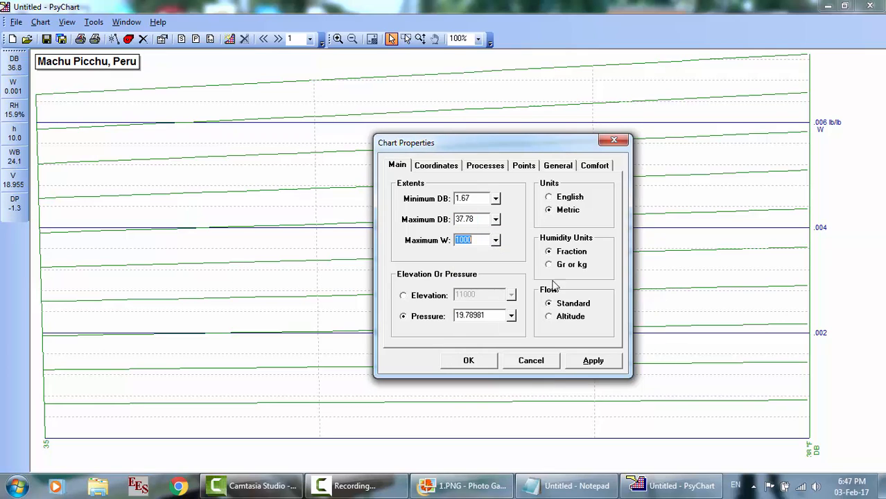
left_click(595, 363)
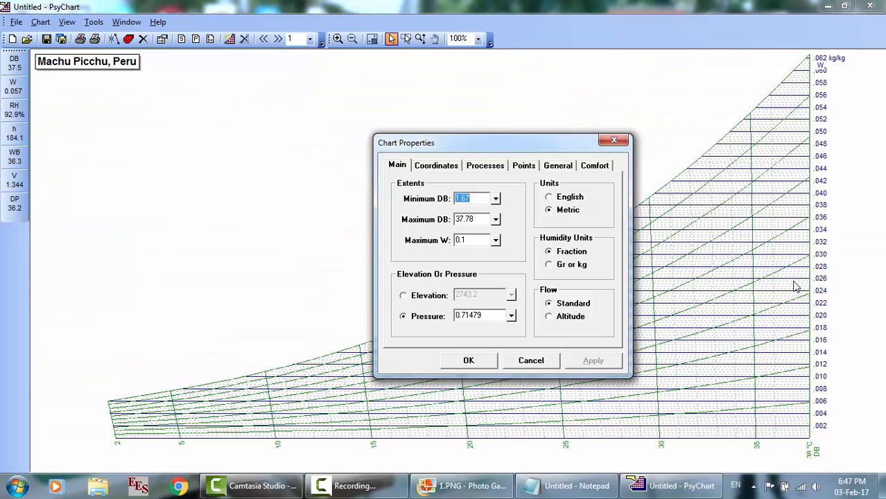
Step: Switch the chart units to English and set the minimum dry bulb to 35
left_click(567, 199)
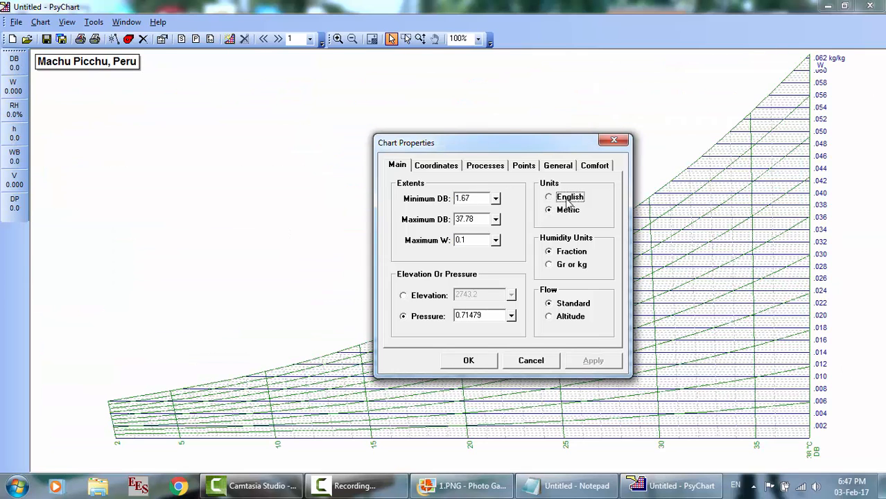
left_click(495, 199)
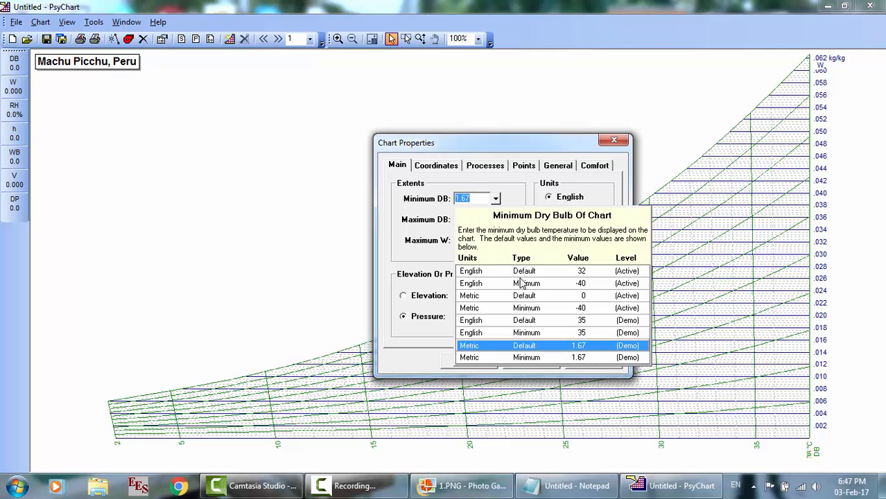
left_click(537, 290)
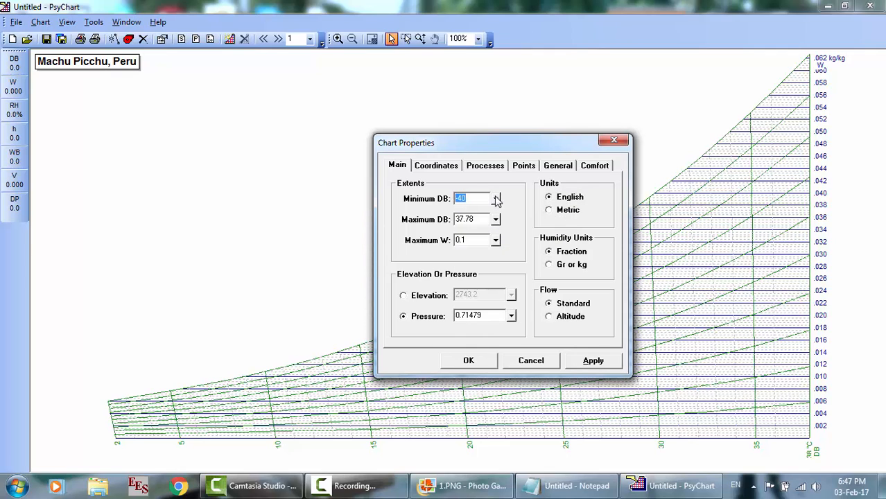
left_click(497, 200)
type("35")
key("Tab")
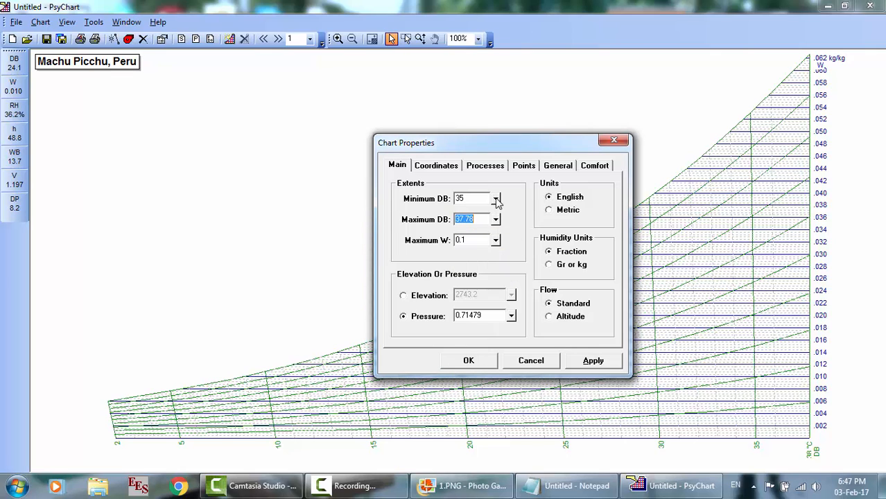
Step: Set the maximum humidity ratio to 210 and the minimum dry bulb to -40, and apply the changes
left_click(496, 240)
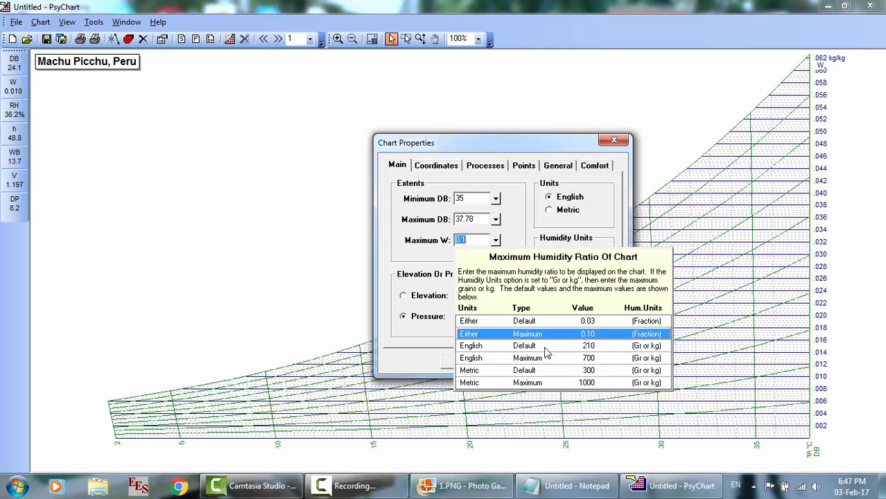
left_click(546, 345)
left_click(495, 200)
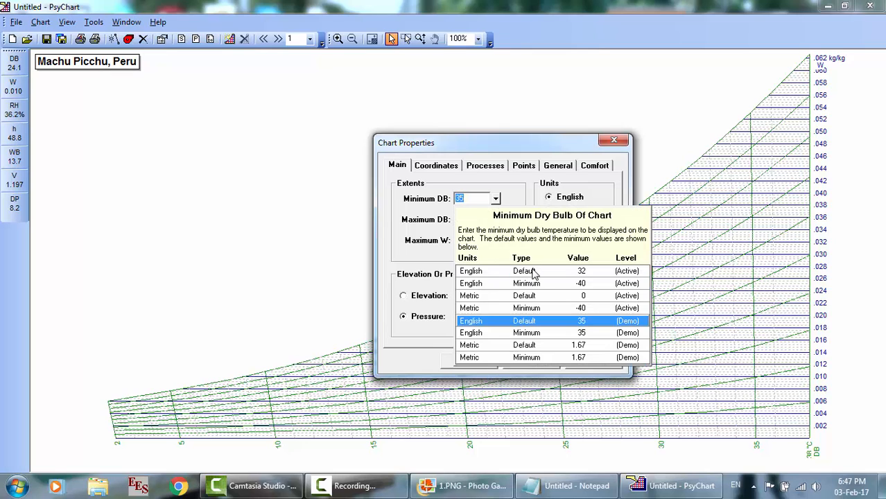
left_click(537, 285)
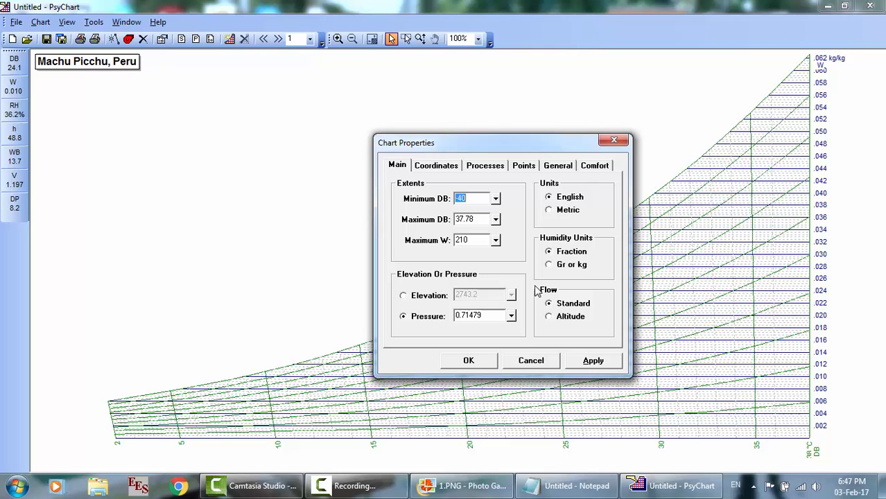
left_click(590, 361)
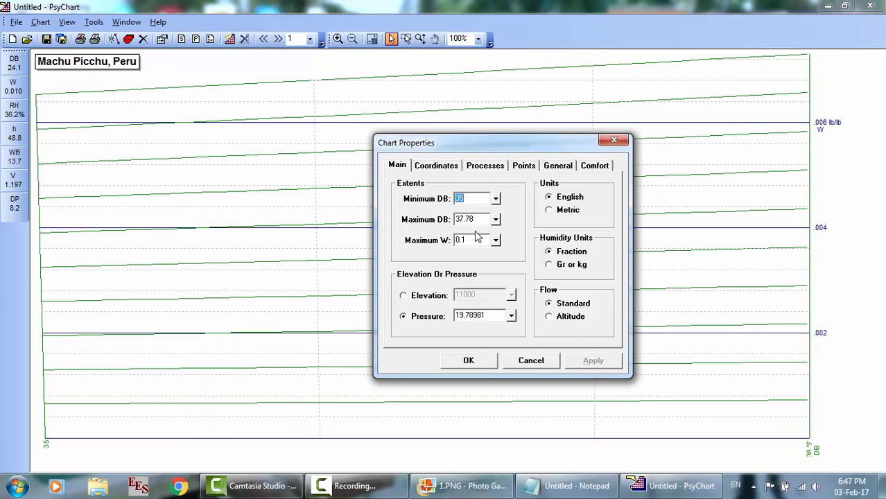
Step: Set the minimum dry bulb to 32 and the maximum dry bulb to the English maximum, applying each, and accept the properties
left_click(496, 199)
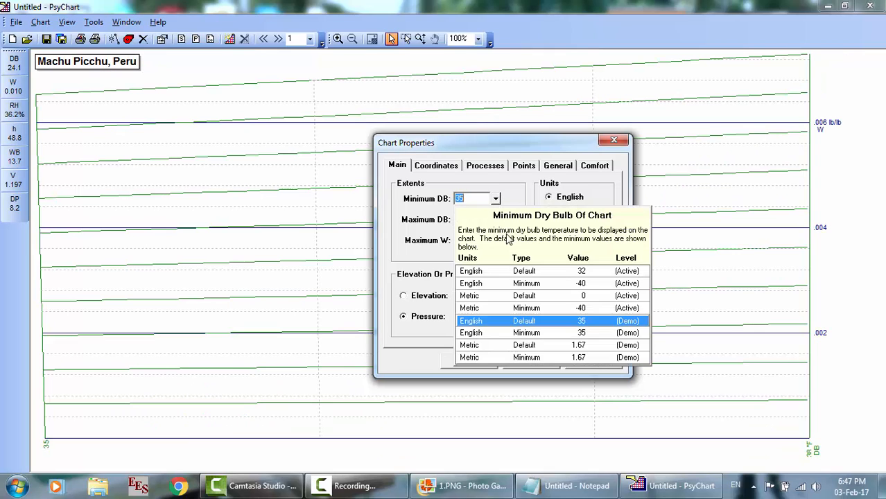
left_click(534, 276)
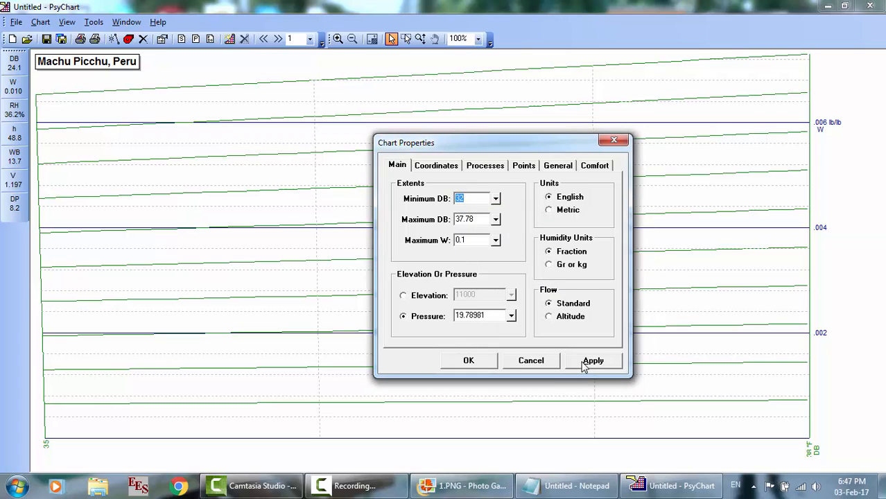
left_click(590, 361)
left_click(495, 219)
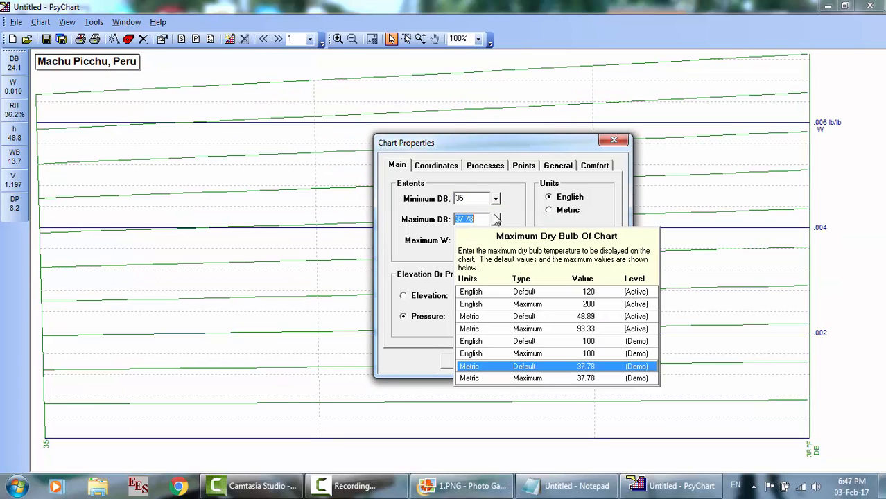
left_click(529, 306)
left_click(593, 361)
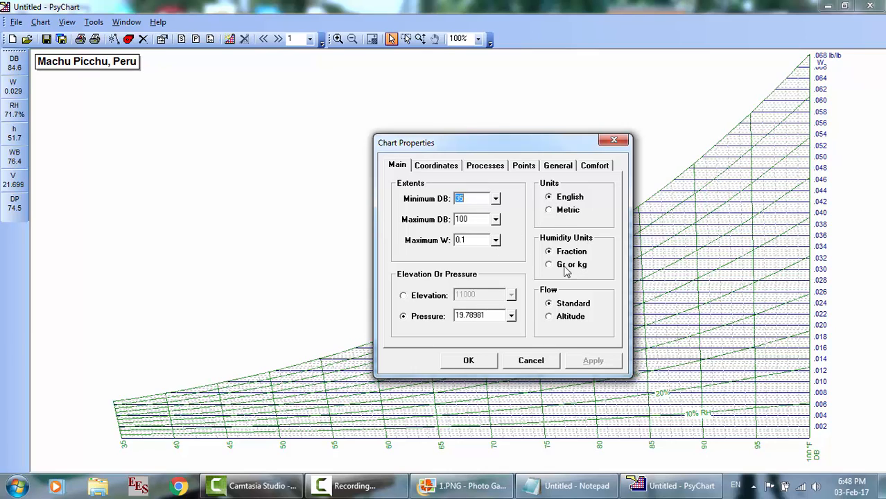
left_click(474, 363)
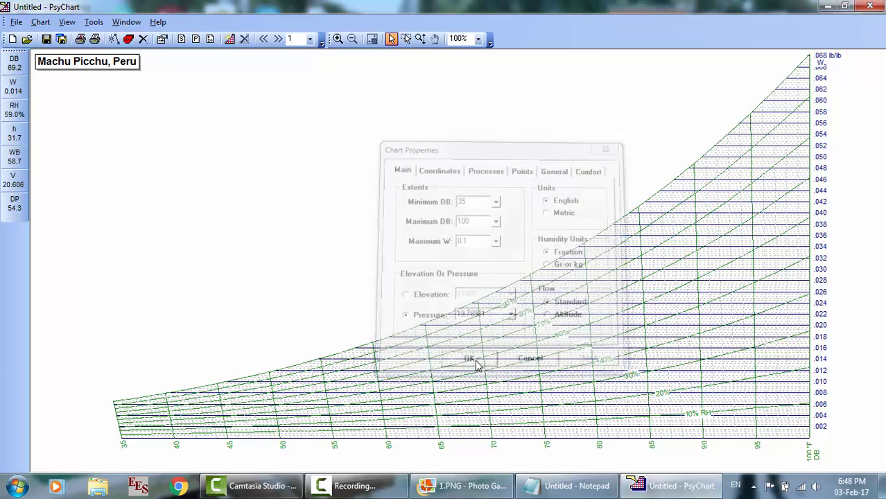
Step: Reopen the chart properties and apply Metric units
left_click(40, 21)
left_click(90, 355)
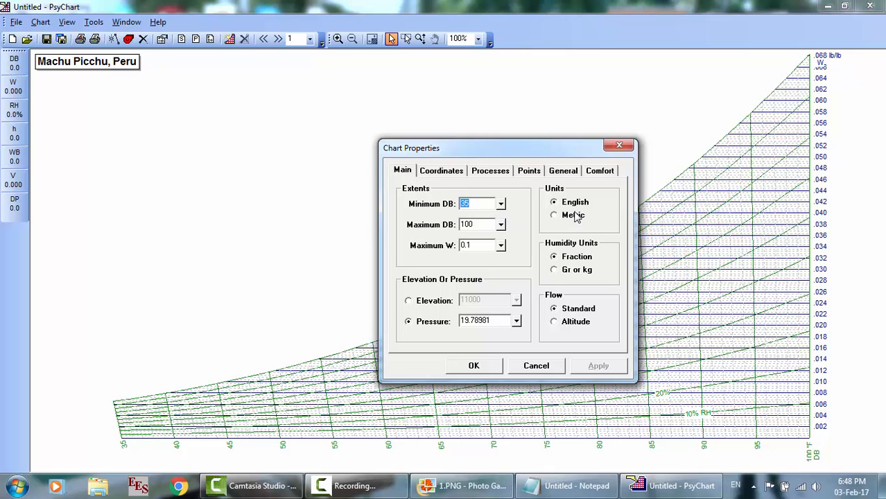
left_click(559, 216)
left_click(597, 365)
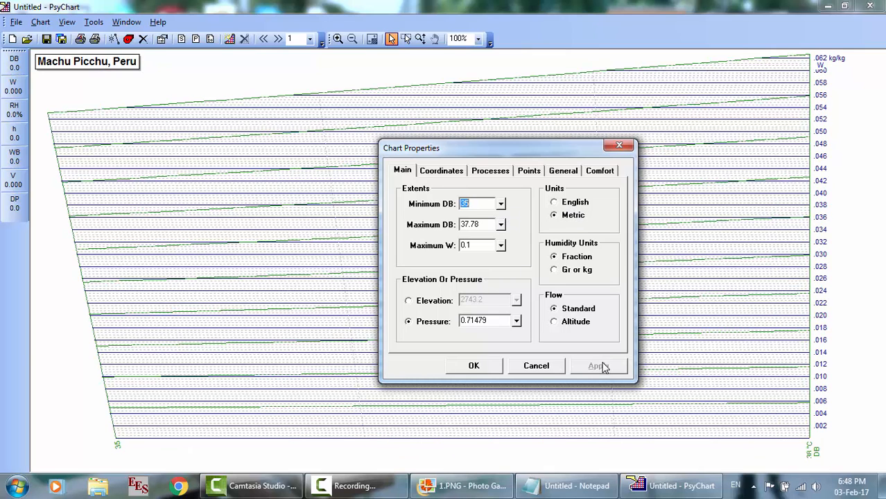
Step: Set the minimum dry bulb to the metric -40 and the maximum to 37.78, apply the extents and accept the properties
left_click(501, 204)
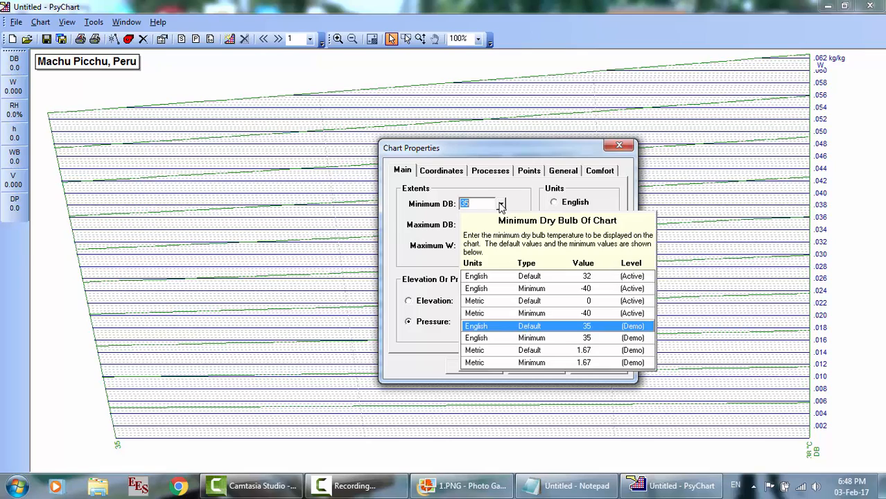
left_click(546, 313)
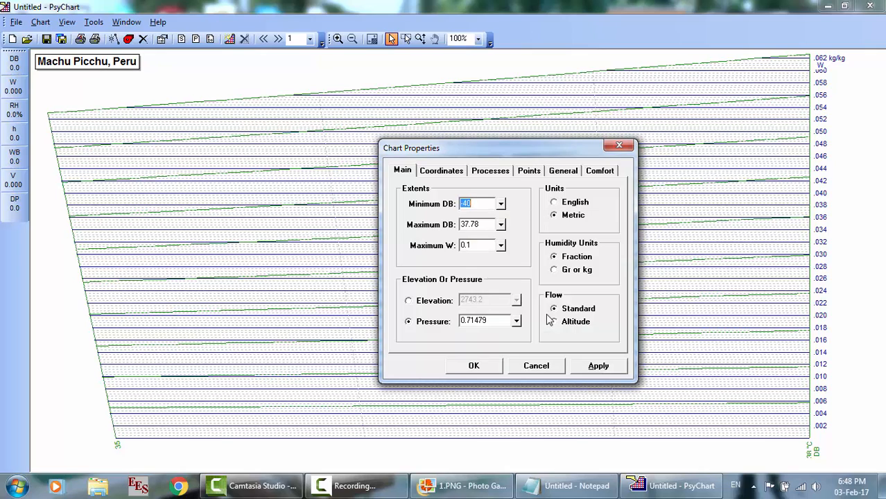
left_click(504, 228)
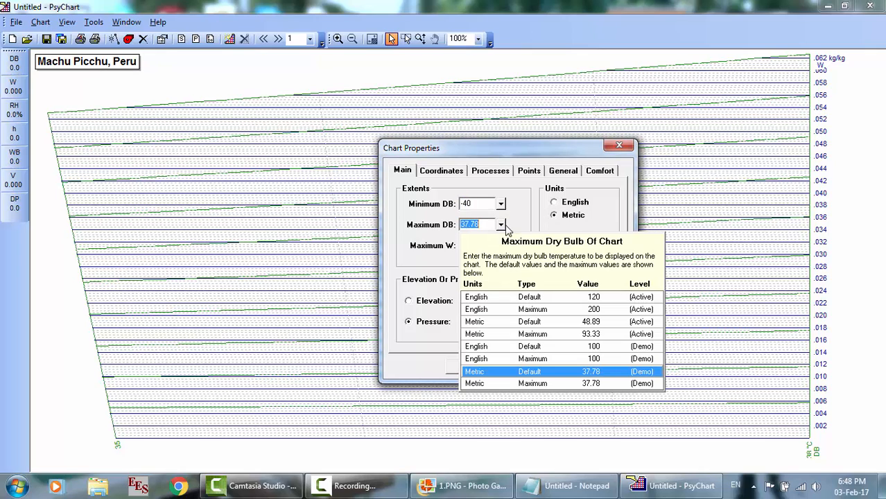
left_click(557, 384)
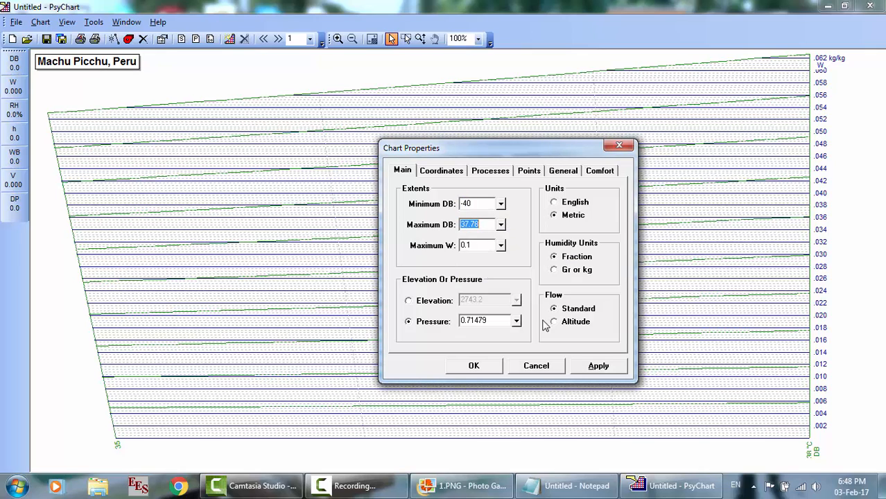
left_click(598, 367)
left_click(498, 372)
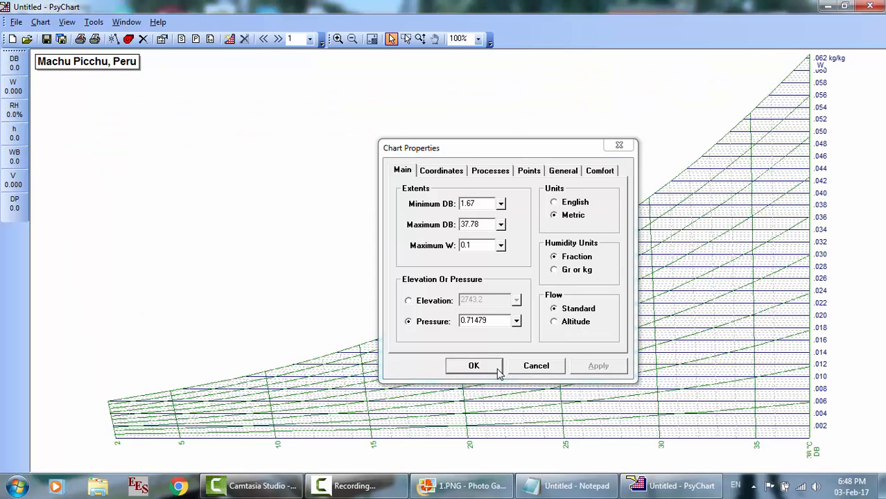
Step: Create a state point named S with a dry bulb of 25 and a relative humidity of 40
left_click(64, 23)
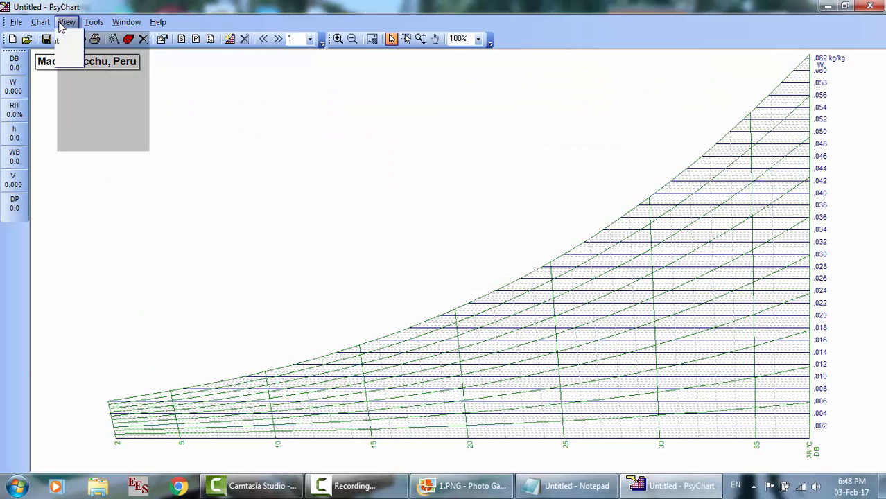
left_click(62, 35)
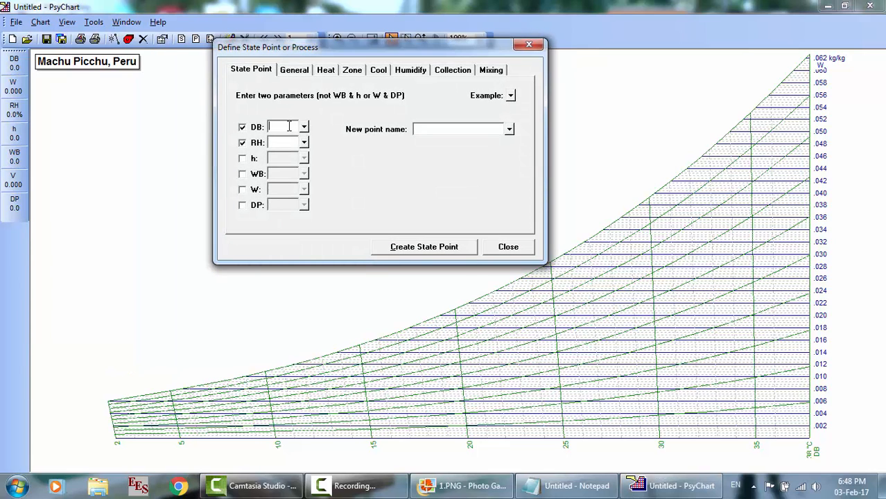
type("25")
type("S")
left_click(451, 252)
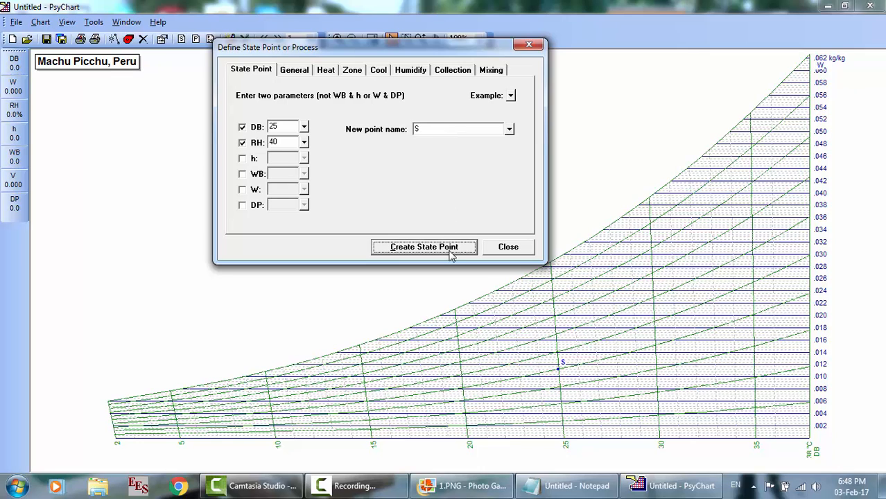
Step: Try to create a heat process from point S to a dry bulb of 25 with flow 10 and new point E
left_click(325, 71)
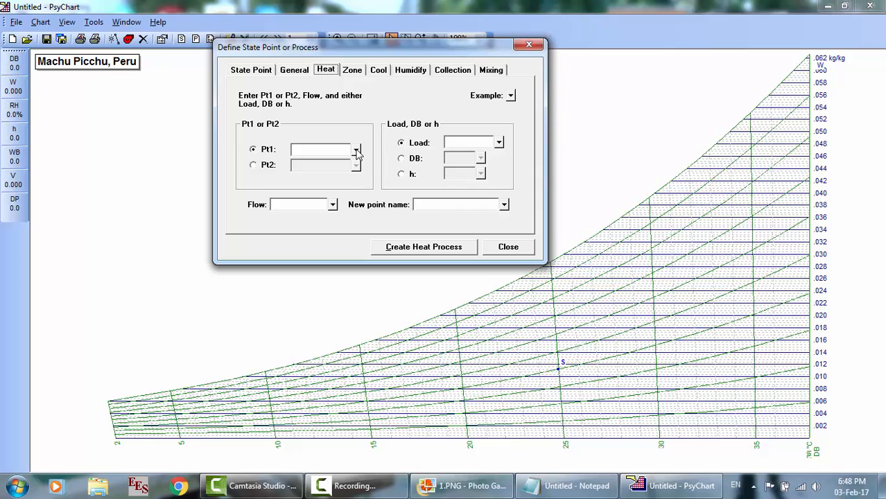
left_click(308, 151)
double_click(313, 222)
left_click(418, 158)
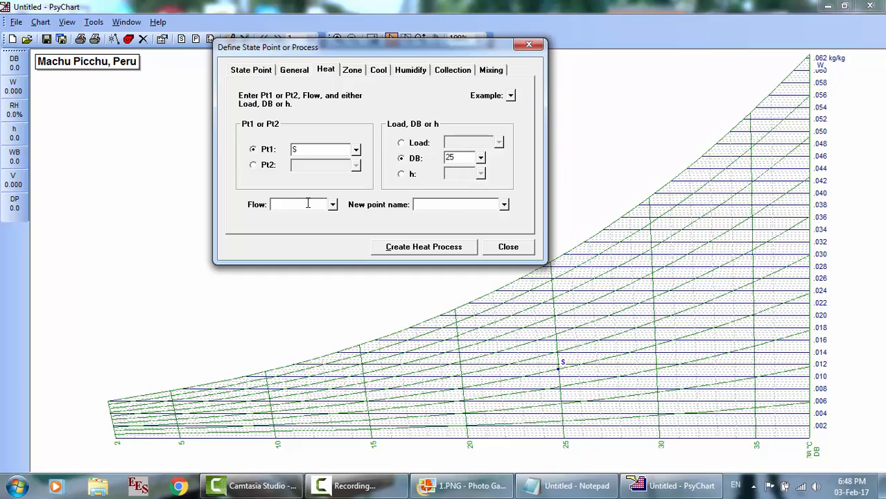
type("10")
left_click(465, 249)
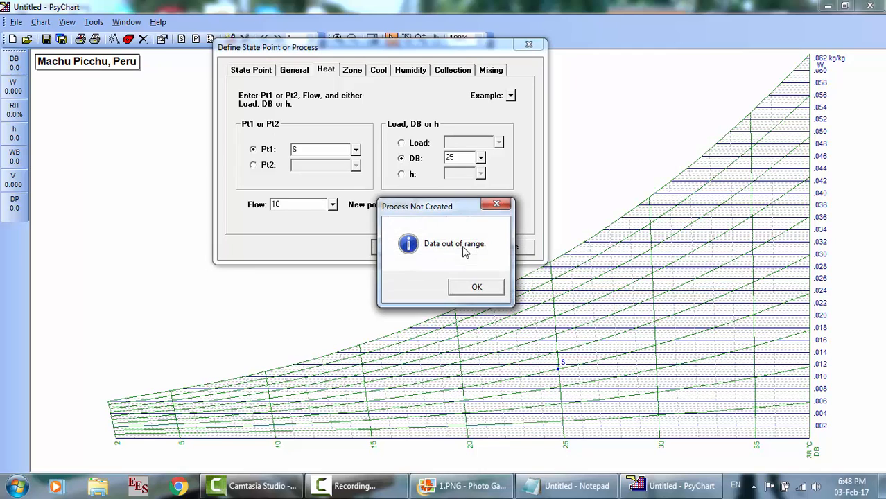
left_click(479, 288)
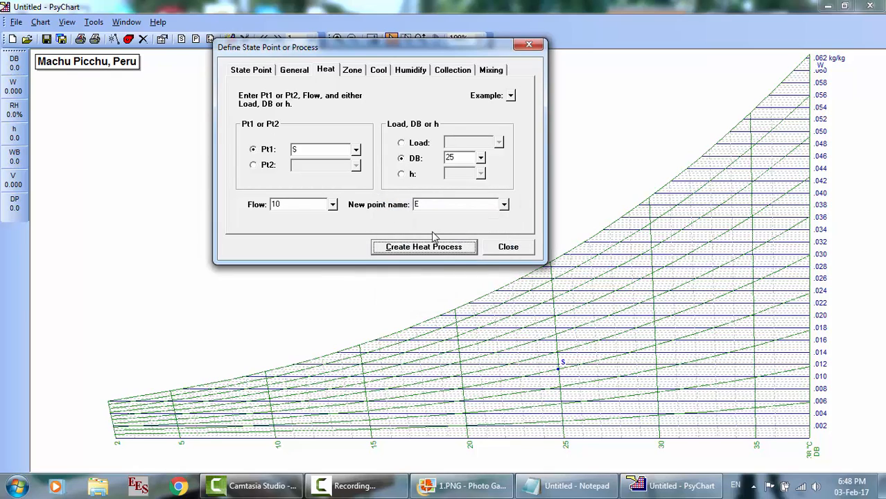
left_click(380, 489)
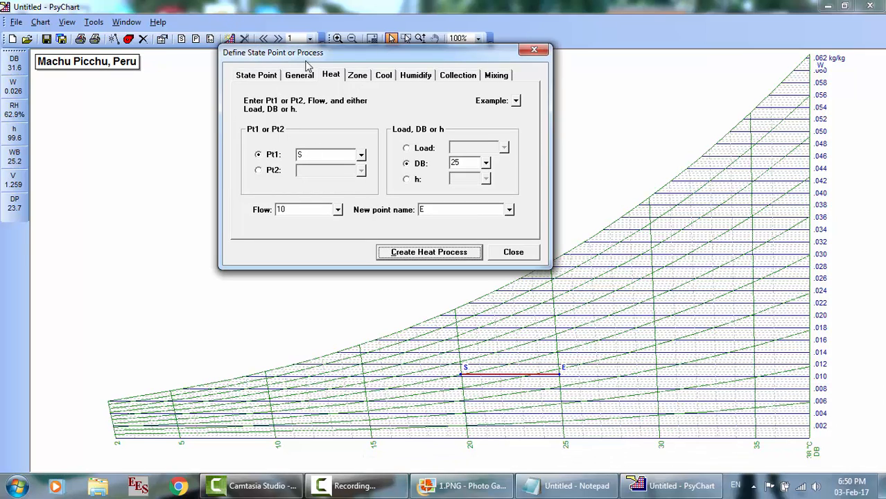
Step: Review the definitions of state point S and the heat process to E, and close the definition dialog
left_click(255, 75)
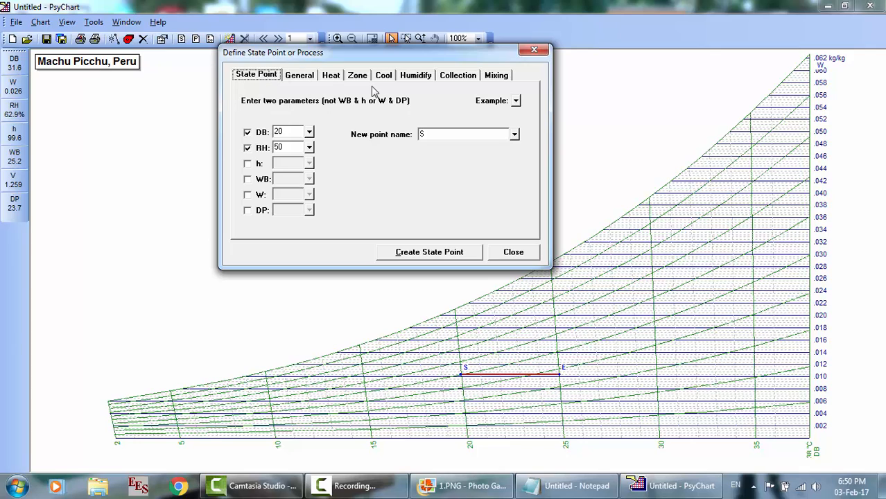
left_click(298, 79)
left_click(339, 80)
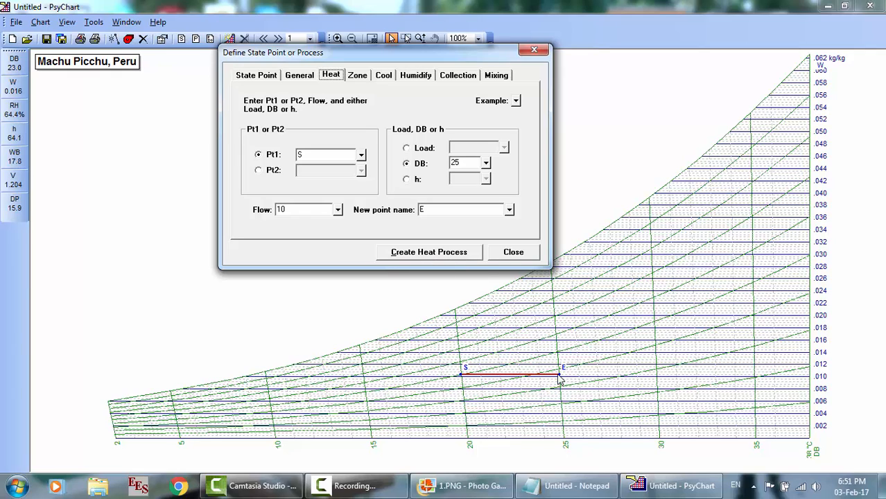
left_click(513, 252)
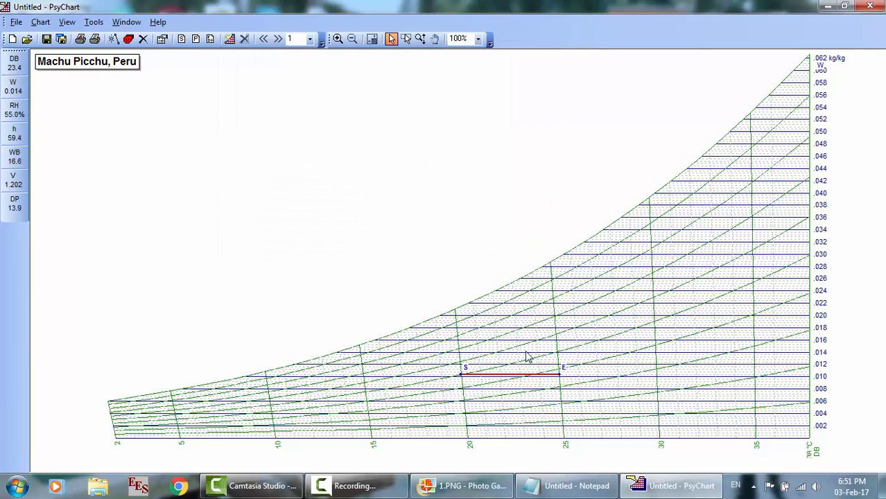
Step: View the toolbar customization options and close them
left_click(67, 22)
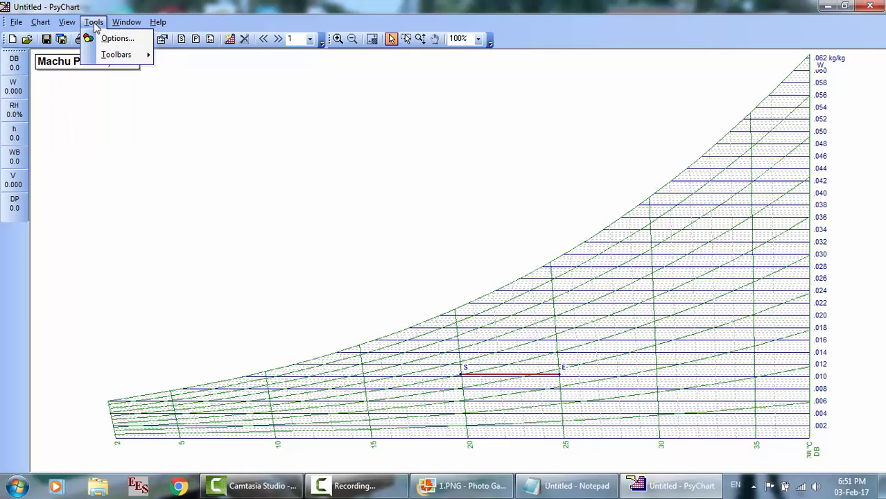
mouse_move(105, 51)
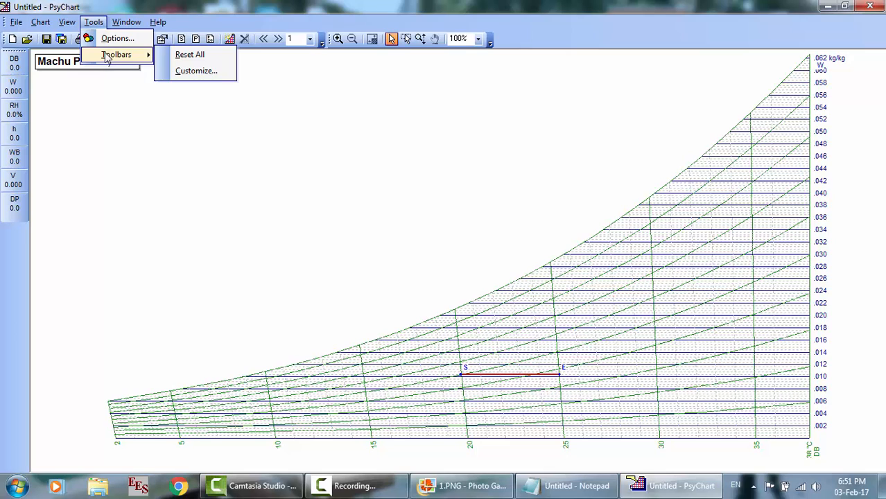
left_click(187, 75)
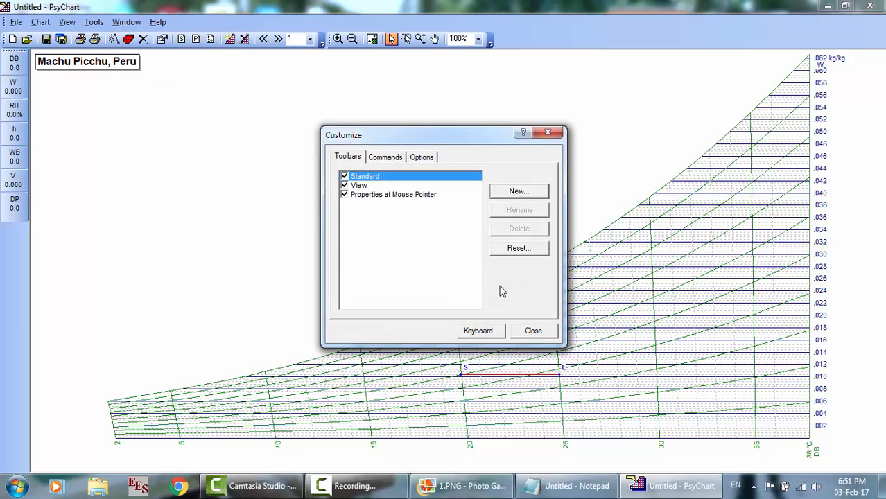
left_click(529, 331)
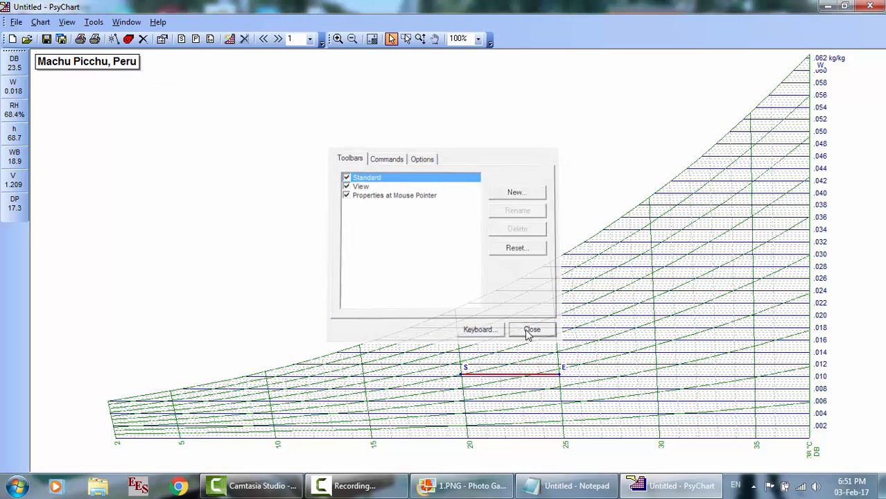
Step: Open the chart properties at the state point settings and move the dialog clear of the plotted heat process
left_click(66, 23)
mouse_move(41, 21)
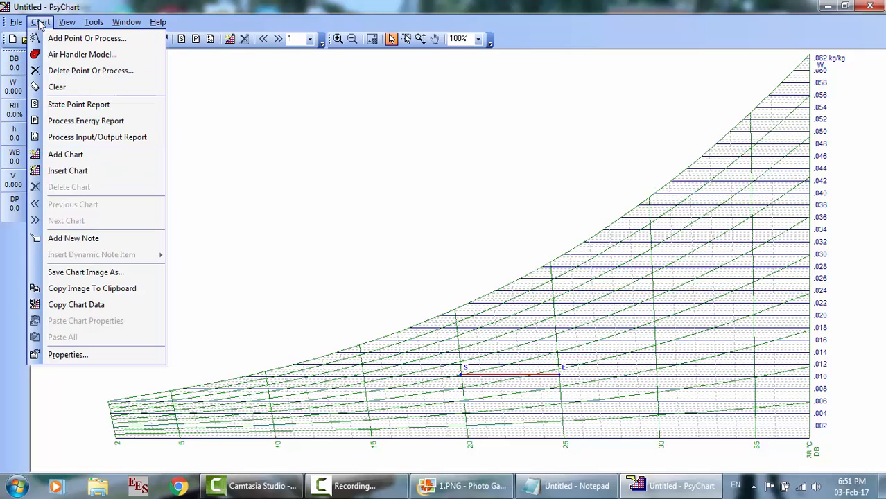
left_click(59, 352)
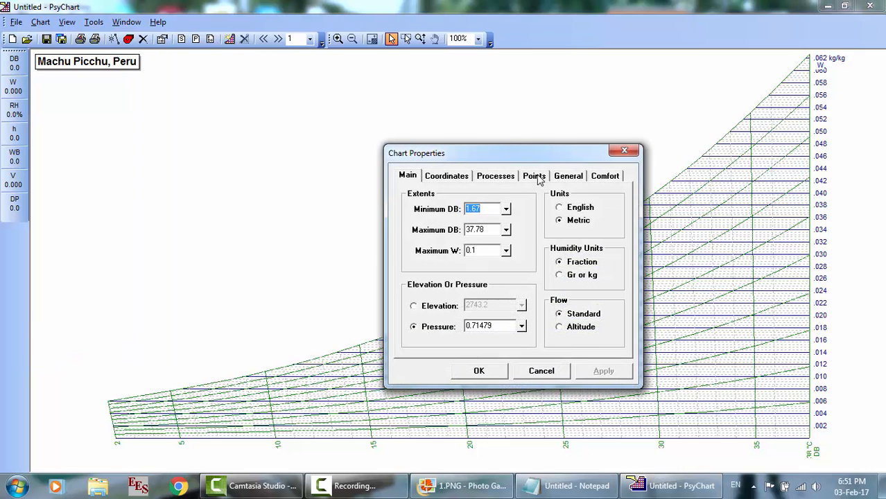
left_click(534, 176)
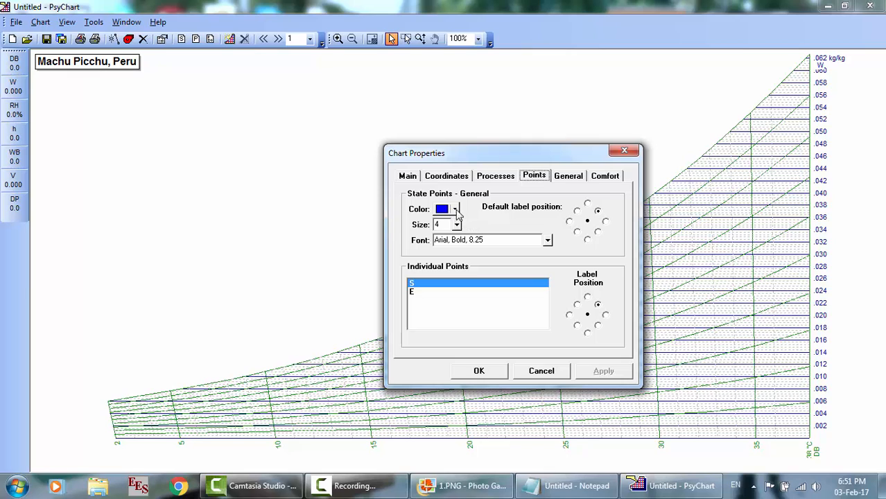
left_click_drag(471, 155, 283, 108)
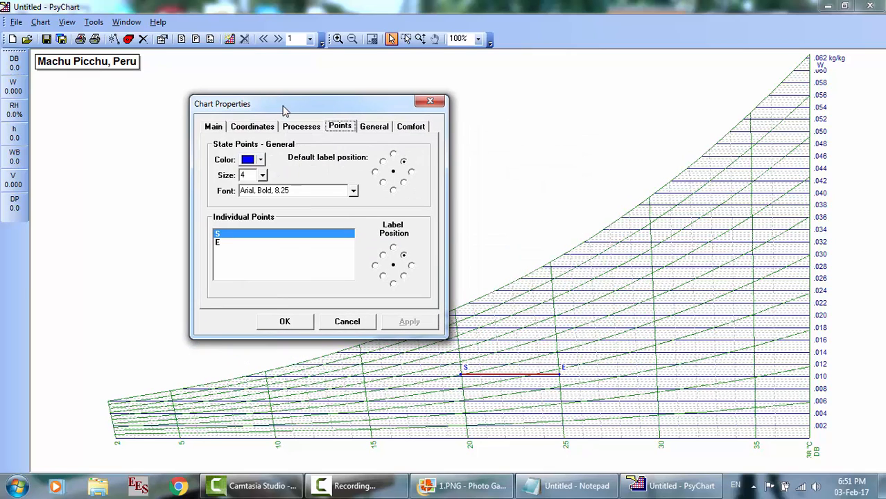
Step: Try red and cyan as the general state point color, applying cyan
left_click(261, 161)
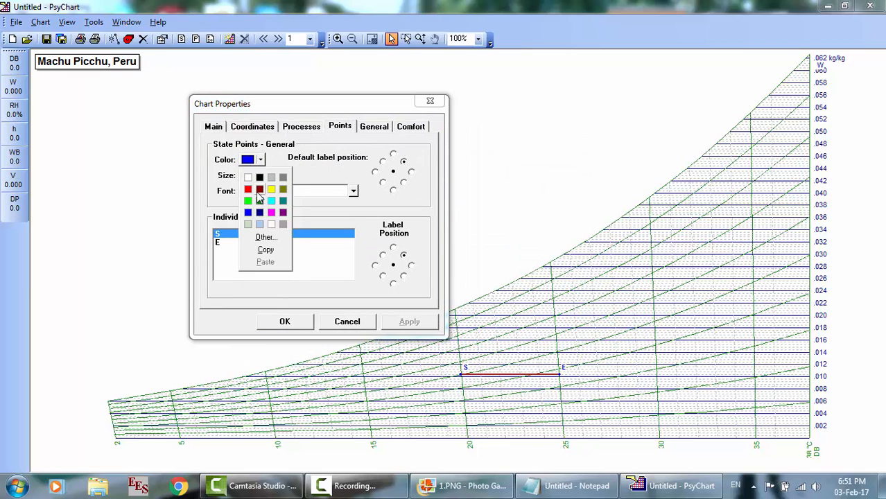
left_click(248, 189)
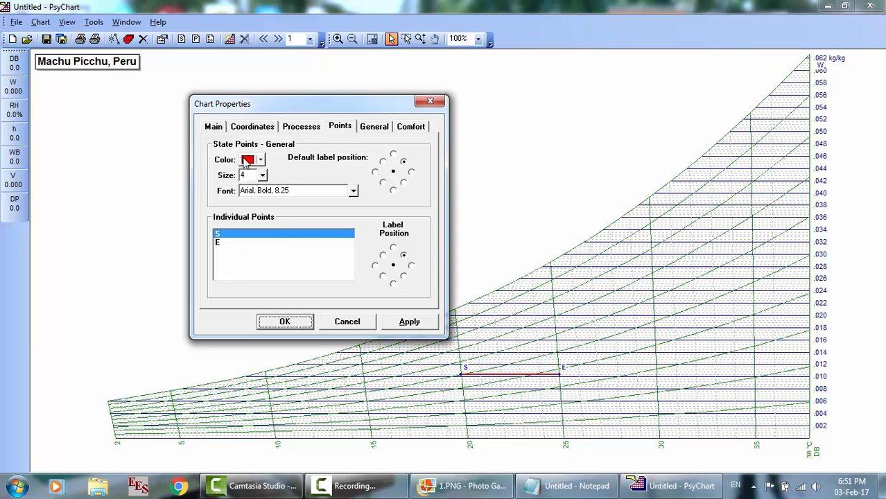
left_click(261, 160)
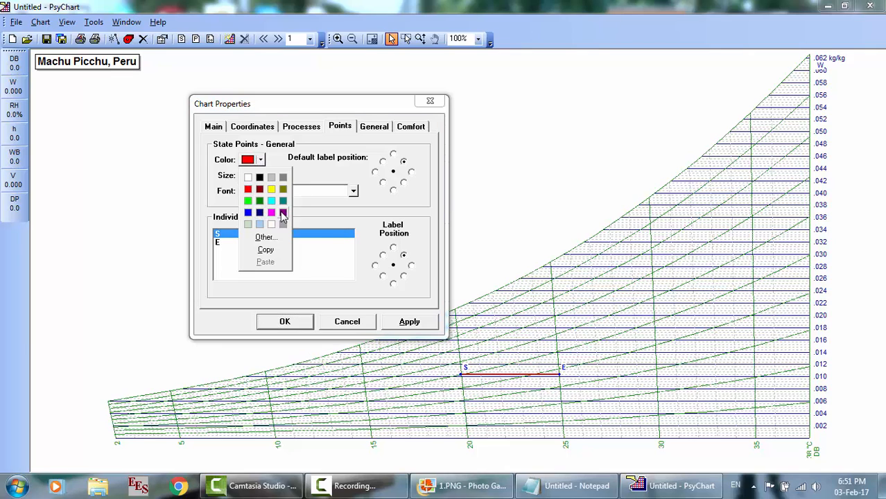
left_click(271, 201)
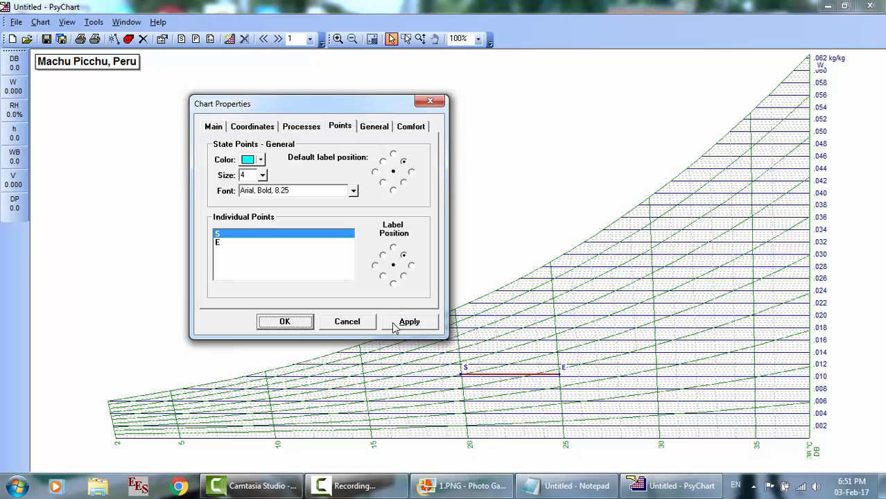
left_click(398, 322)
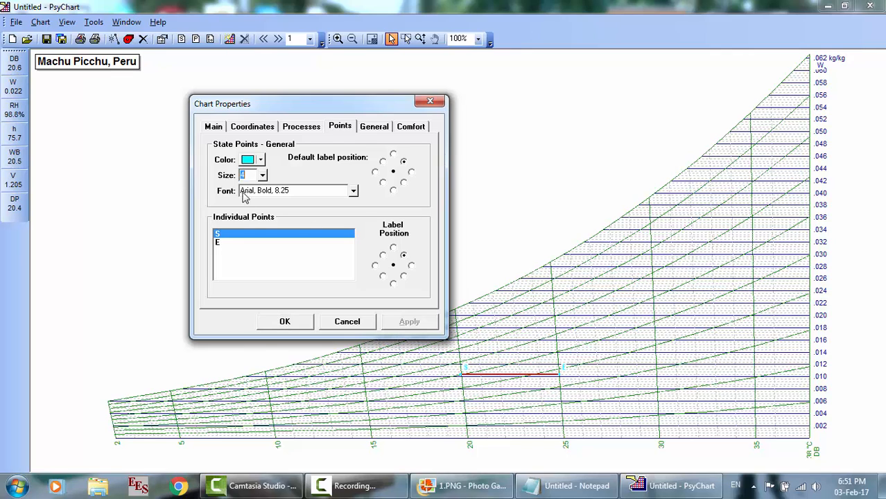
Step: Set the general state point color to dark blue and apply it, and choose the upper-right default label position
left_click(261, 160)
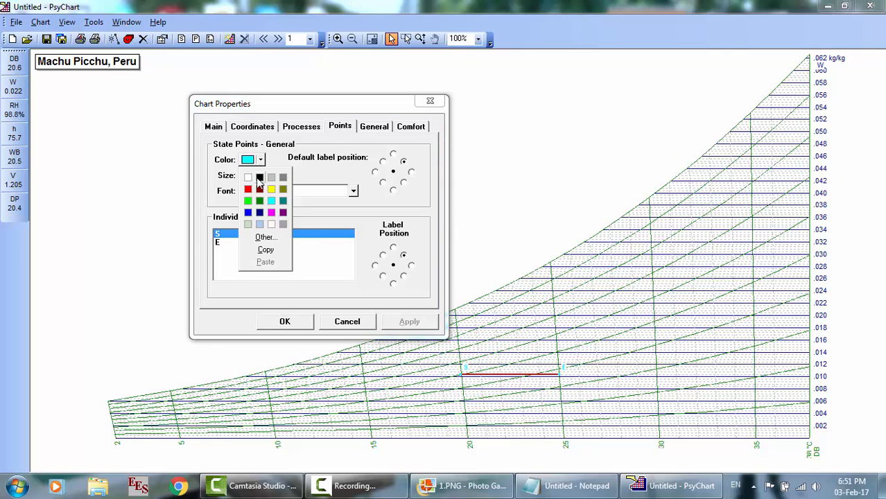
left_click(260, 213)
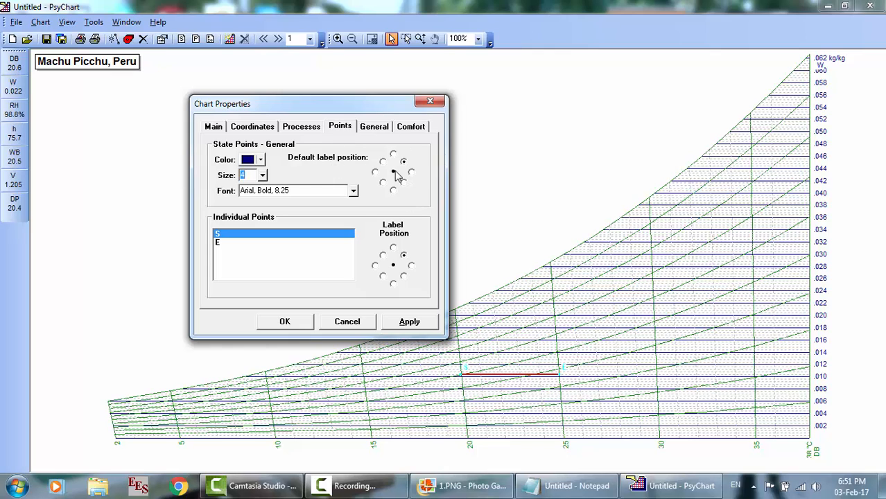
left_click(411, 323)
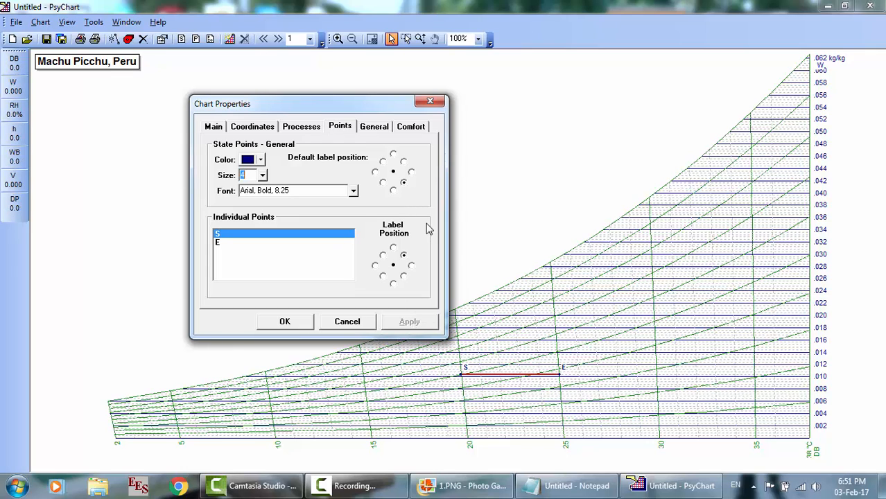
left_click(404, 161)
left_click(260, 175)
Step: Place point E's label at its upper left and point S's label at its lower right, applying each change
left_click(220, 243)
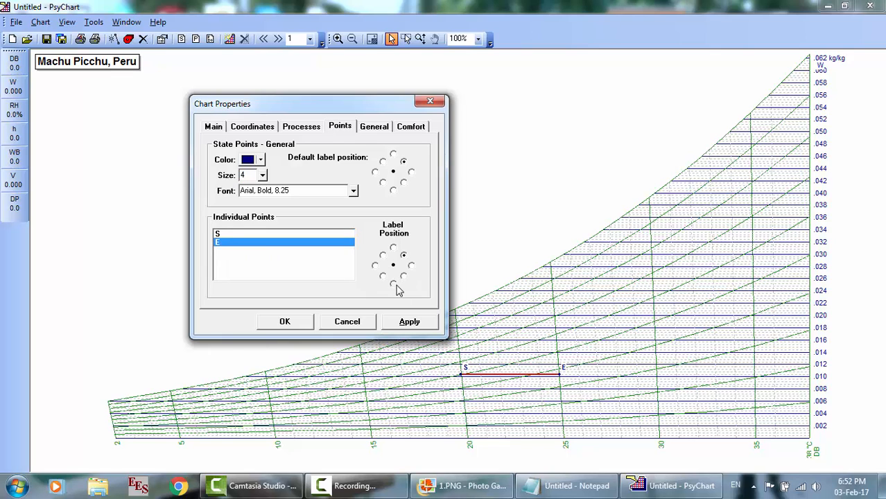
left_click(382, 255)
left_click(413, 323)
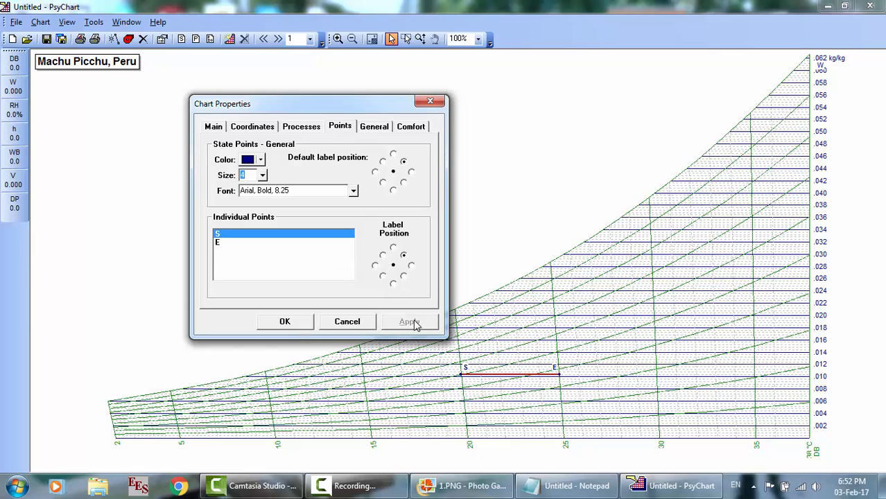
left_click(404, 277)
left_click(401, 323)
left_click(229, 244)
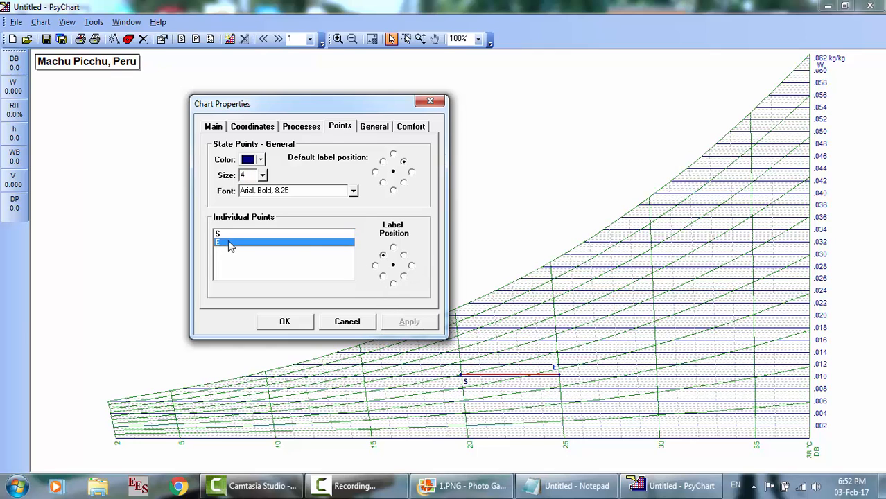
Step: Hide the heat process lines in the process line settings and show them again, applying both changes
left_click(305, 127)
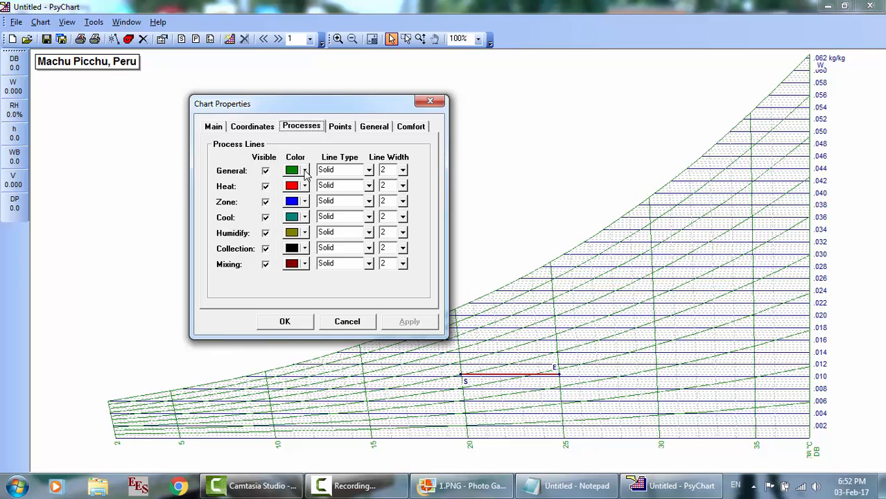
left_click(304, 170)
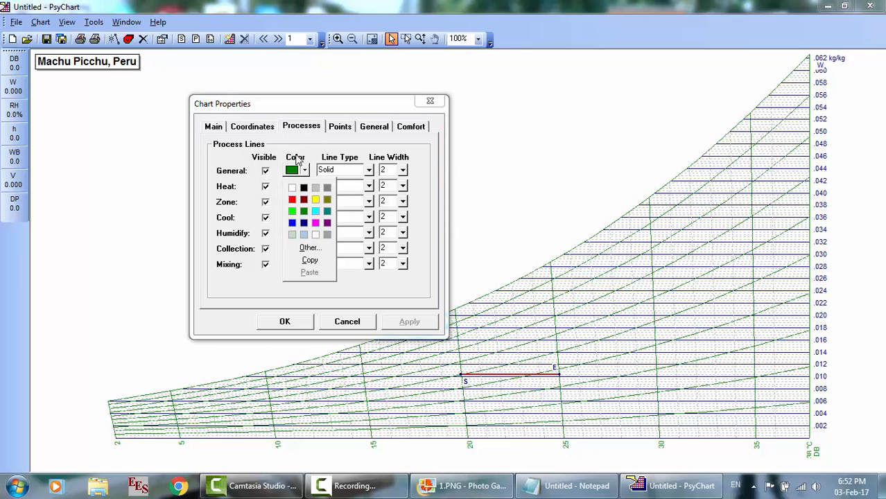
left_click(296, 156)
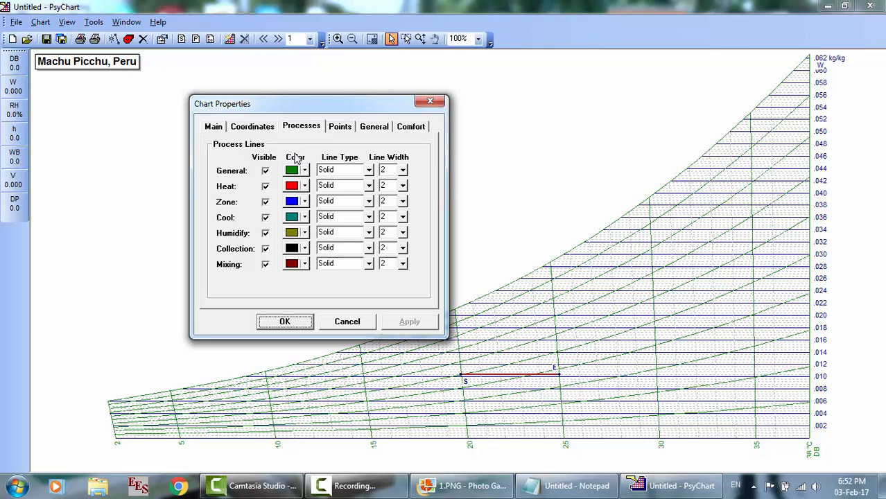
left_click(265, 187)
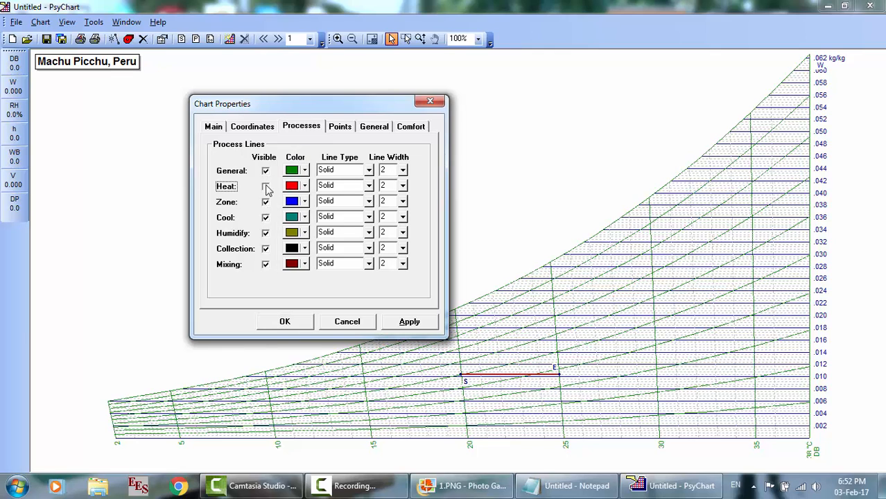
left_click(396, 323)
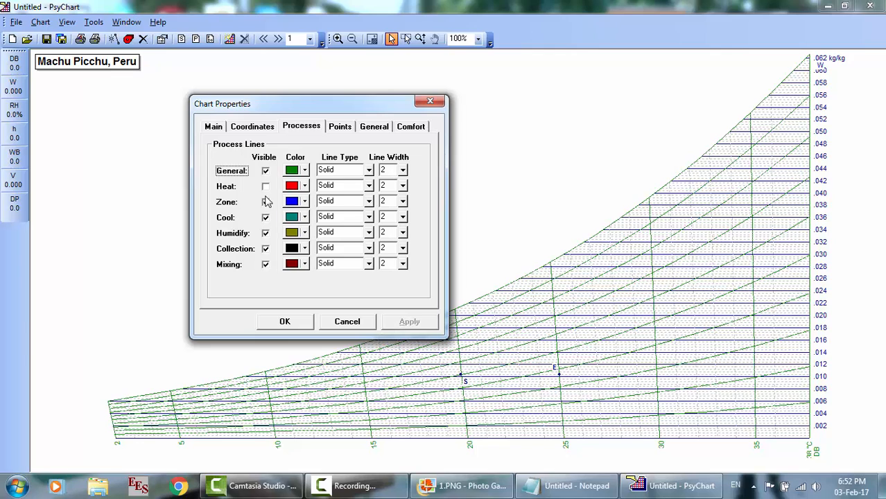
left_click(266, 187)
left_click(425, 328)
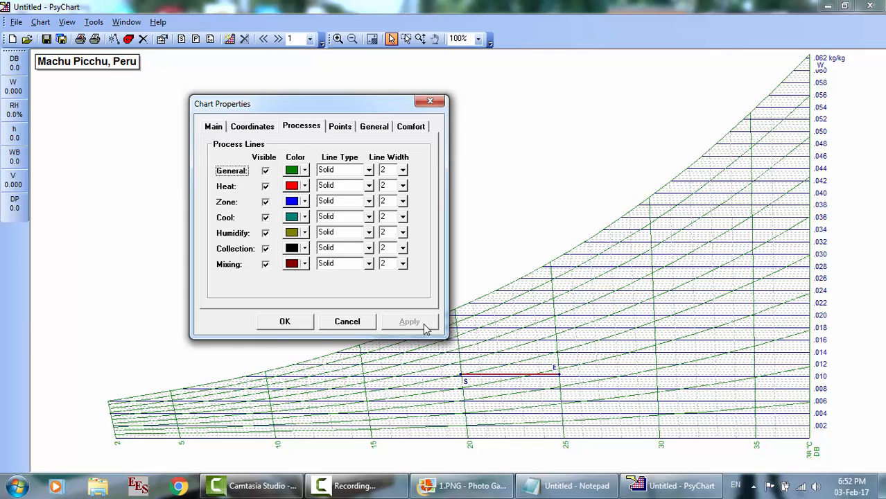
Step: Set the heat process line color to green and apply it
left_click(304, 171)
left_click(305, 171)
left_click(305, 186)
left_click(303, 227)
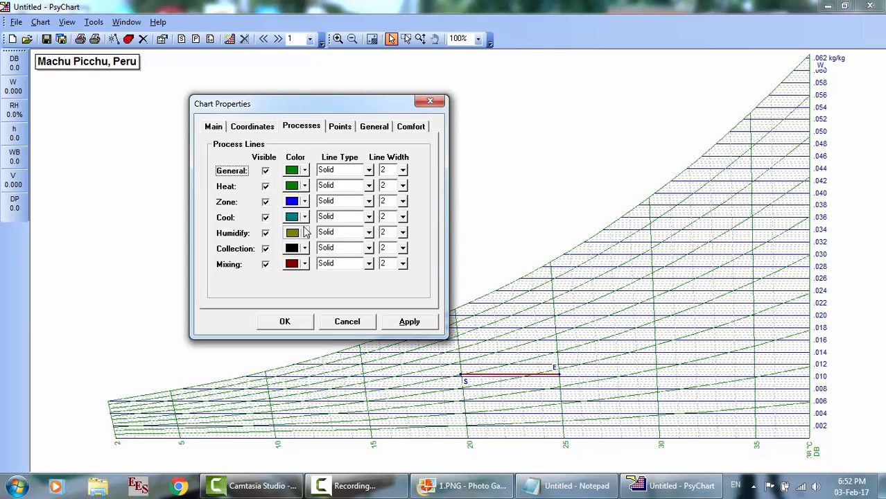
left_click(405, 323)
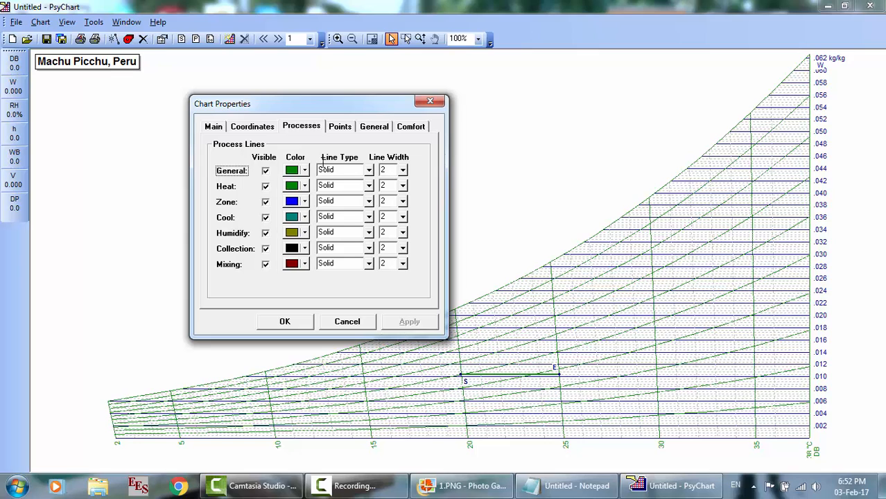
Step: Examine the line type and line width options for the heat process lines
left_click(369, 186)
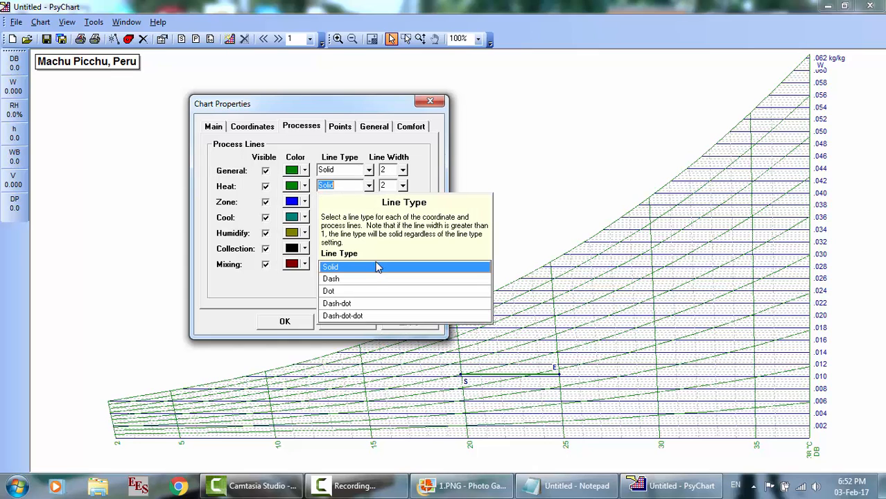
left_click(427, 173)
left_click(403, 186)
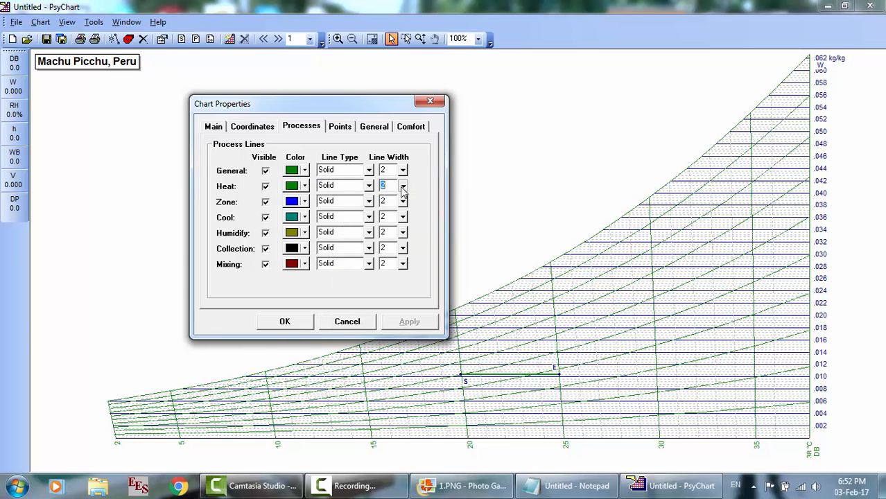
left_click(430, 182)
Step: Examine the general chart settings, including the X offset guidance and the note border and font defaults
left_click(350, 129)
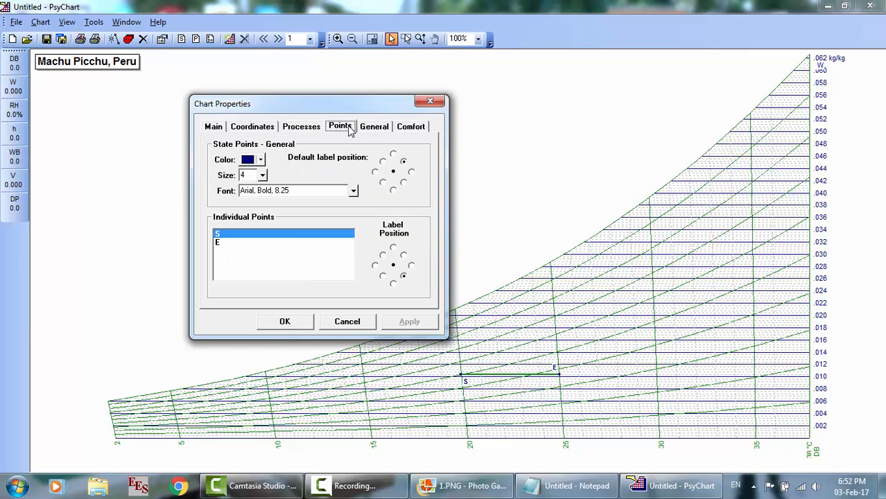
left_click(374, 128)
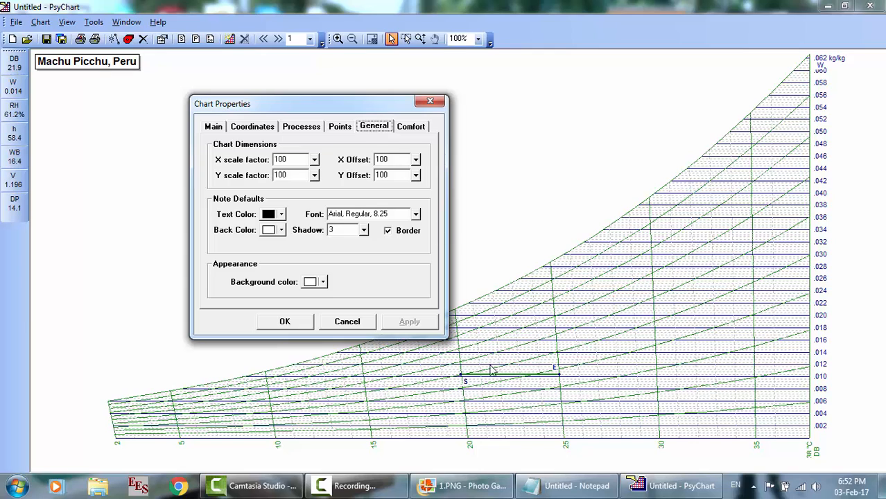
left_click(350, 486)
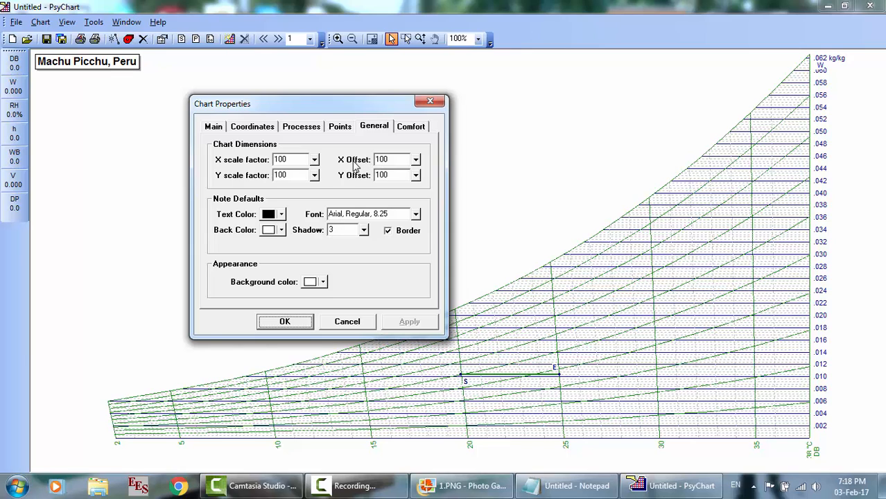
left_click(416, 161)
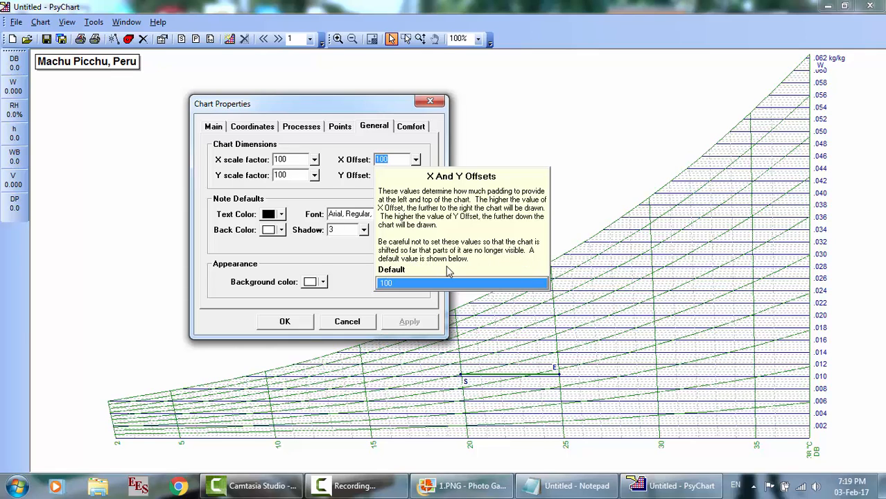
left_click(429, 143)
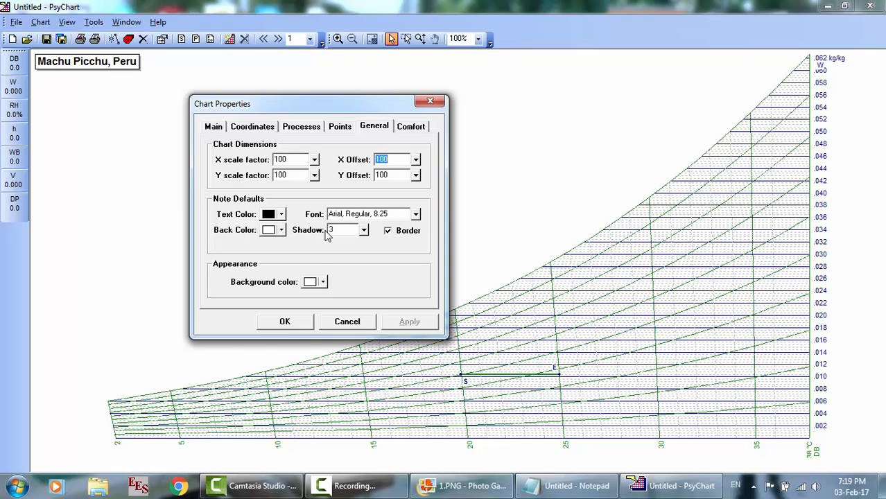
left_click(392, 236)
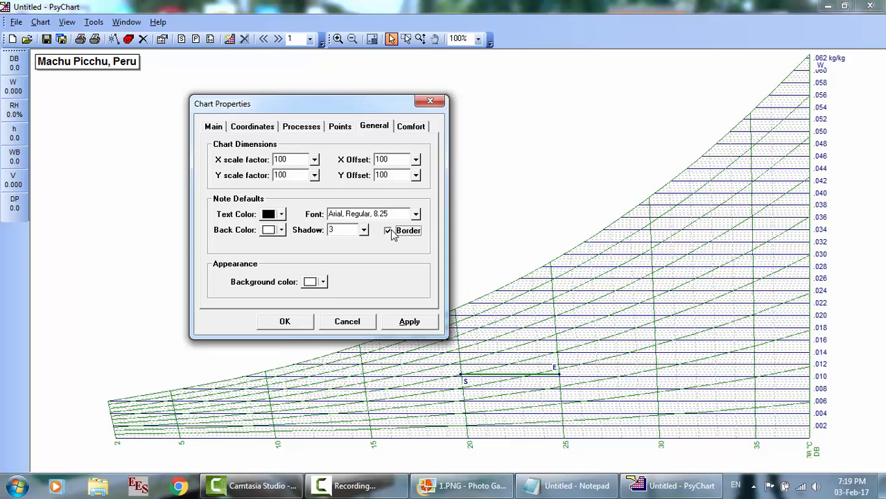
left_click(416, 215)
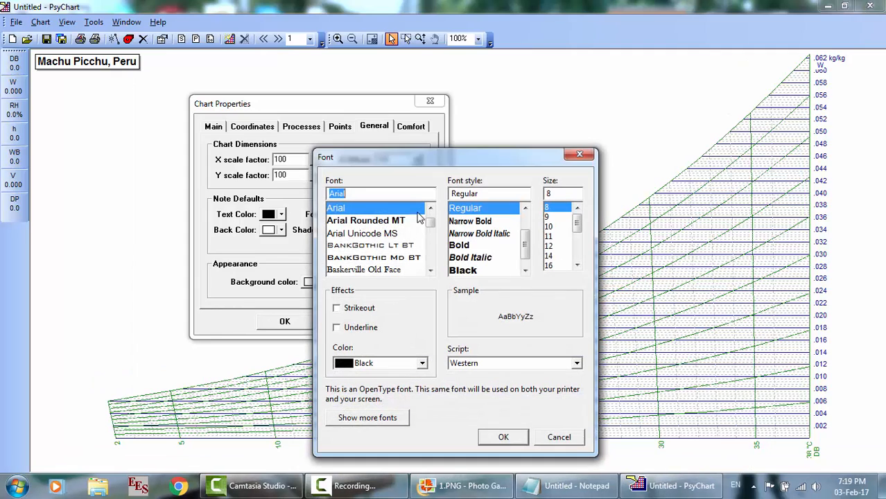
left_click(558, 438)
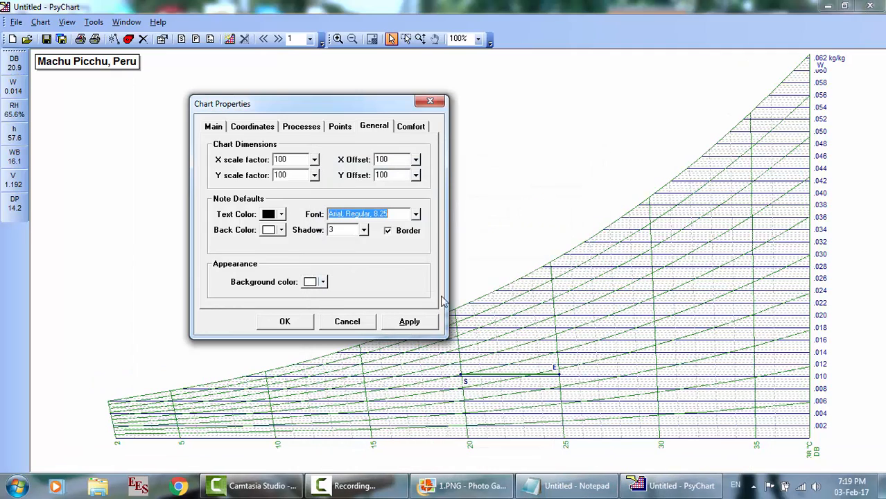
Step: Try a bright green chart background and apply it, and restore and apply the white background
left_click(323, 281)
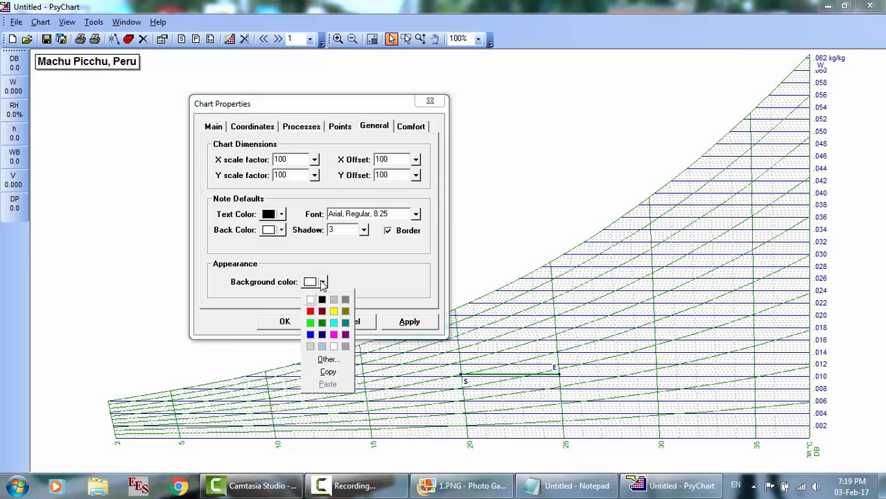
left_click(311, 323)
left_click(397, 323)
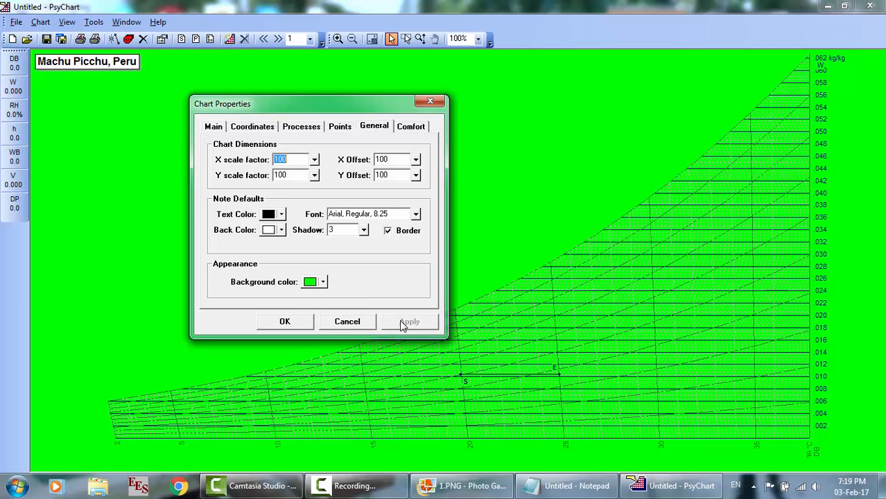
left_click(324, 283)
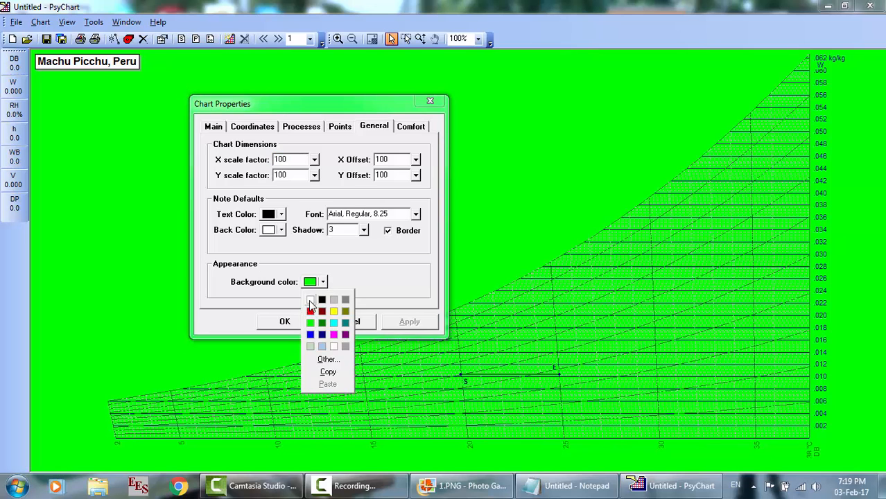
left_click(310, 302)
left_click(406, 322)
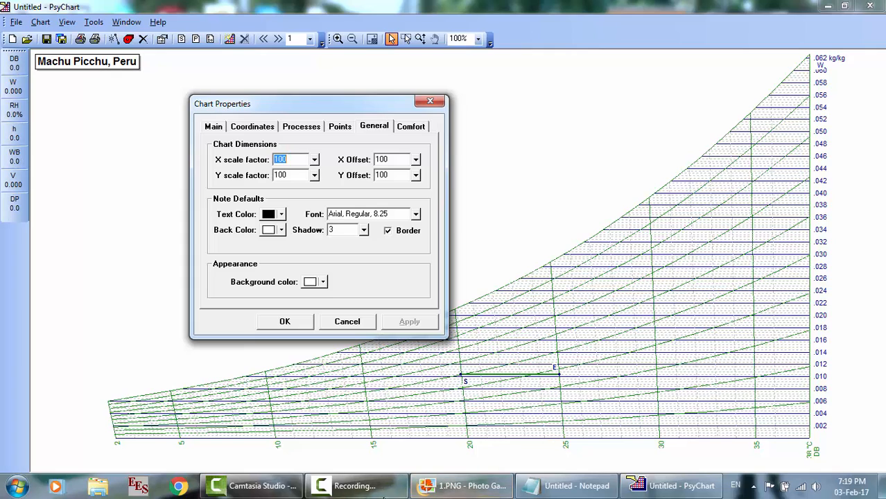
left_click(385, 495)
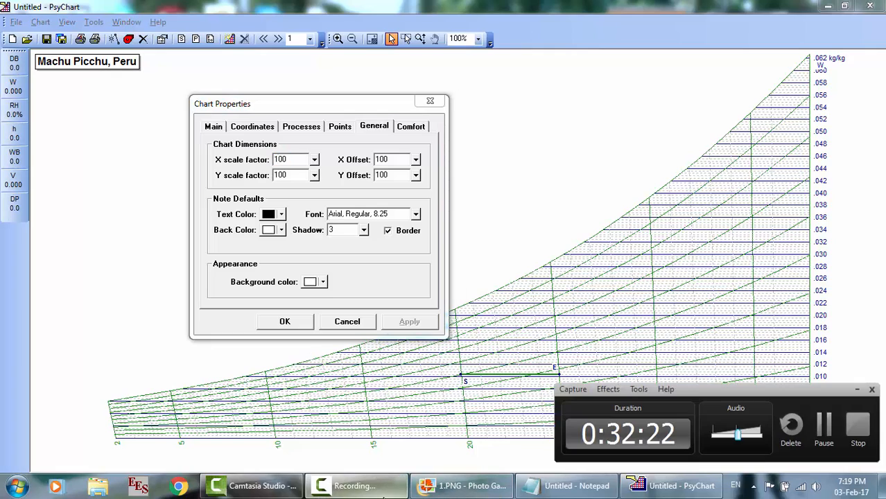
left_click(832, 426)
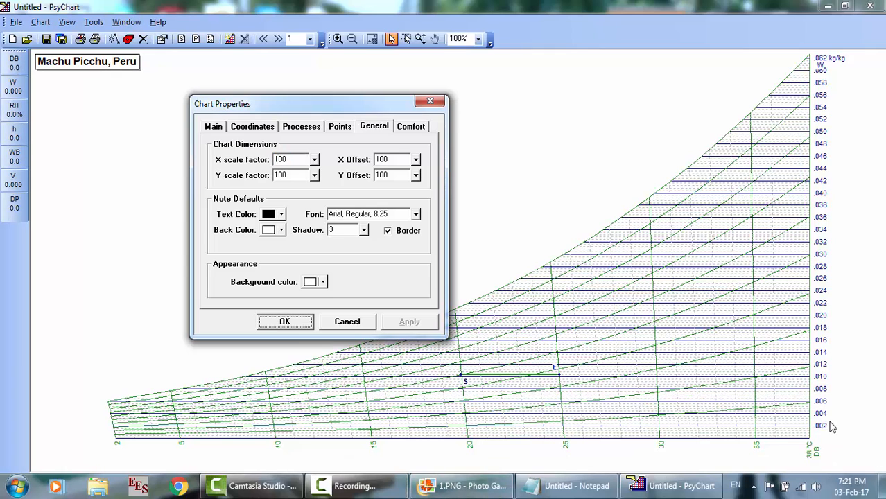
Step: Enable the comfort zone display in the chart properties and apply it
left_click(412, 127)
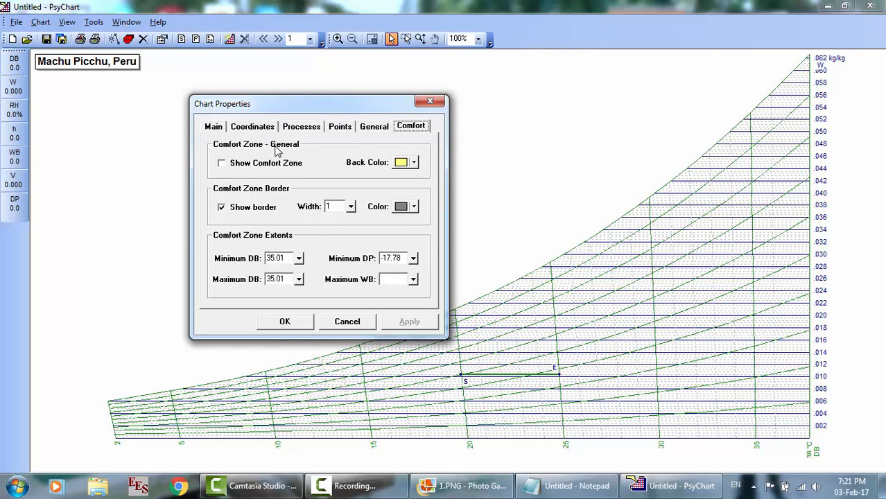
left_click(222, 162)
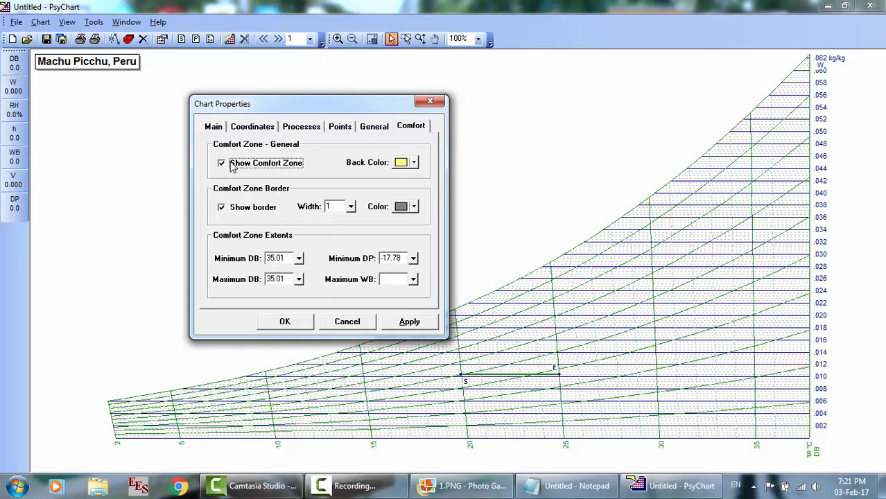
left_click(414, 323)
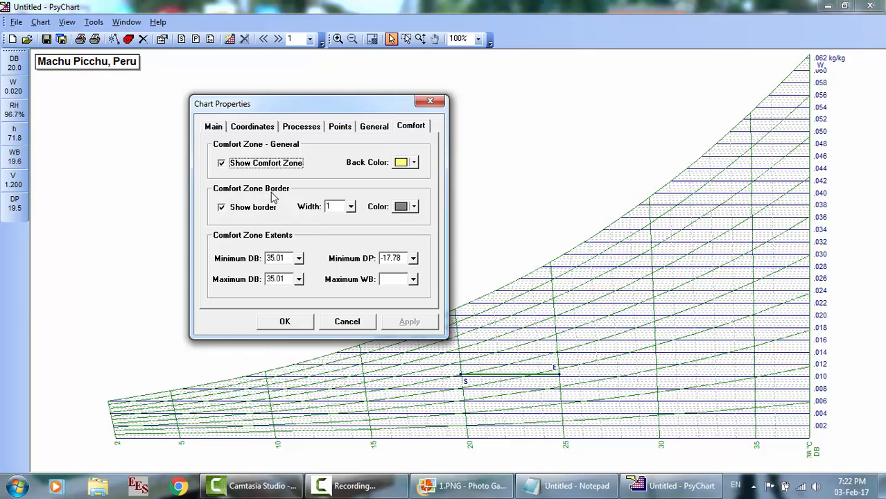
Step: Turn the comfort zone border off and back on, and check the border and back color choices
left_click(233, 208)
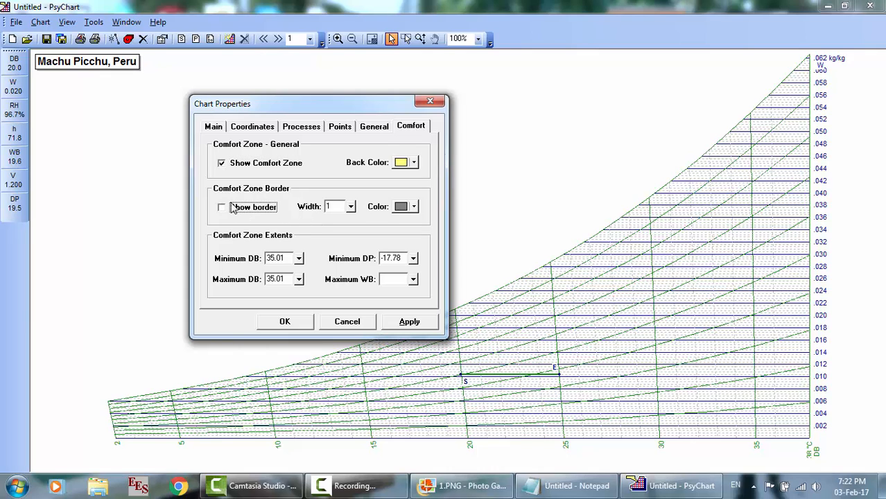
left_click(415, 206)
left_click(416, 207)
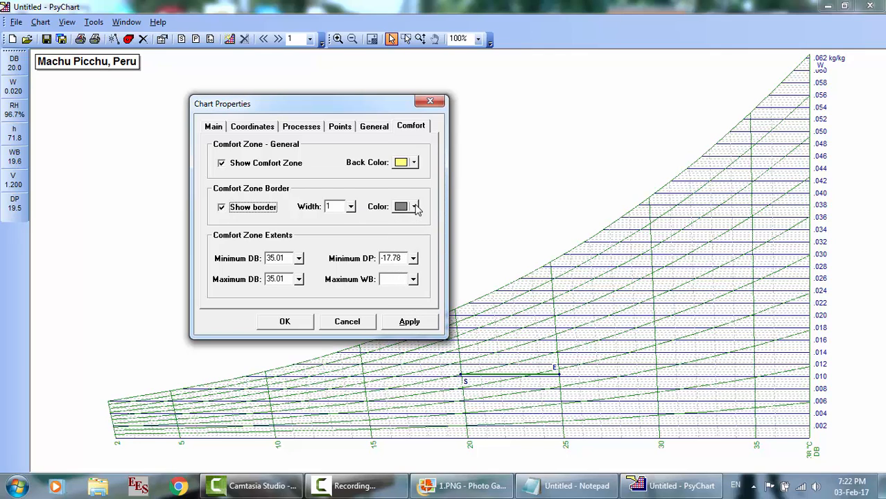
left_click(416, 163)
left_click(416, 164)
Step: Set the comfort zone's dry bulb limits to the metric summer defaults, minimum 23.3 and maximum 27.2
left_click(290, 260)
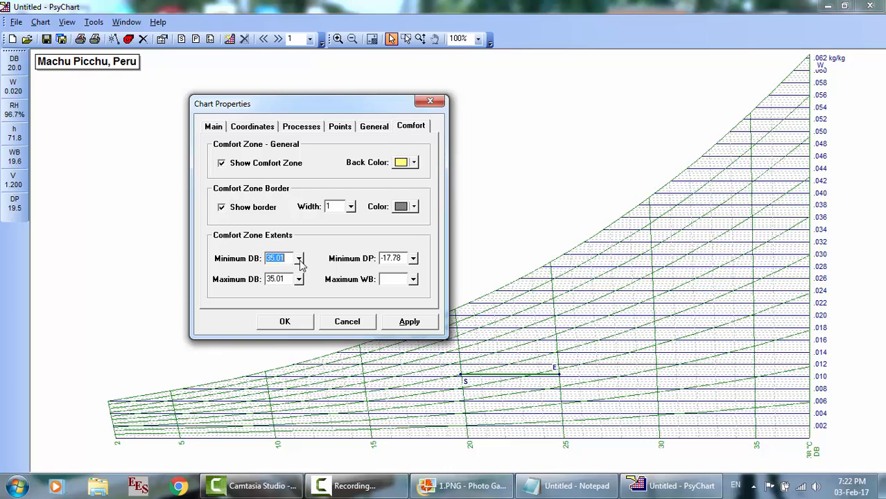
left_click(300, 261)
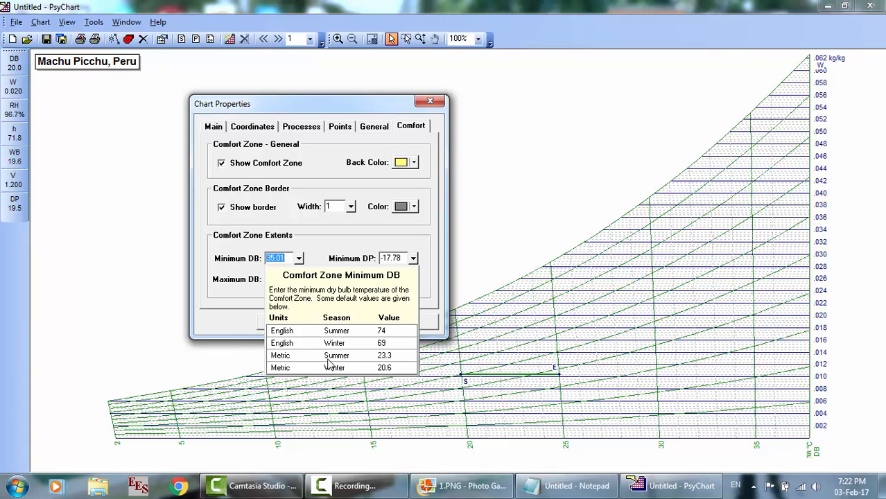
left_click(333, 357)
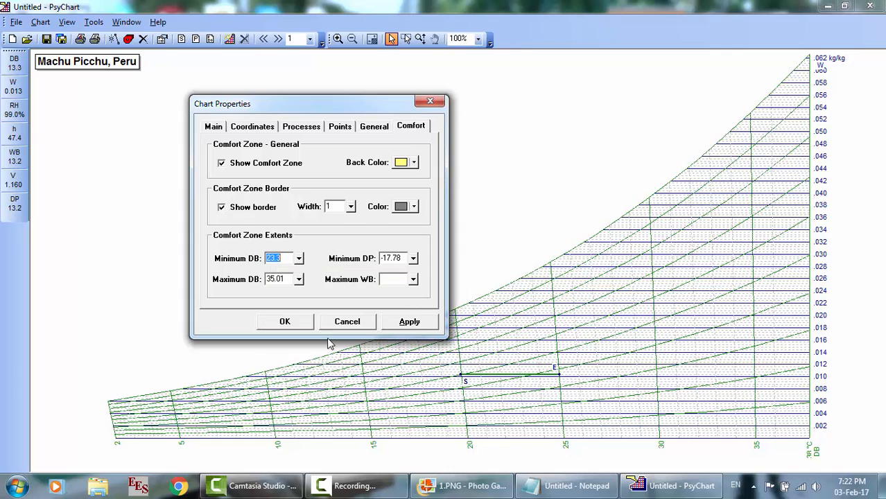
left_click(300, 279)
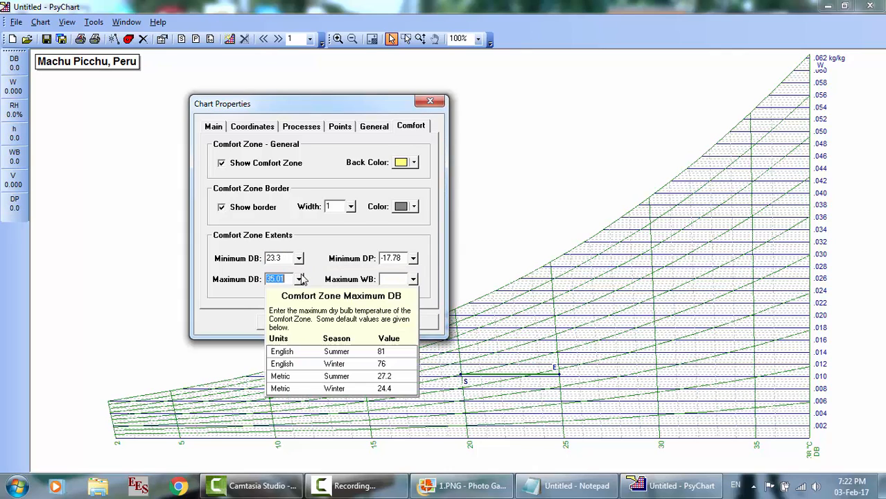
left_click(340, 379)
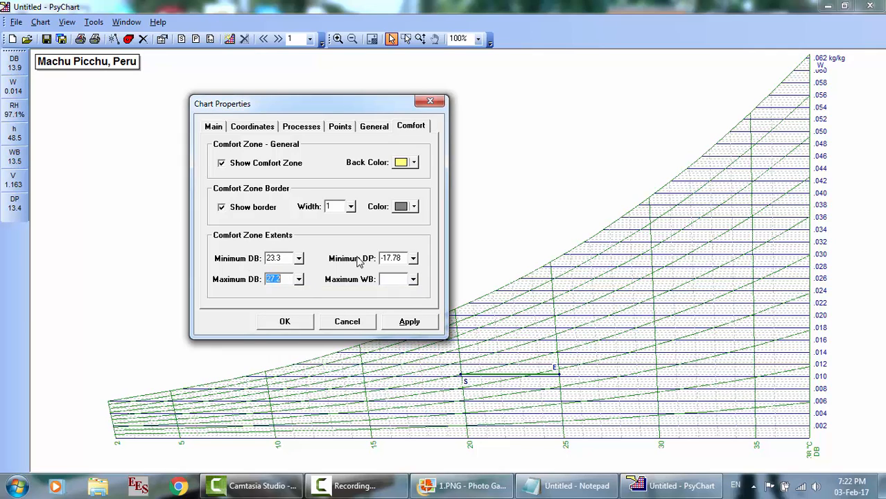
Step: Set the comfort zone's minimum dew point to 2.2 and maximum wet bulb to 20, and apply and accept the properties
left_click(414, 260)
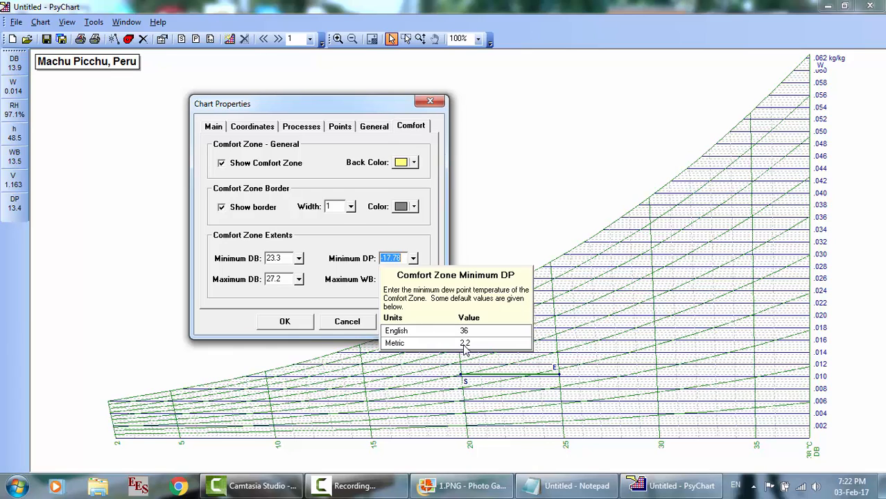
left_click(462, 345)
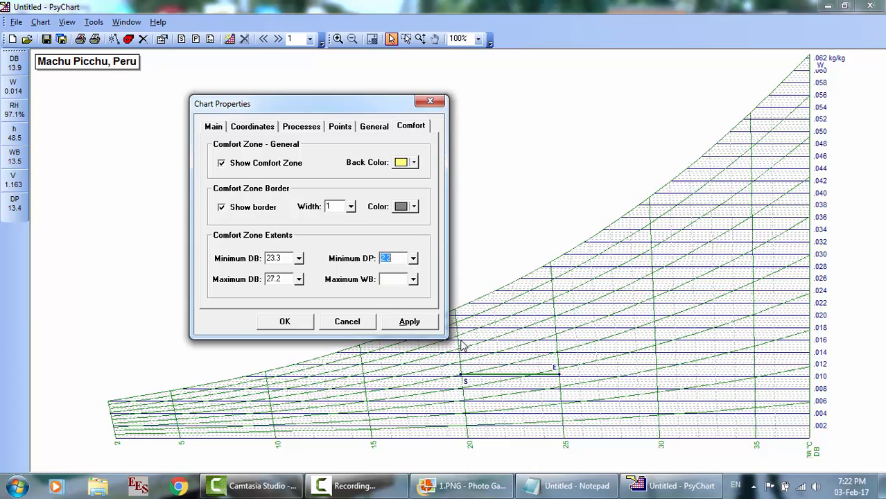
left_click(414, 281)
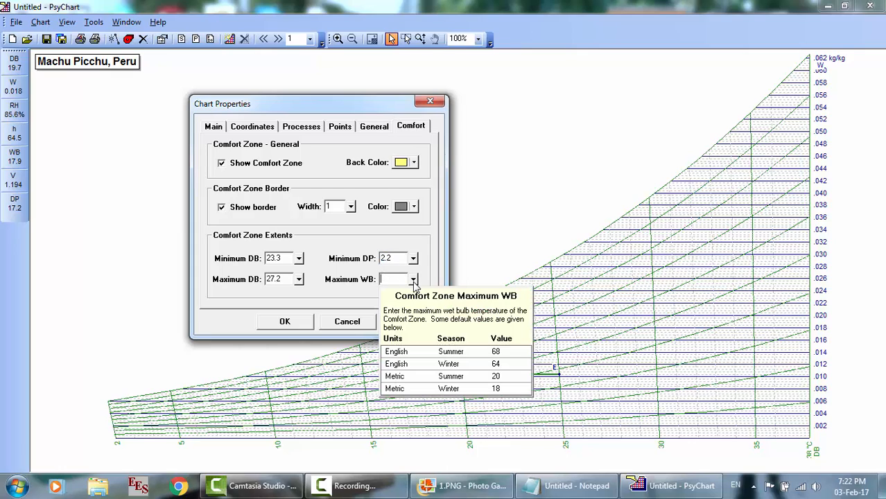
left_click(452, 376)
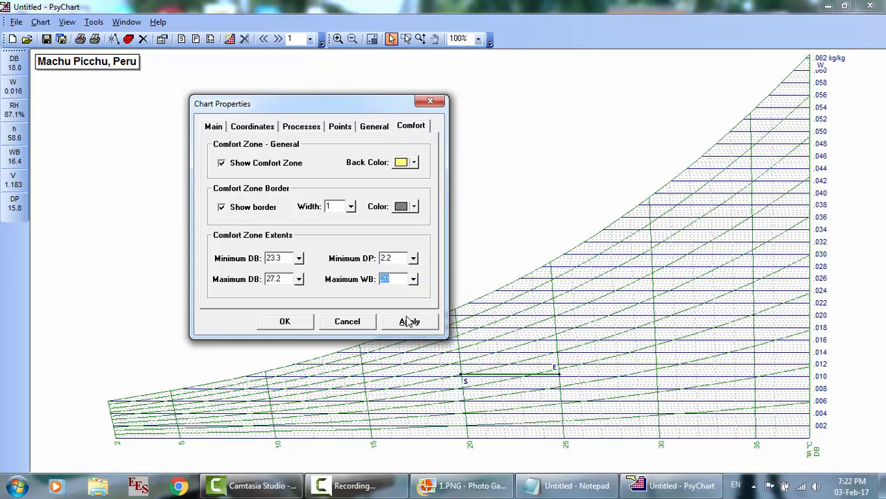
left_click(409, 322)
left_click(309, 320)
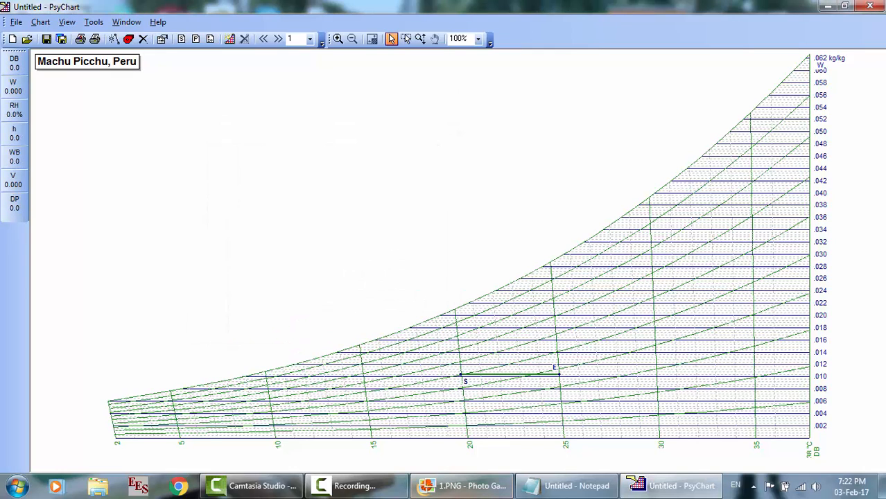
left_click(354, 486)
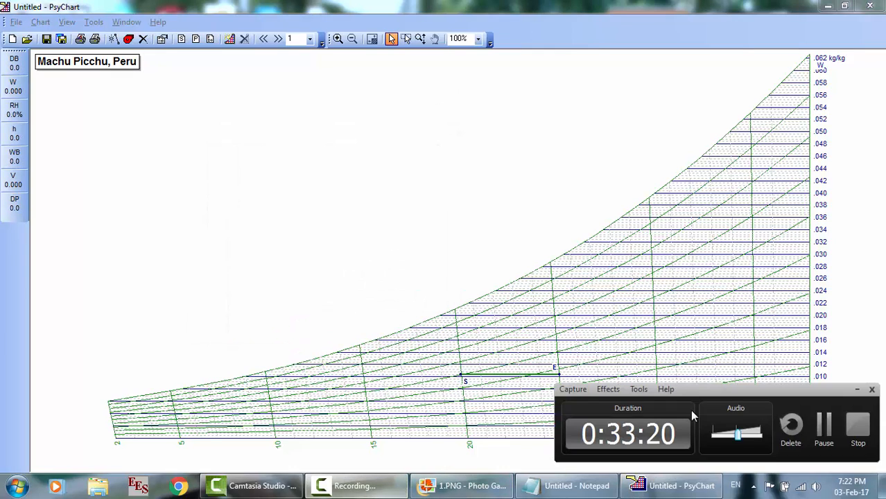
left_click(825, 427)
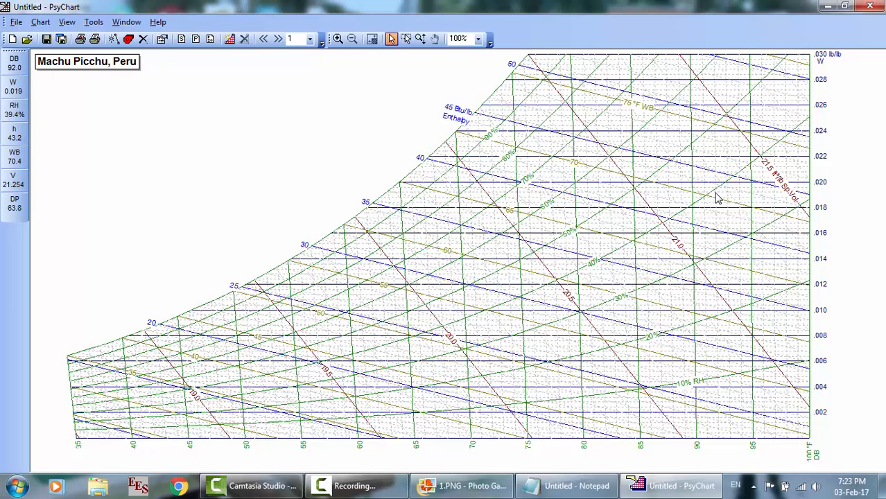
Step: Turn on the comfort zone display in the properties of the Machu Picchu, Peru chart and apply it
left_click(40, 23)
left_click(96, 355)
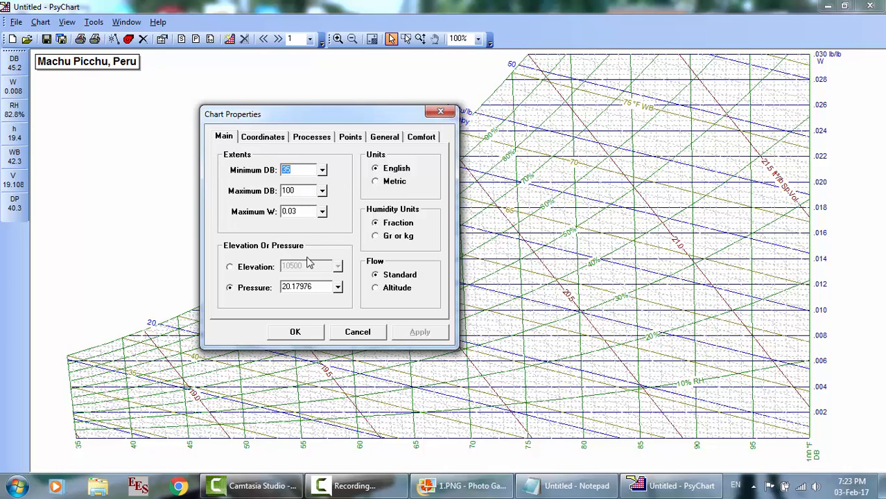
left_click(422, 138)
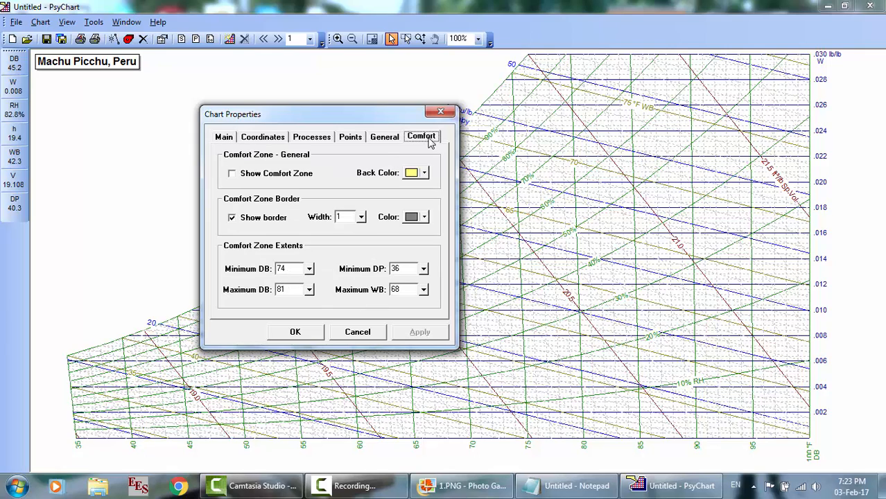
left_click(233, 175)
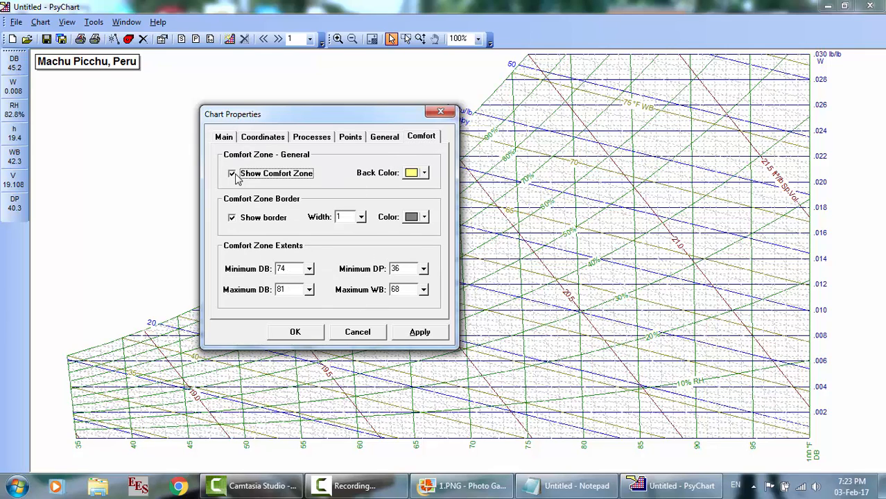
left_click(420, 333)
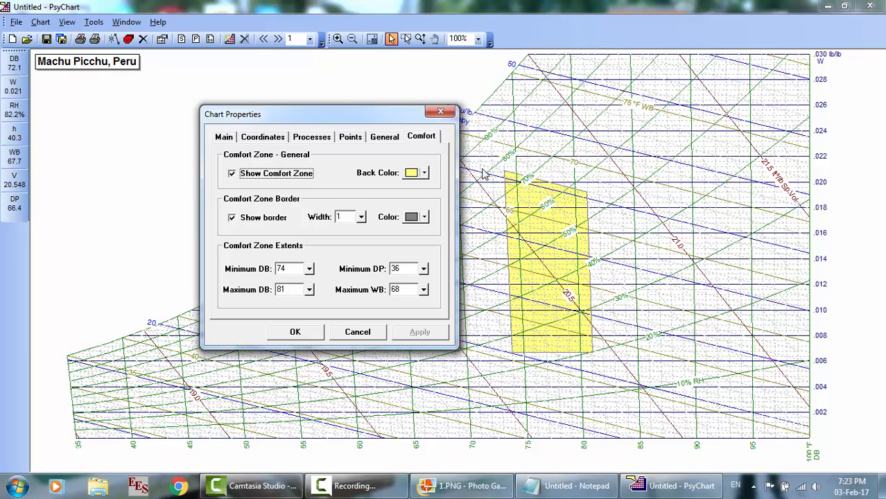
Step: Check the chart's unit system and review the default values offered for the comfort zone's minimum and maximum dry bulb
left_click(234, 138)
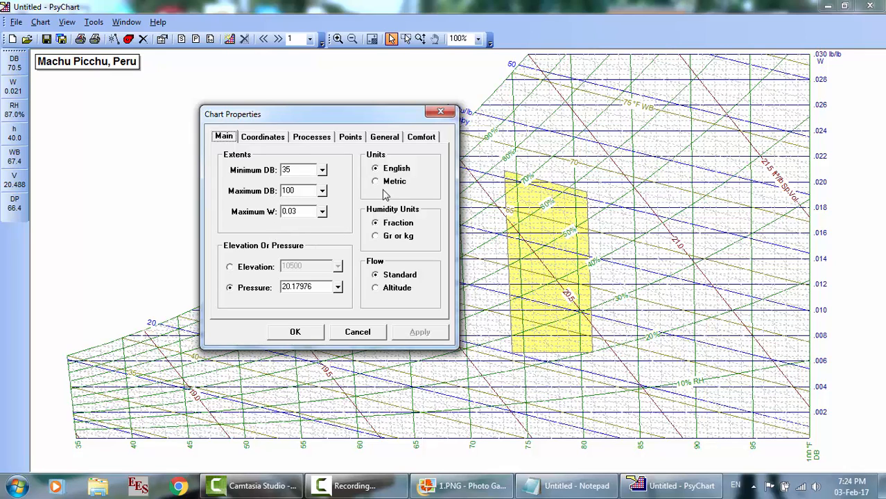
left_click(420, 138)
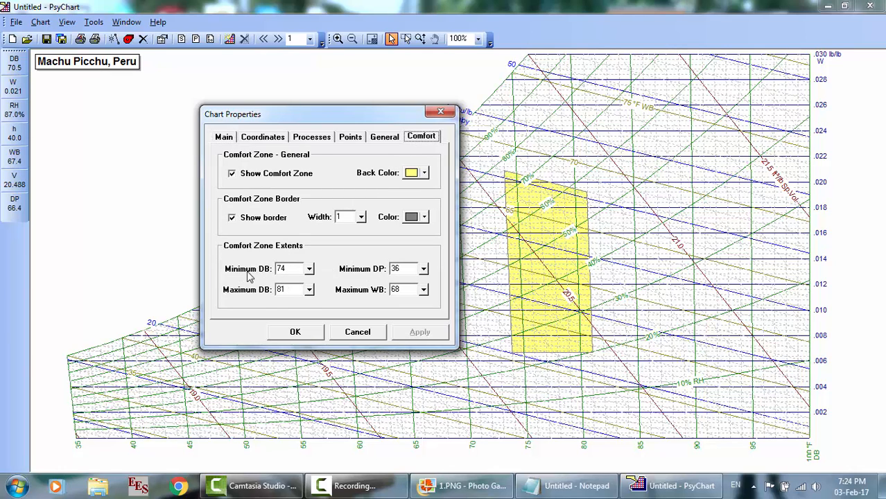
left_click(309, 270)
left_click(309, 271)
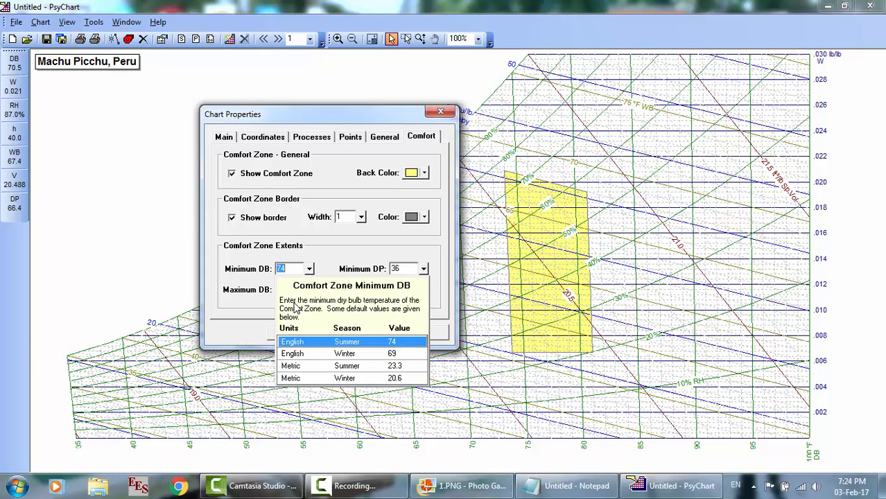
left_click(244, 275)
left_click(310, 290)
left_click(311, 290)
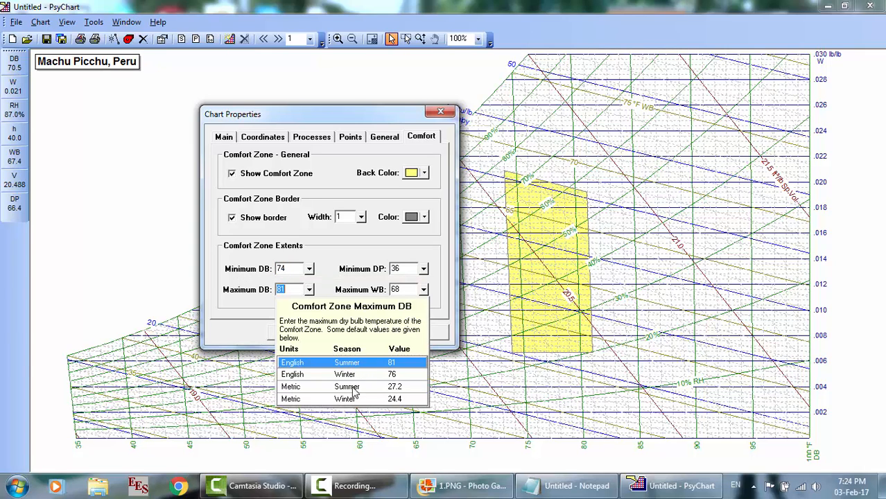
left_click(232, 308)
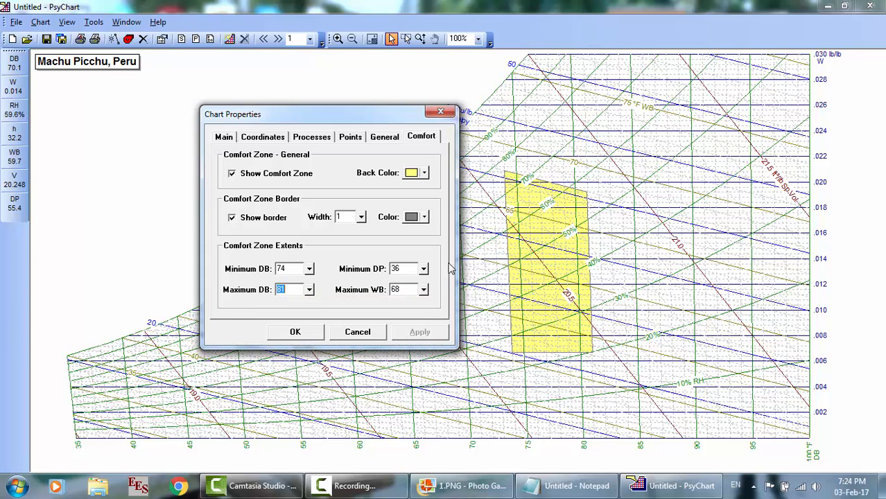
Step: Review the default values offered for the comfort zone's minimum dew point and maximum wet bulb, and accept the chart properties
left_click(424, 268)
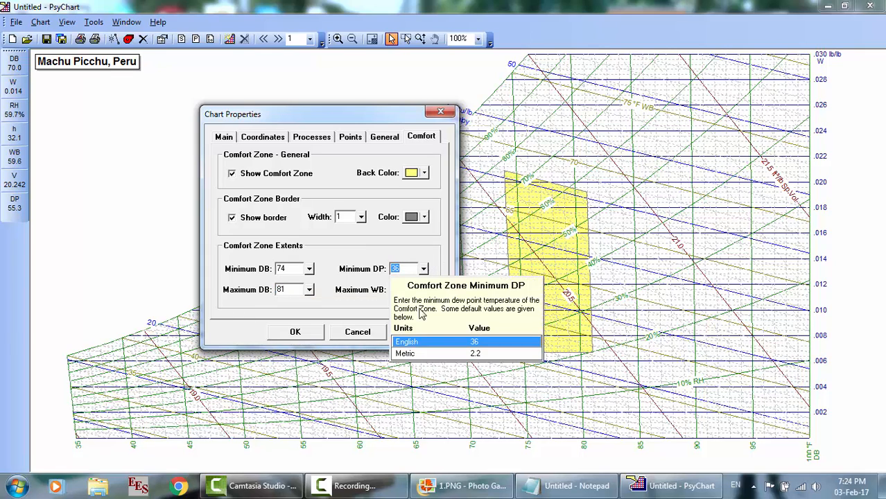
left_click(341, 307)
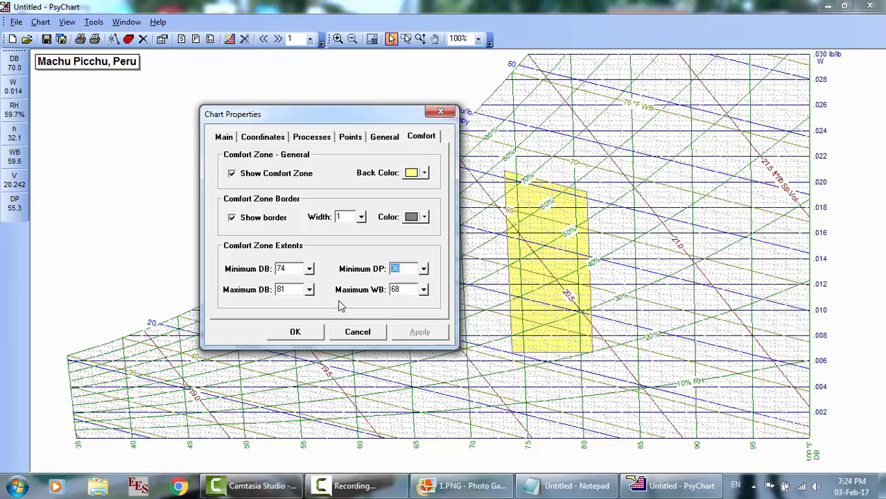
left_click(424, 290)
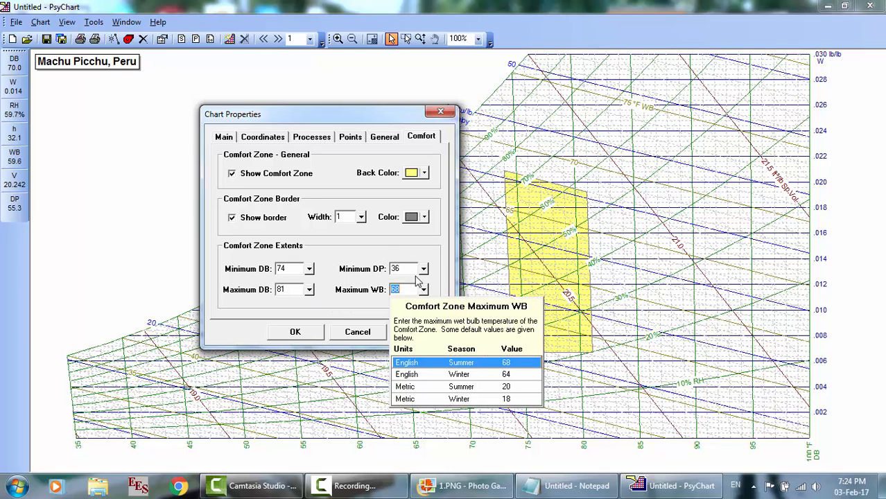
left_click(384, 256)
left_click(316, 334)
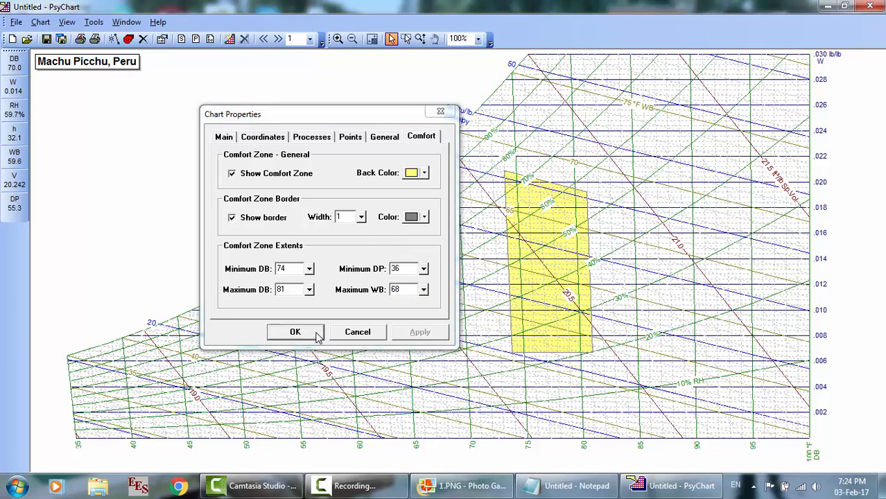